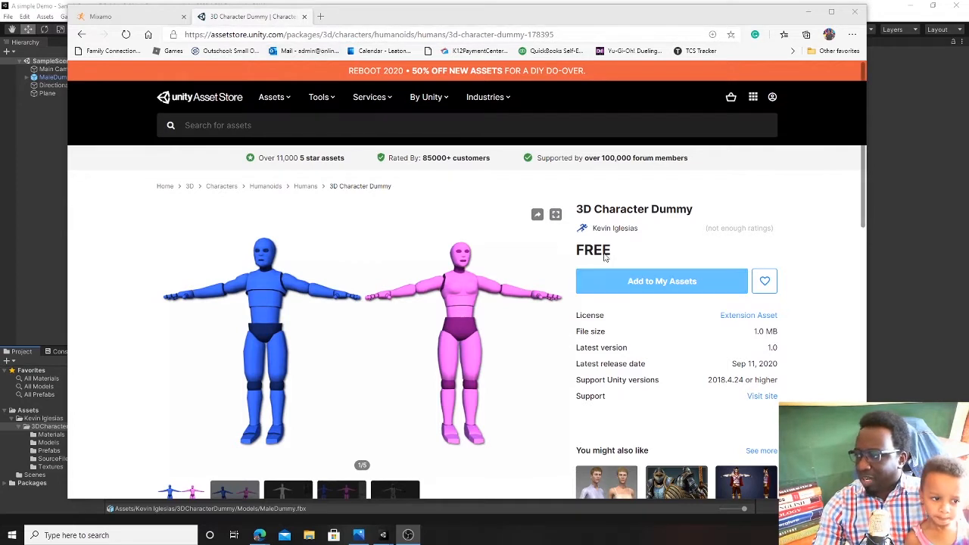
Review the 3D Character Dummy listing on the Unity Asset Store, highlighting its title, and return to the Unity editor.
drag(577, 209, 712, 219)
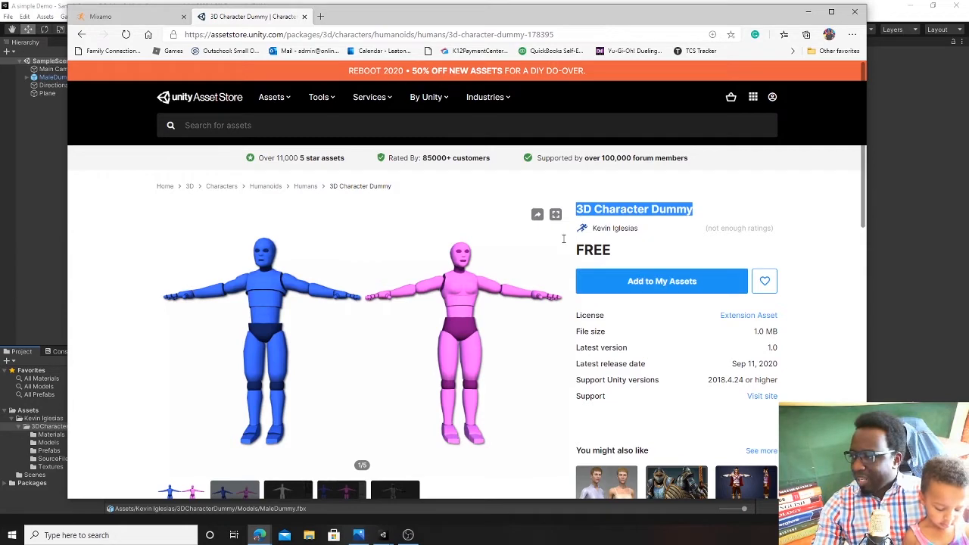
scroll(639, 287, down, 2)
scroll(640, 286, down, 1)
scroll(569, 288, up, 3)
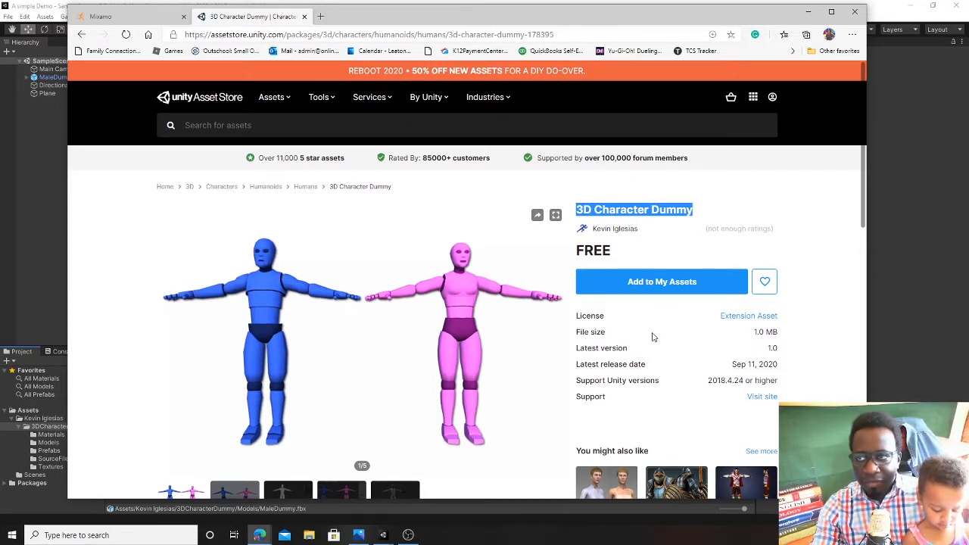
click(810, 15)
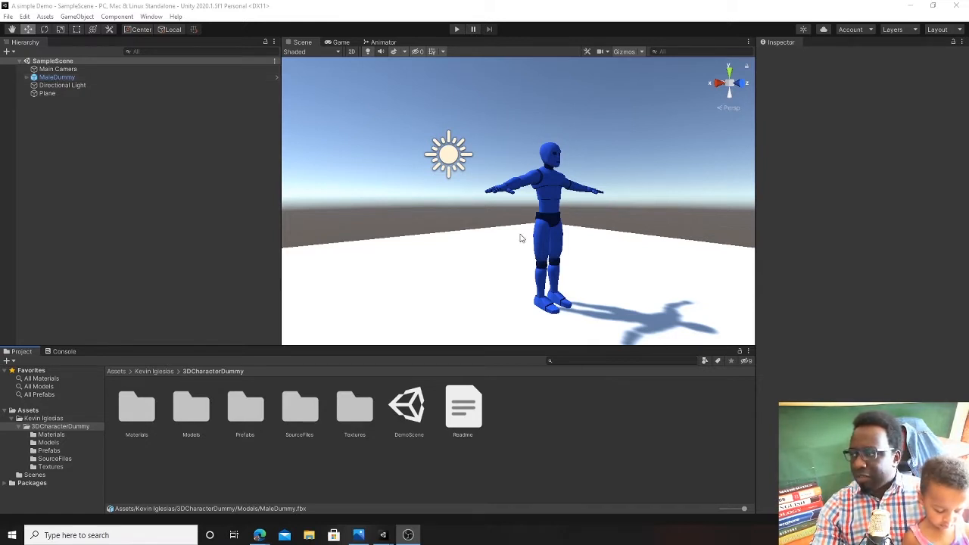
Remove the Animator component from the blue MaleDummy in the scene and add a new Animator component to it.
alt+drag(522, 232, 631, 259)
right_drag(632, 260, 576, 197)
click(535, 191)
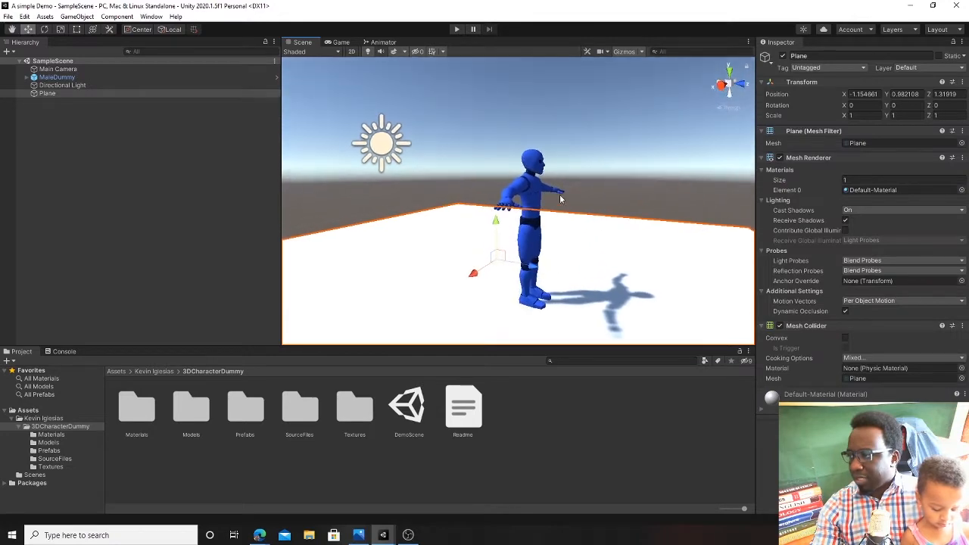
click(532, 186)
alt+drag(609, 213, 567, 217)
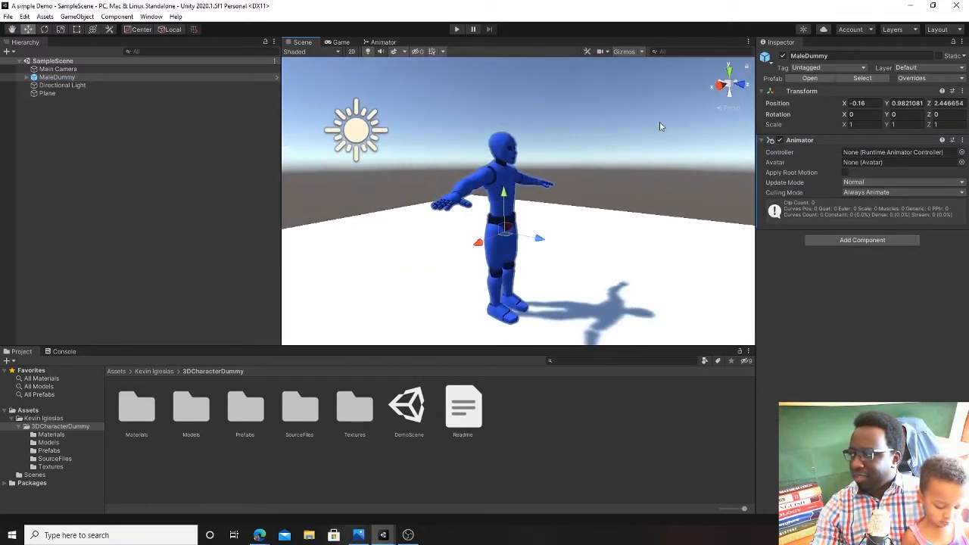
right_click(817, 140)
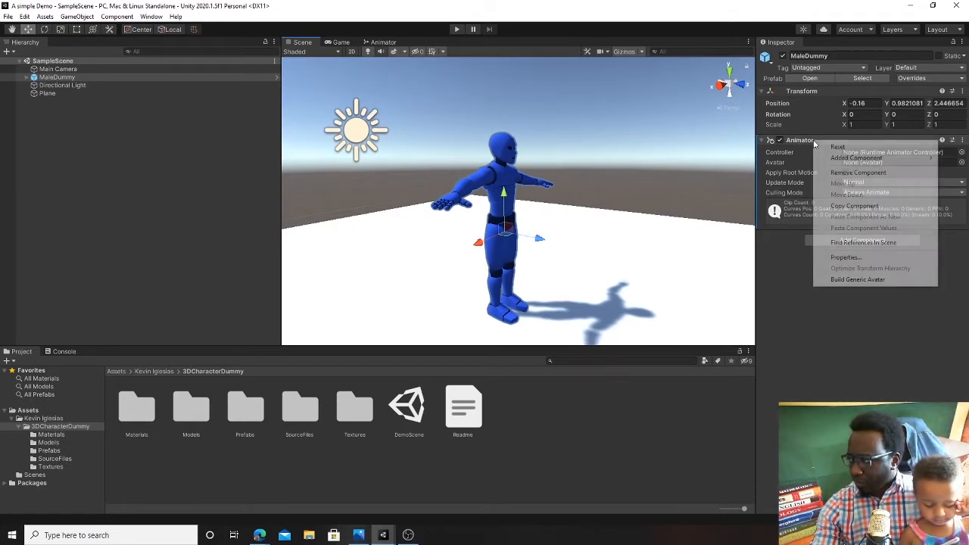
click(861, 173)
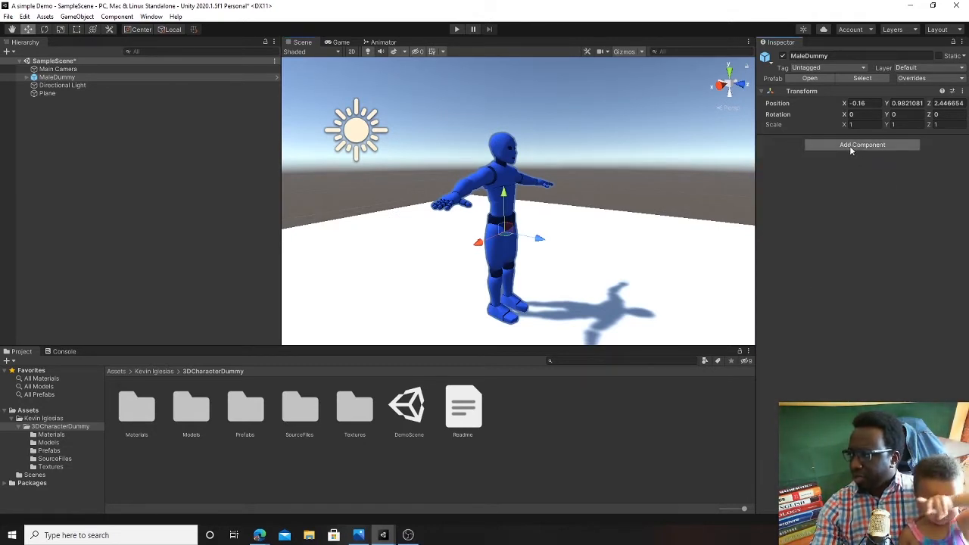
click(849, 146)
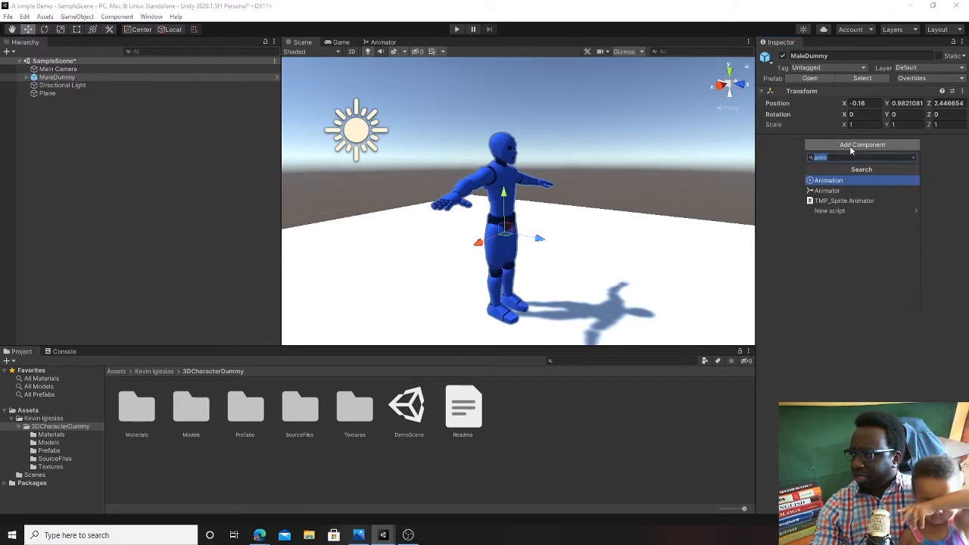
click(830, 193)
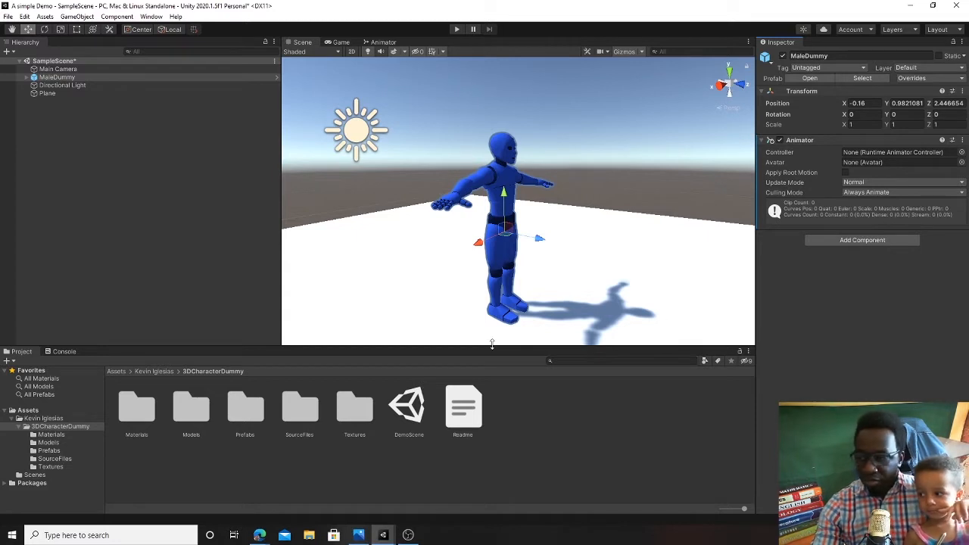
Look through the 3DCharacterDummy asset folders, including SourceFiles, Models and Materials, and inspect the MaleDummy prefab.
click(37, 419)
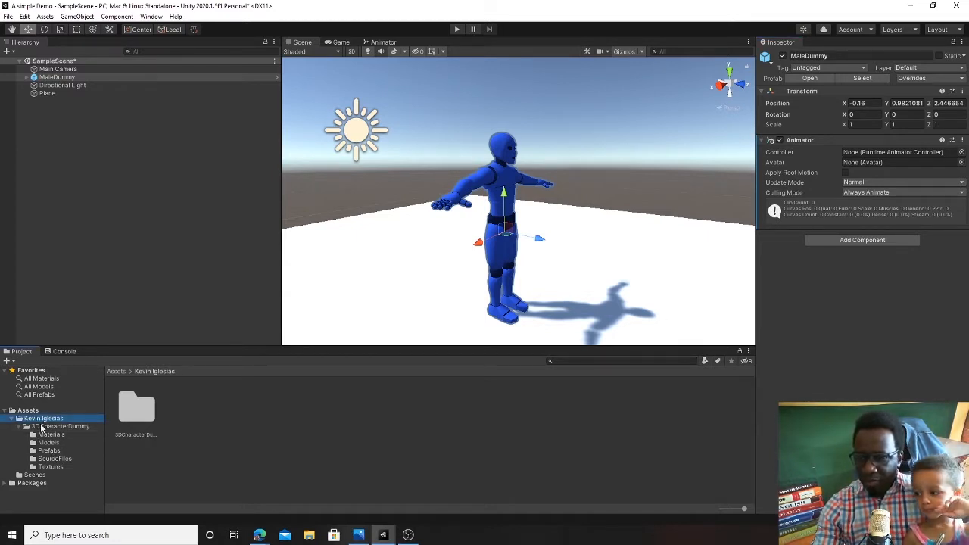
click(54, 459)
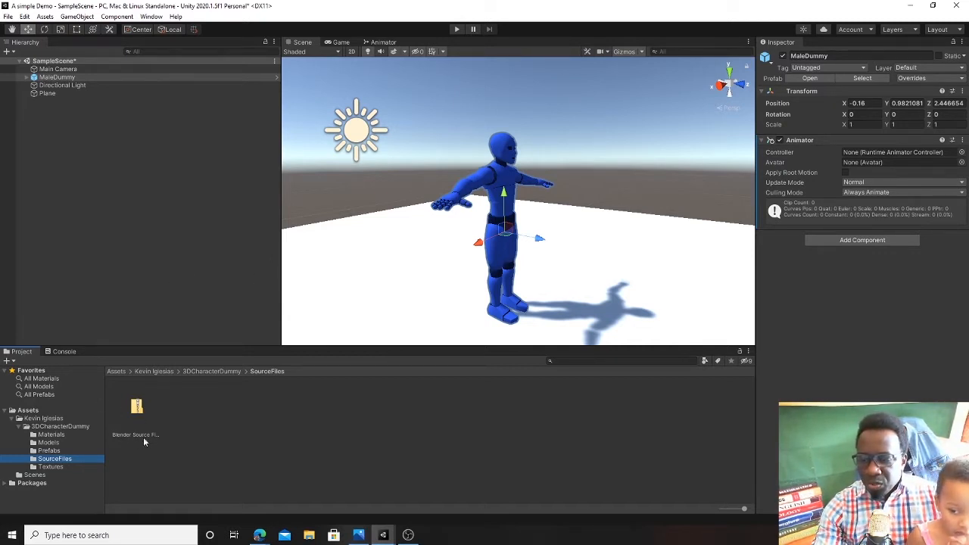
click(59, 451)
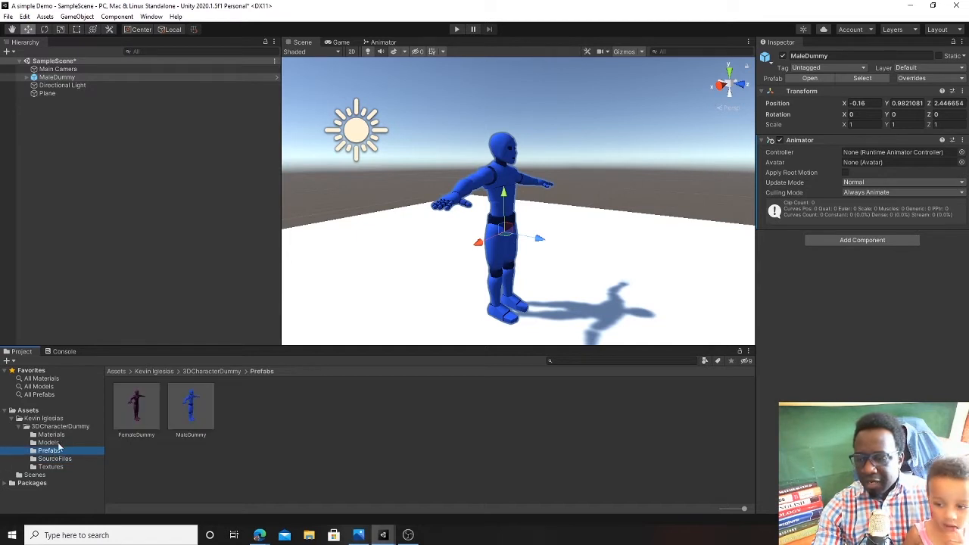
click(61, 442)
click(67, 435)
click(73, 427)
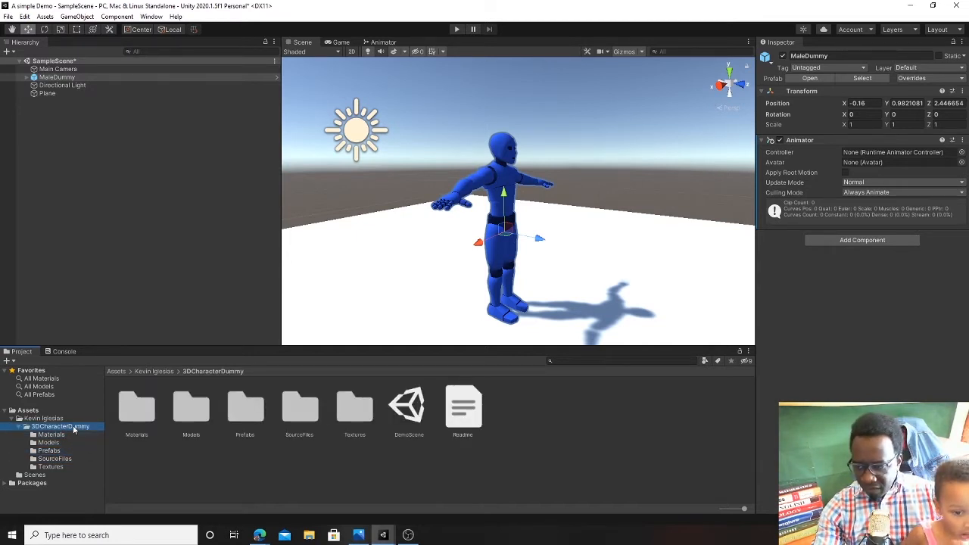
click(57, 451)
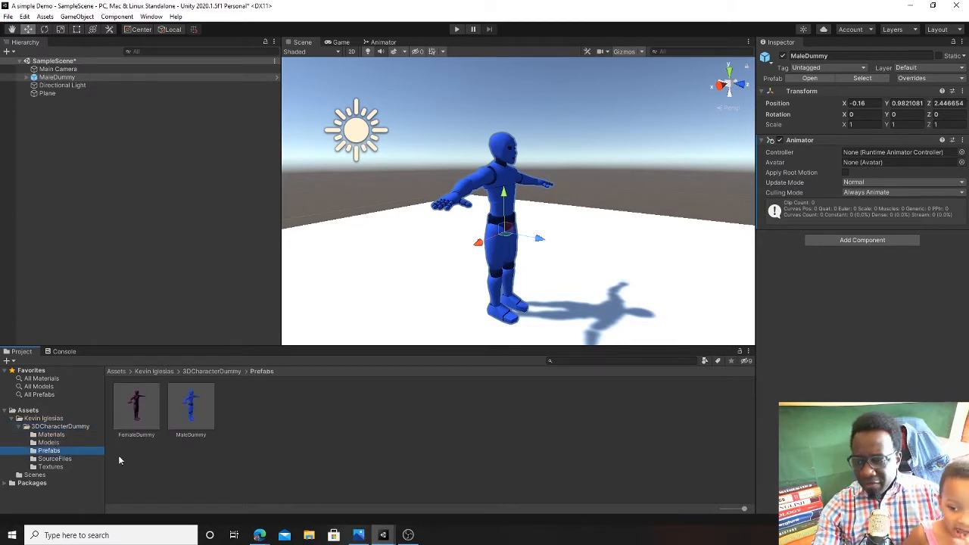
click(193, 409)
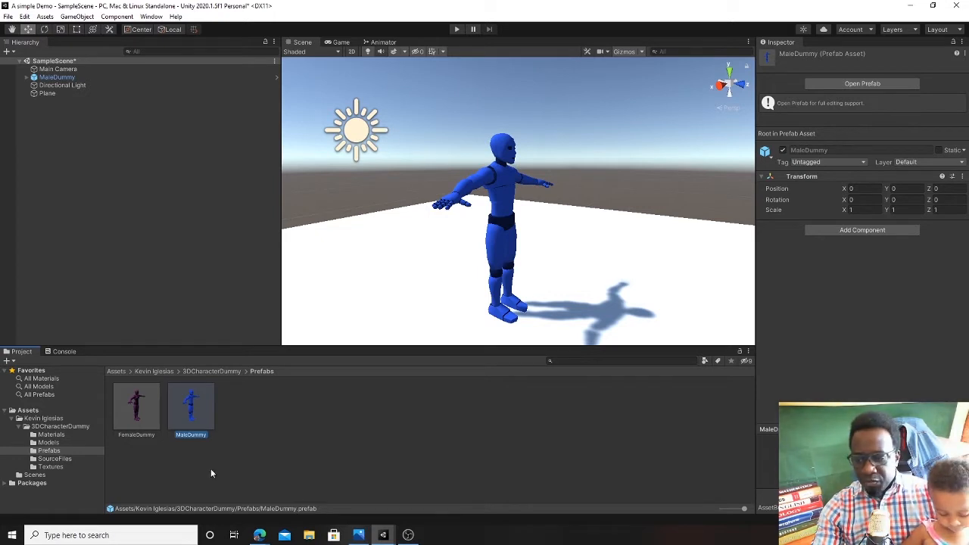
Locate the MaleDummy model from the Models folder in File Explorer and select its 3D object file.
click(50, 443)
click(195, 410)
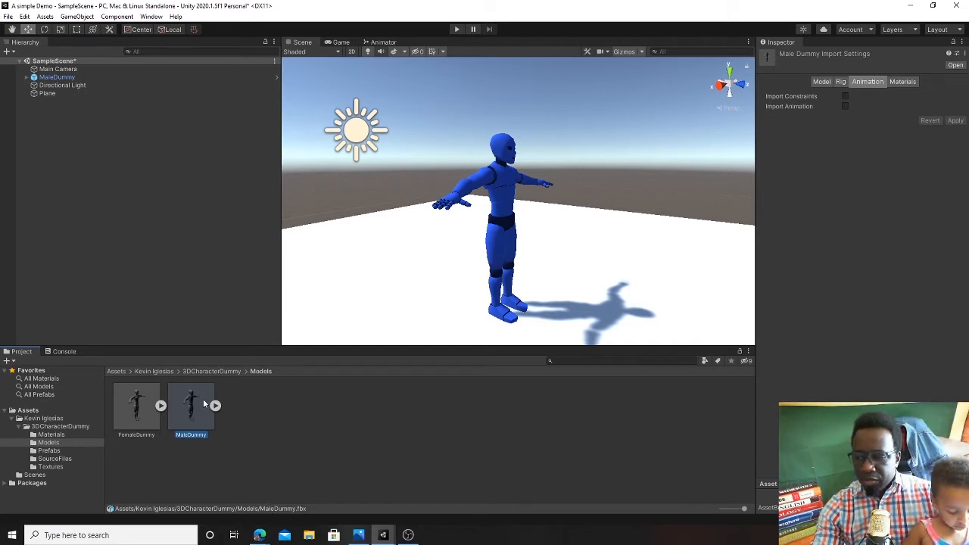
right_click(203, 399)
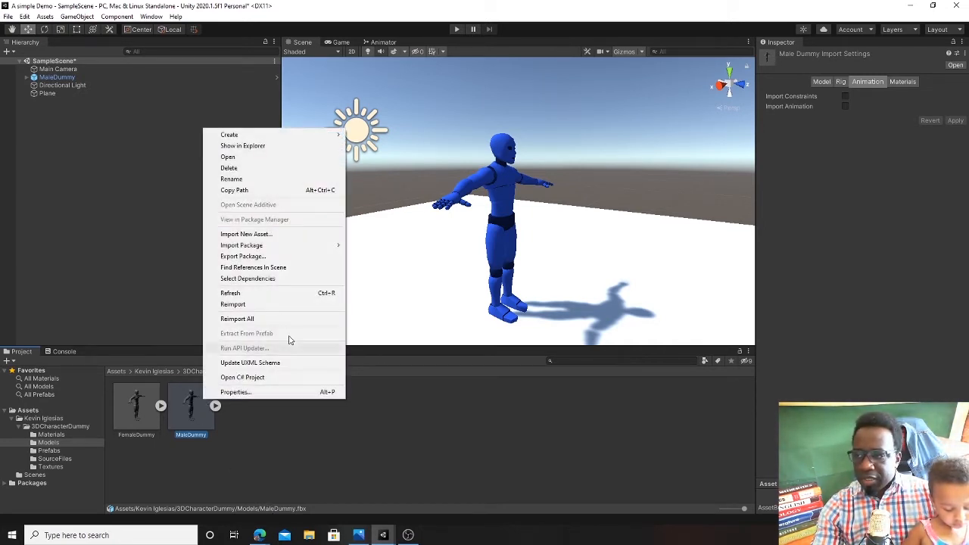
click(253, 149)
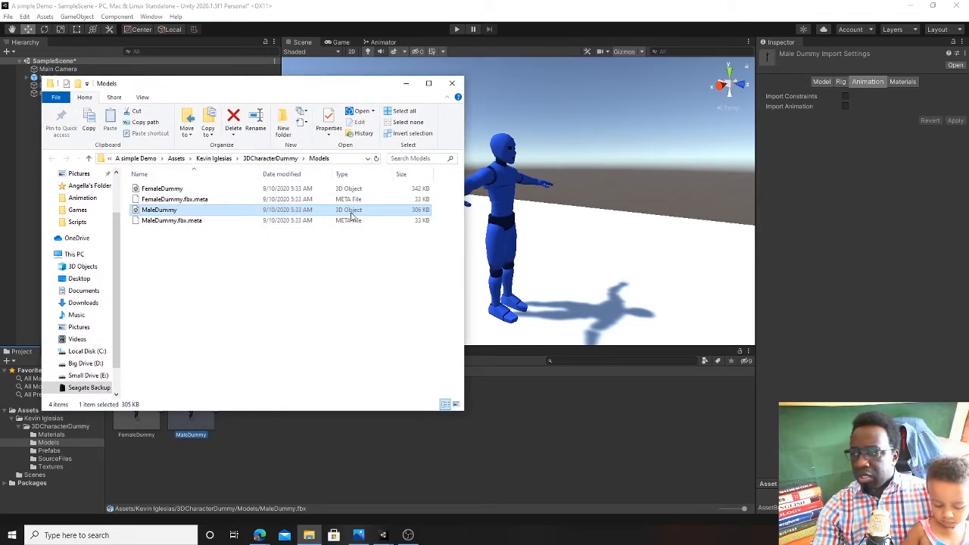
click(158, 211)
click(186, 271)
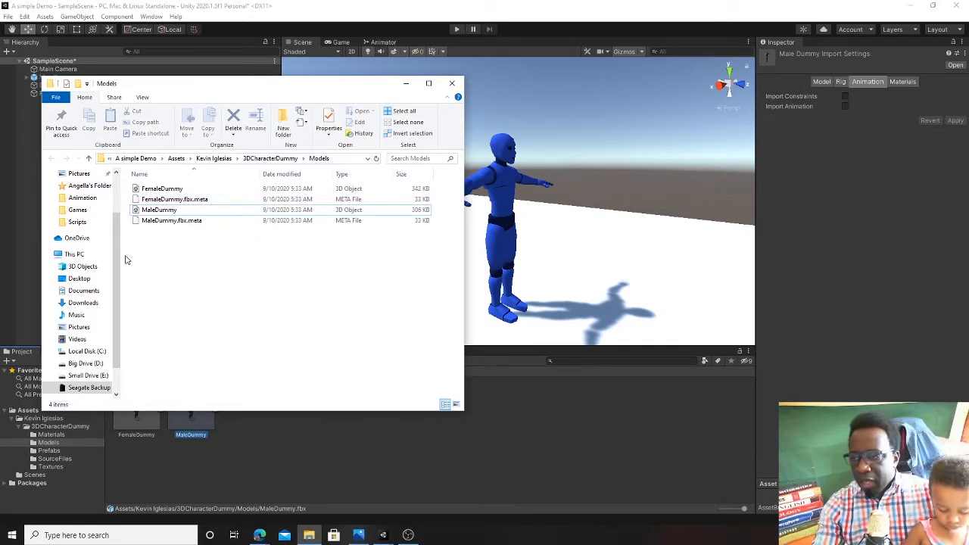
click(150, 212)
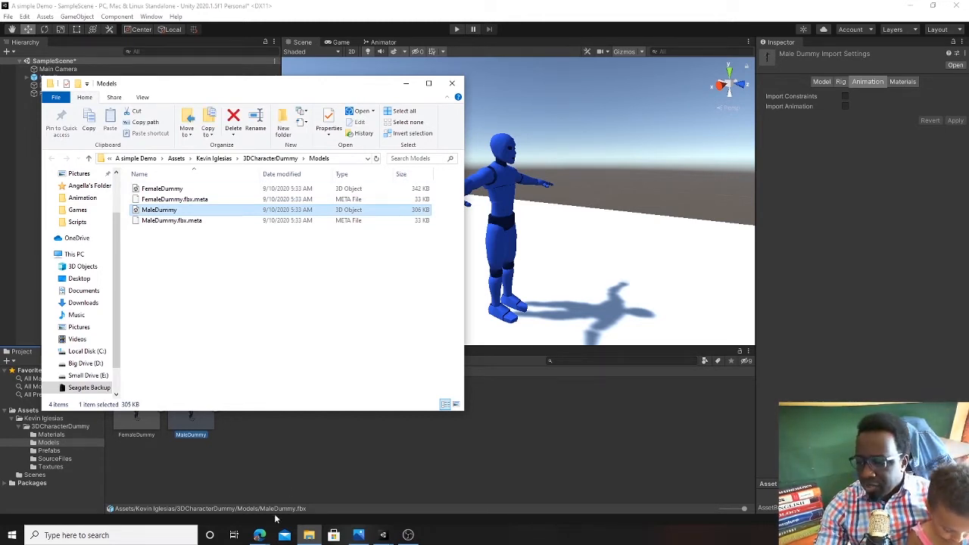
mouse_move(263, 535)
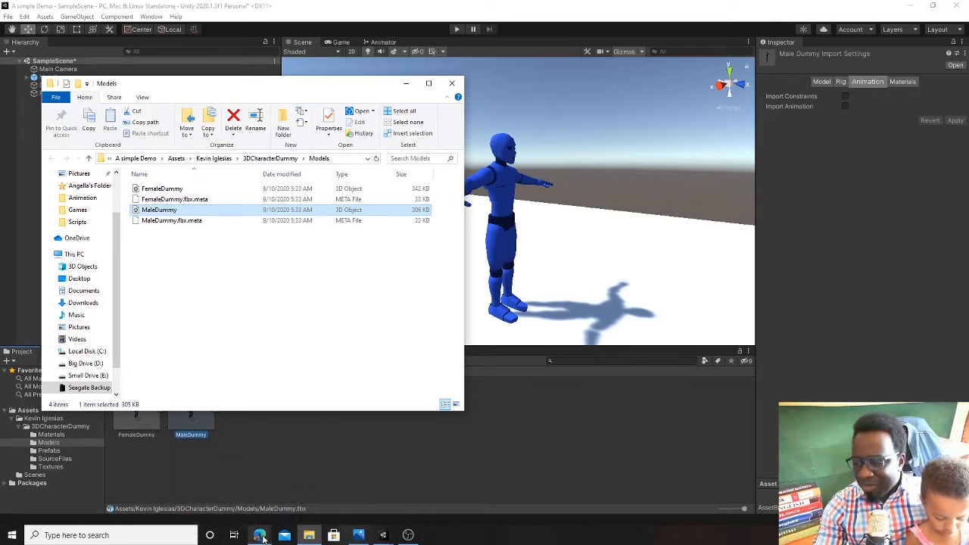
click(261, 537)
click(302, 496)
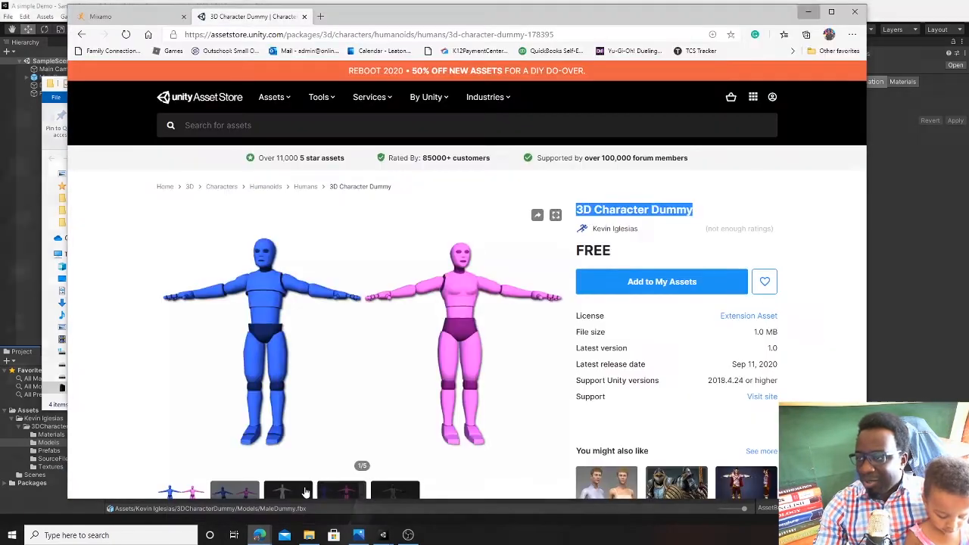
click(126, 16)
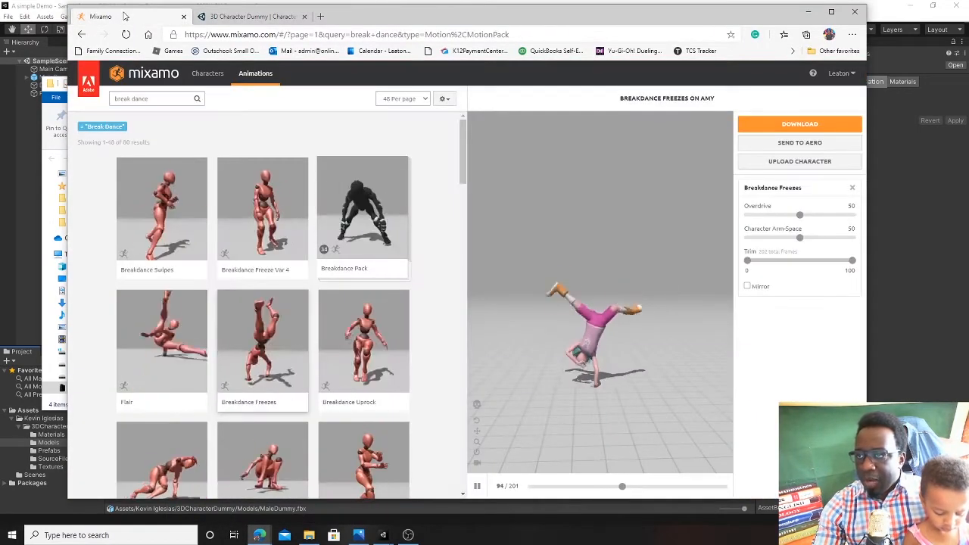
mouse_move(364, 23)
mouse_down()
mouse_move(394, 27)
mouse_move(377, 24)
mouse_up()
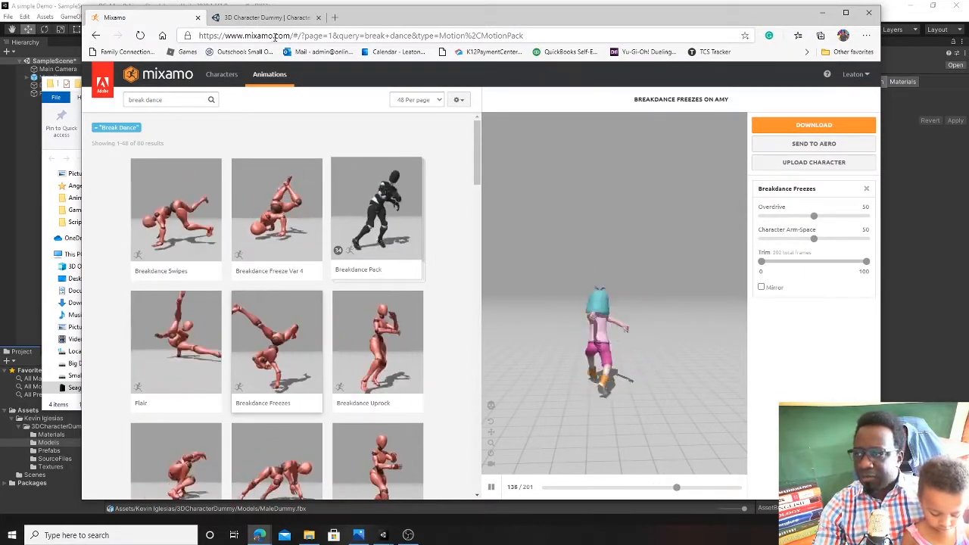
drag(274, 36, 231, 37)
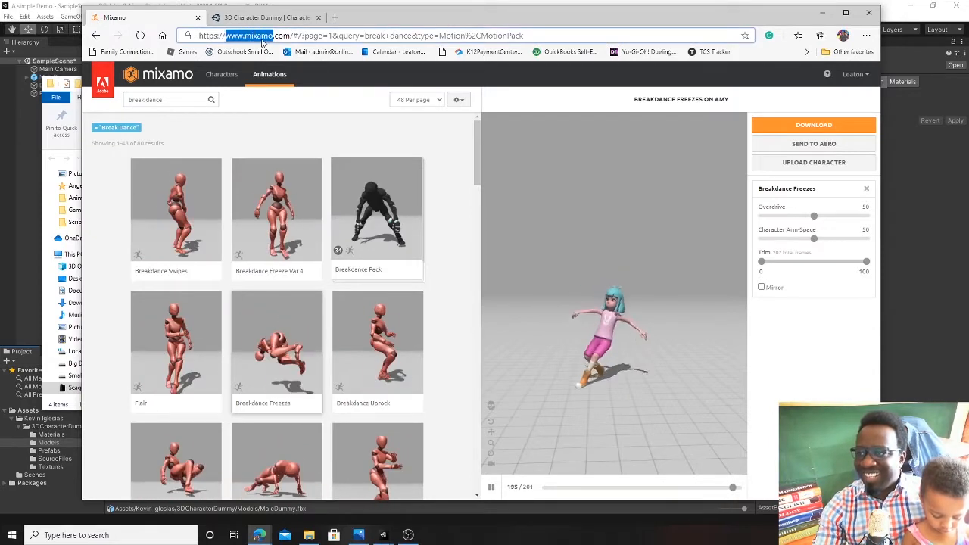
drag(291, 35, 225, 35)
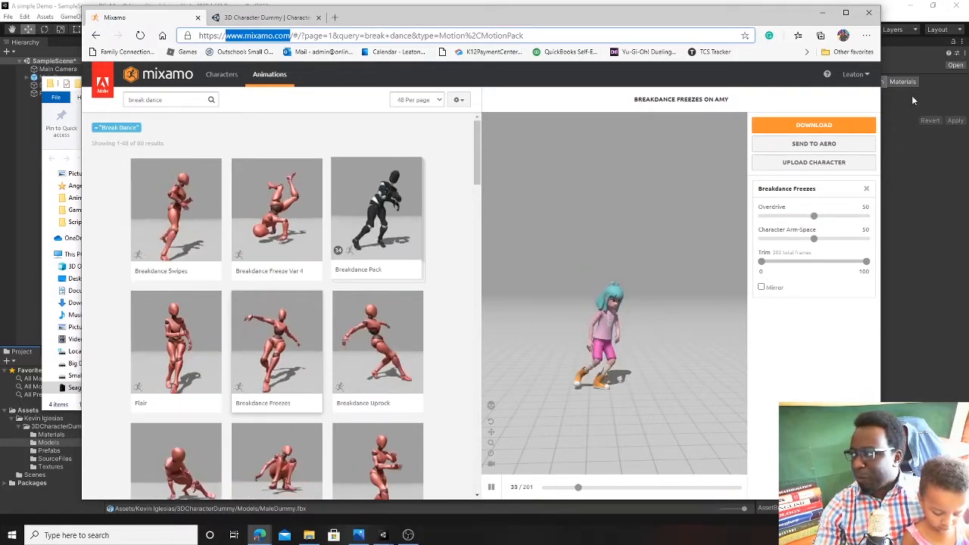
Log out of the Mixamo account to reach the site's public home page.
click(854, 74)
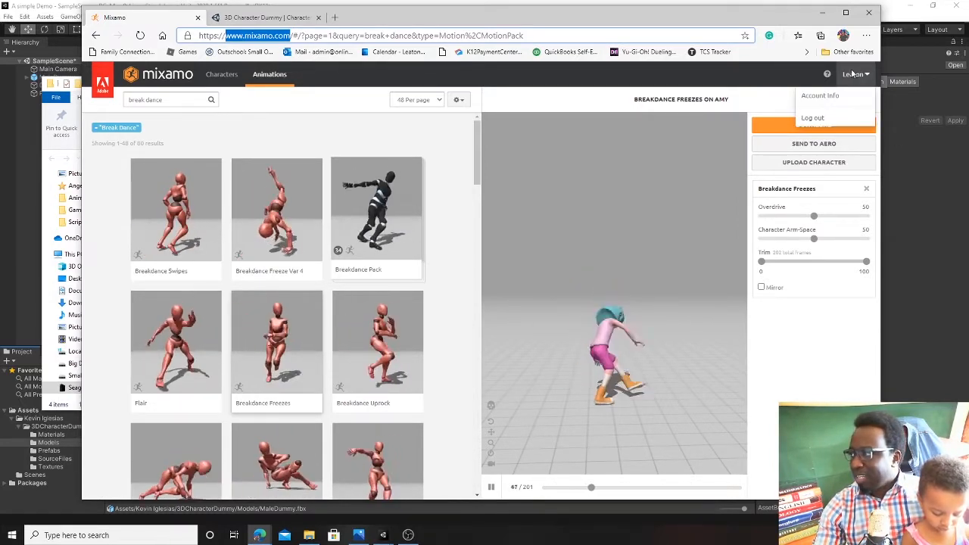
click(814, 119)
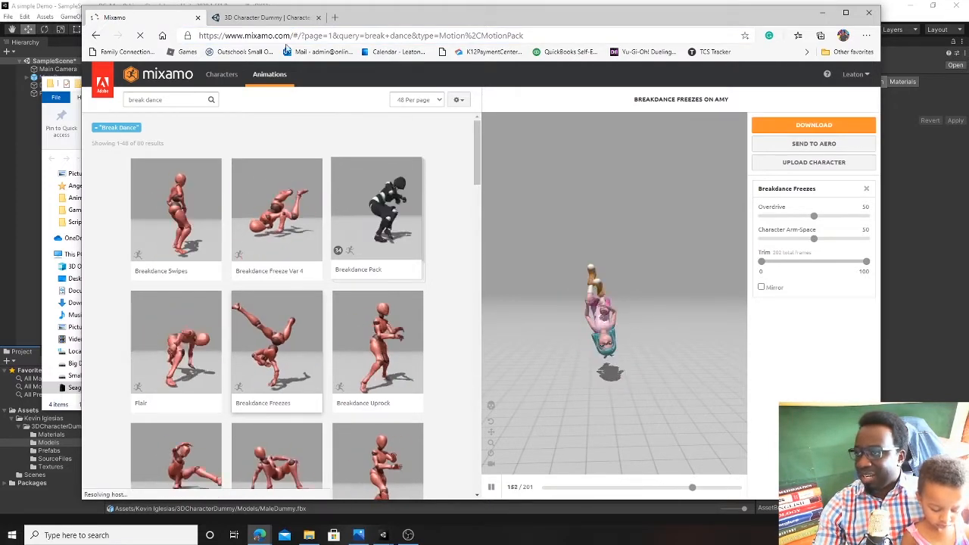
drag(293, 35, 196, 35)
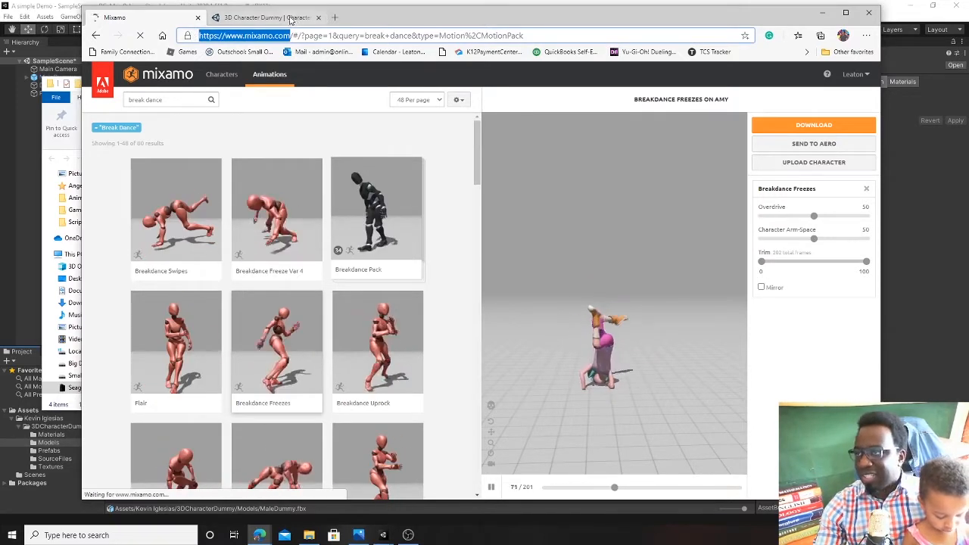
click(854, 75)
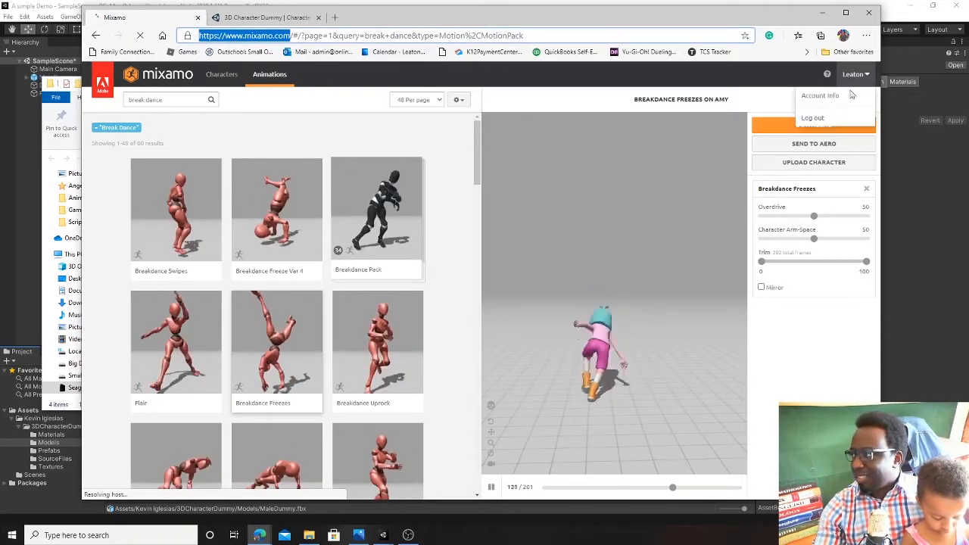
click(813, 117)
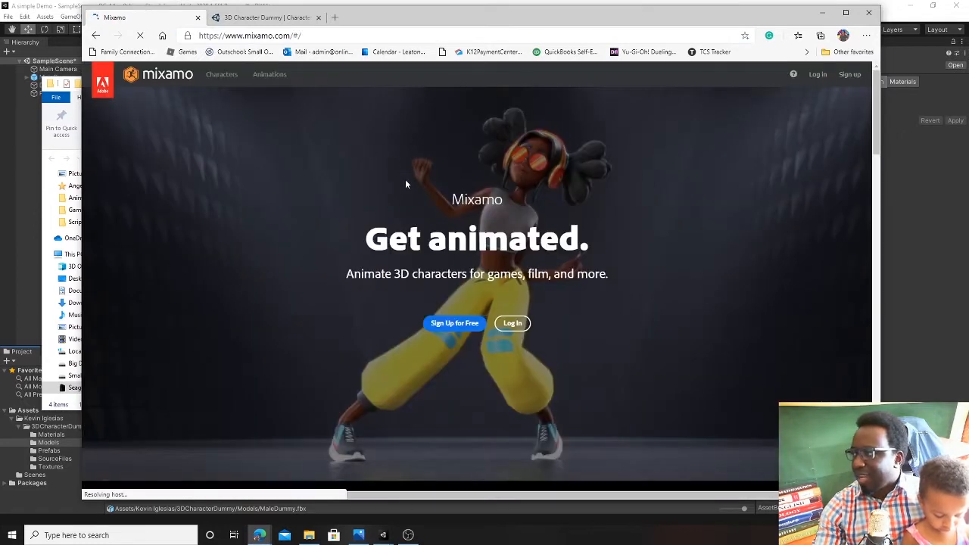
click(250, 36)
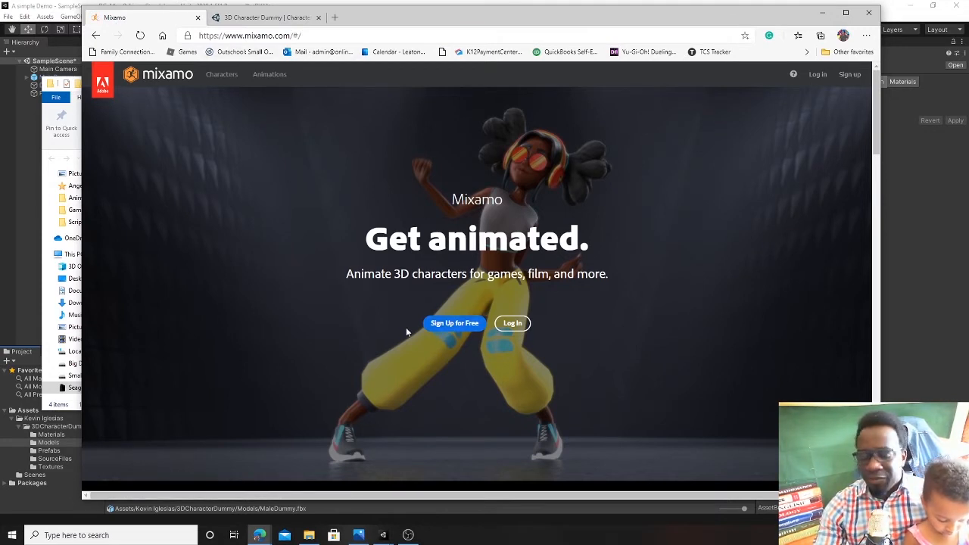
click(449, 331)
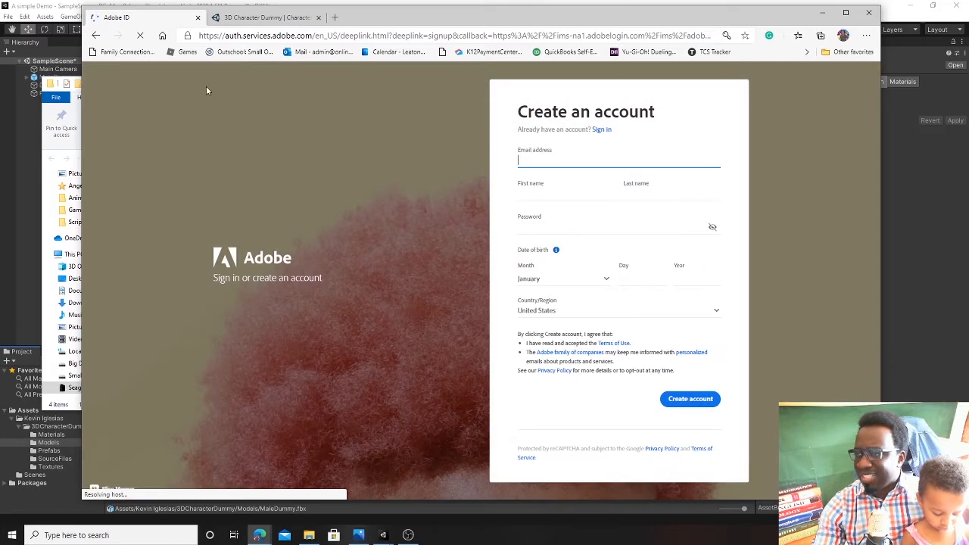
click(97, 38)
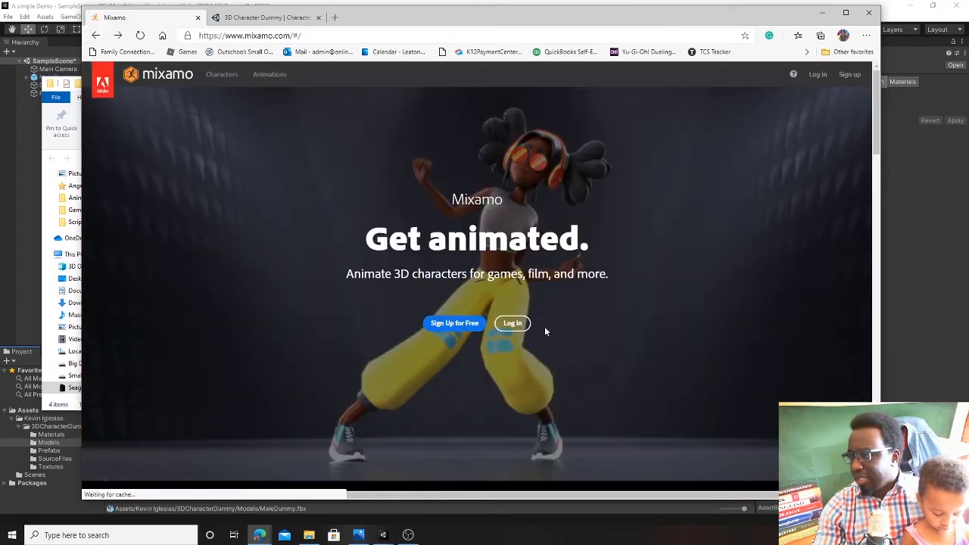
click(817, 74)
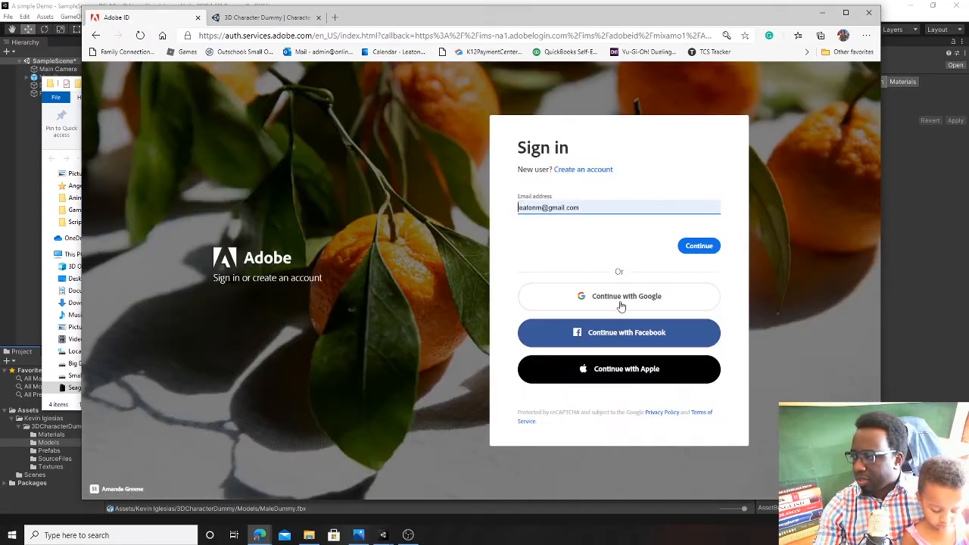
click(644, 337)
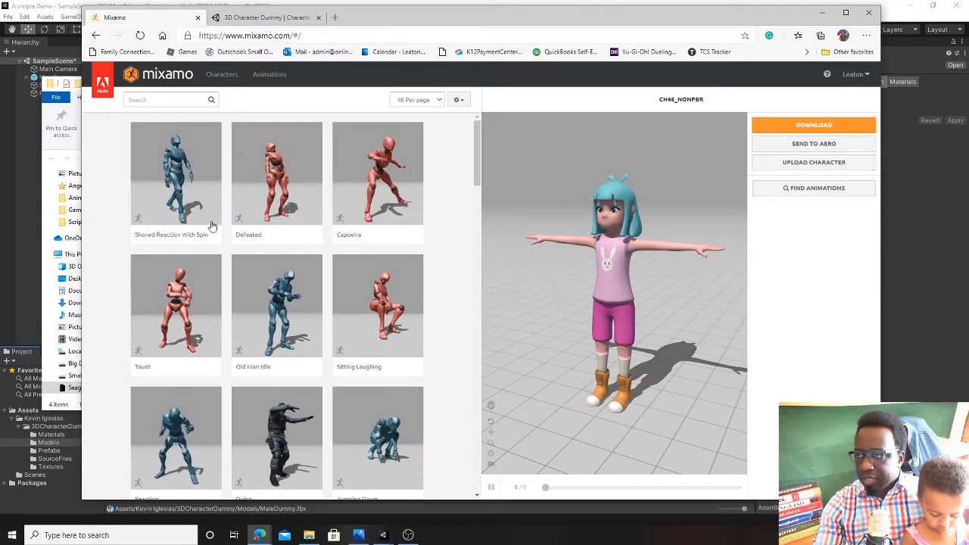
Try to upload the MaleDummy 3D object file from the Models folder as a Mixamo character.
click(174, 100)
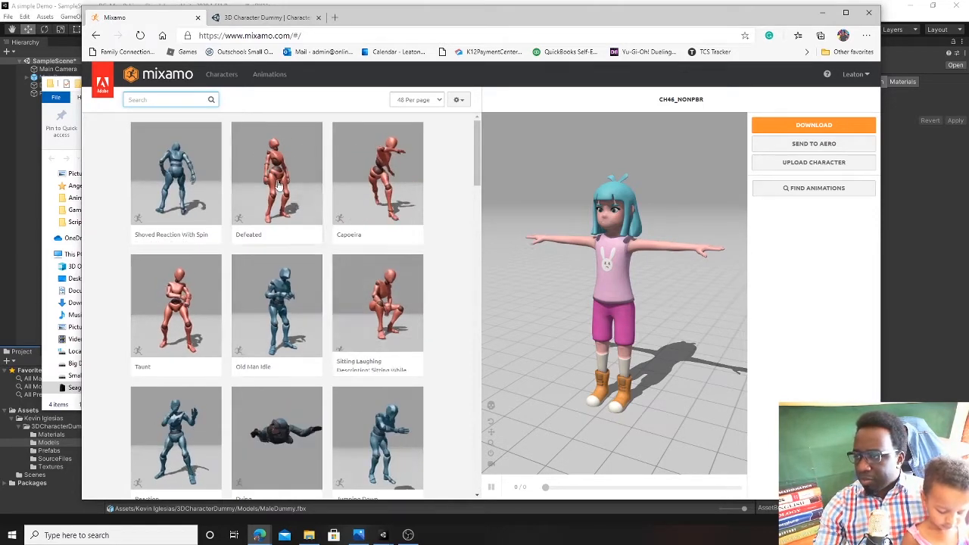
click(172, 100)
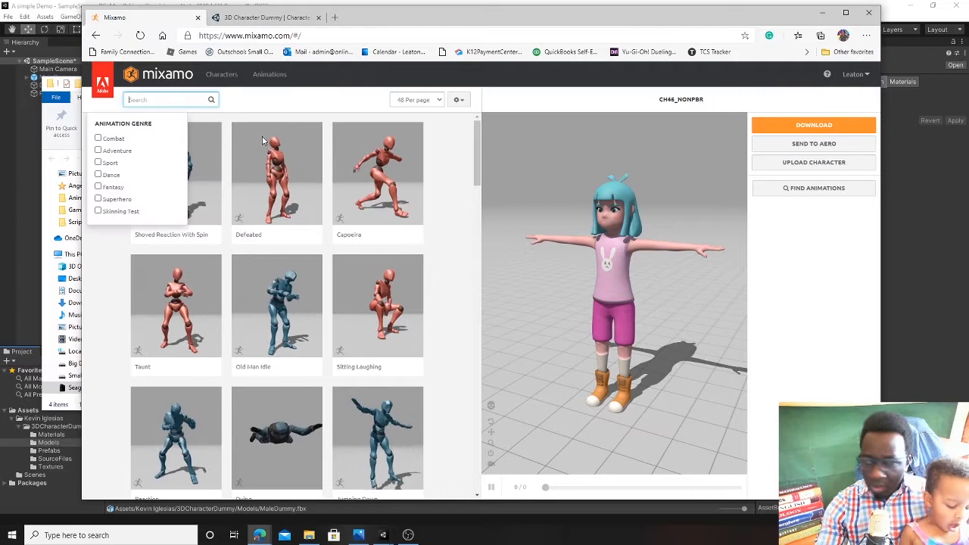
click(813, 163)
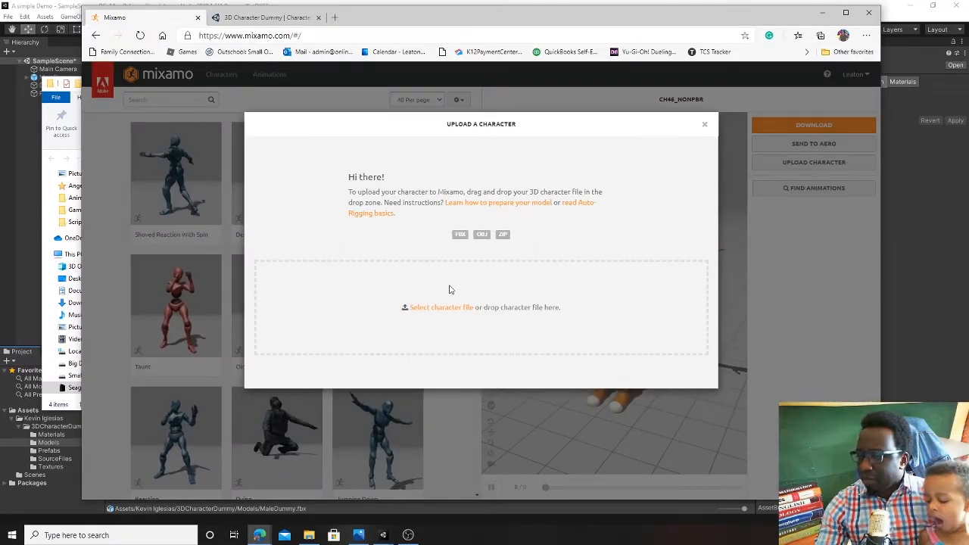
click(59, 110)
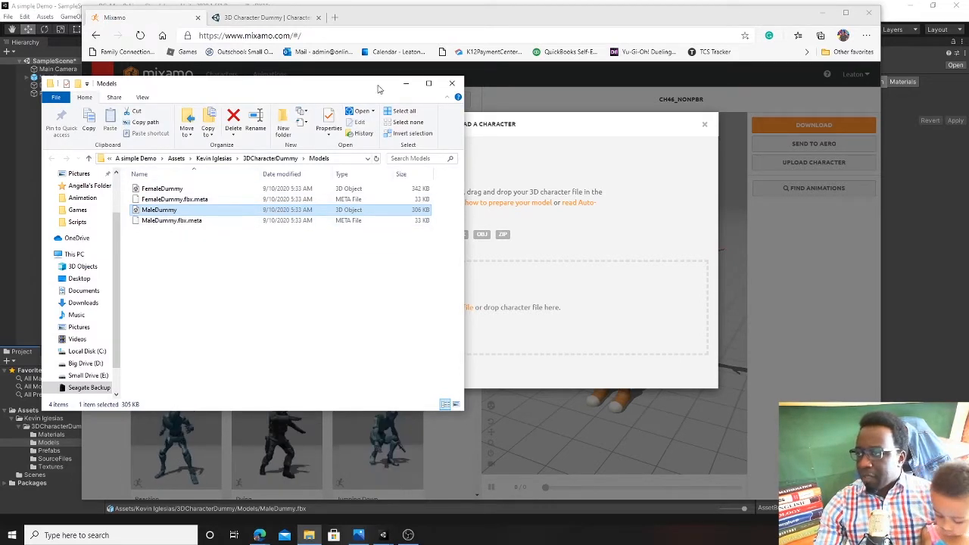
drag(378, 89, 267, 100)
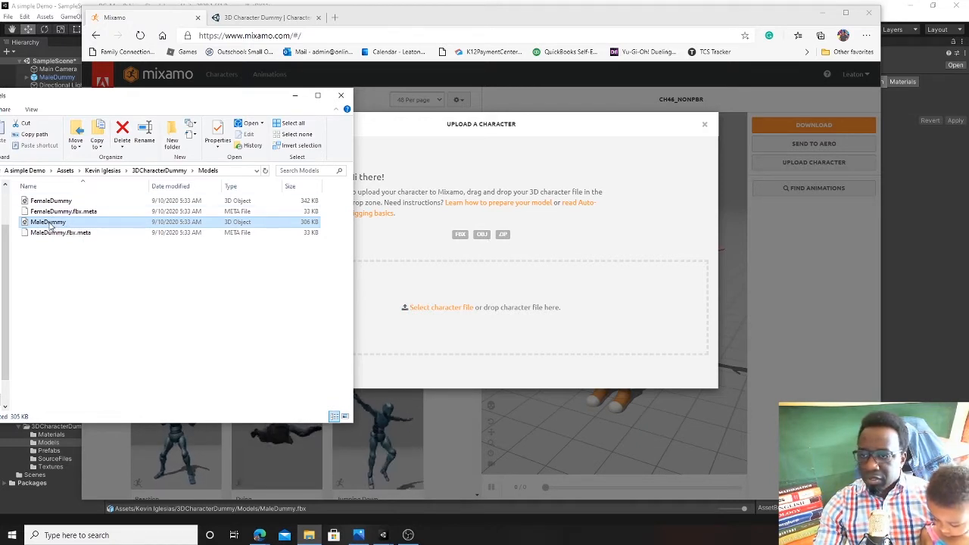
drag(49, 224, 469, 327)
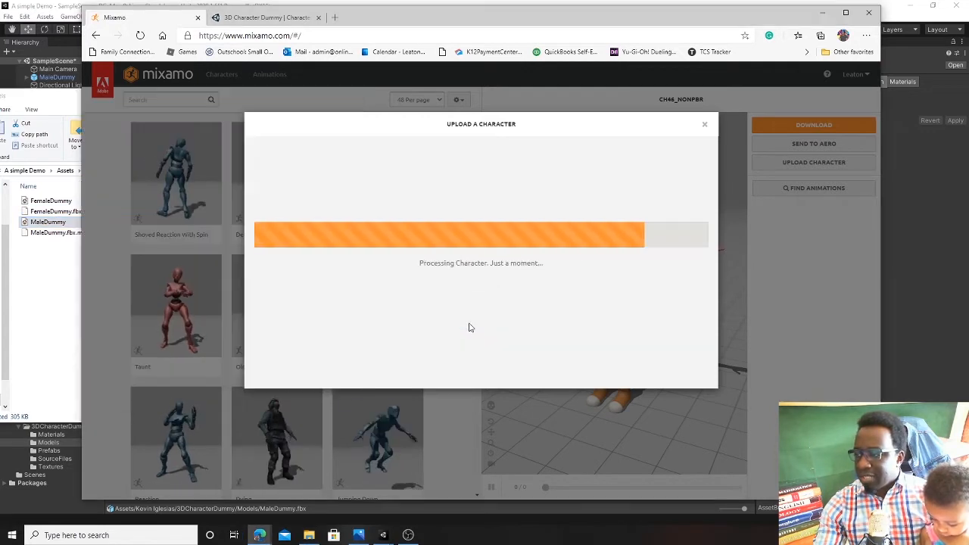
click(57, 98)
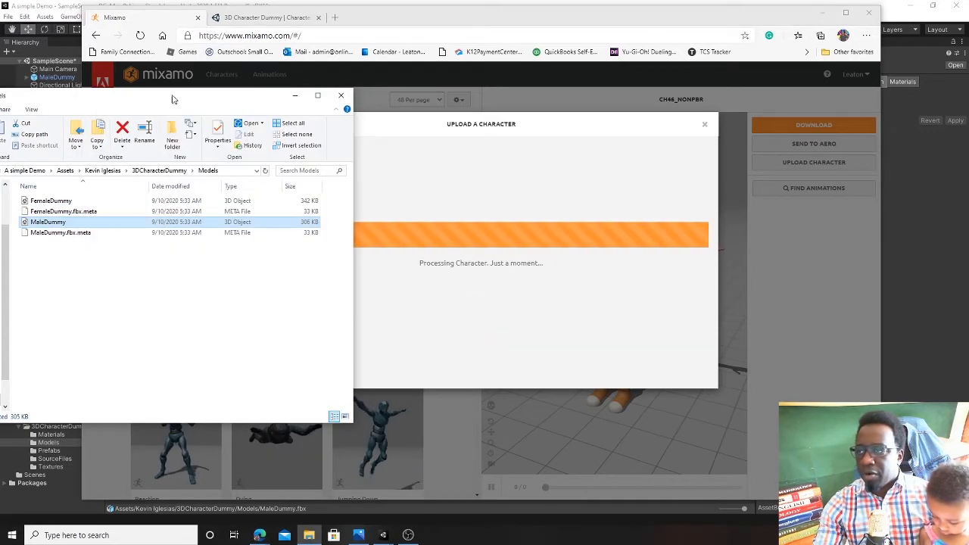
click(342, 96)
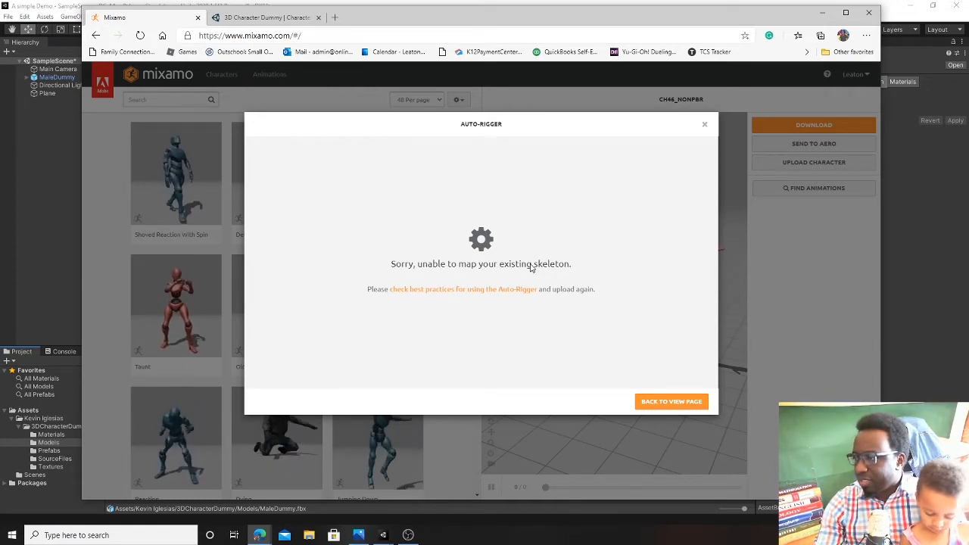
click(659, 404)
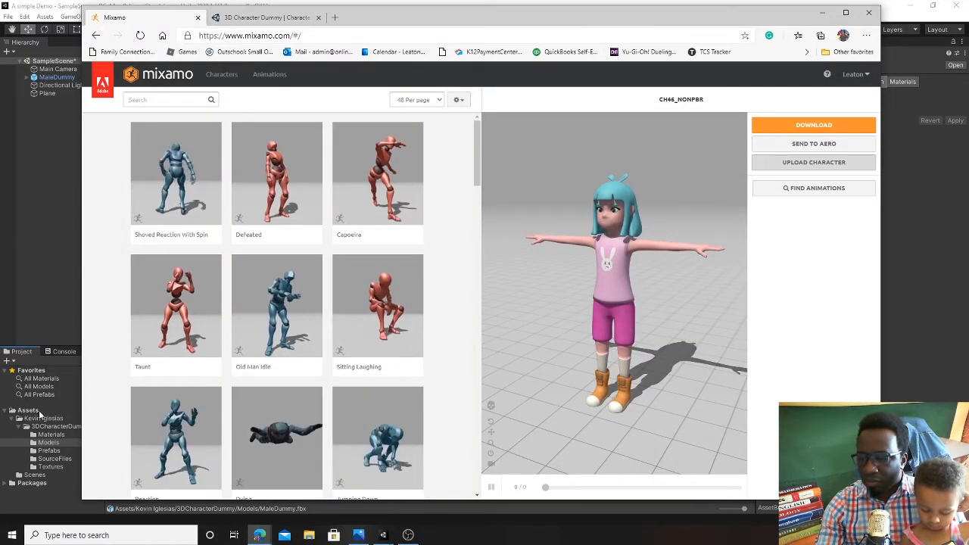
Switch to Unity, reveal the MaleDummy model in File Explorer, and return to the Mixamo page.
click(64, 434)
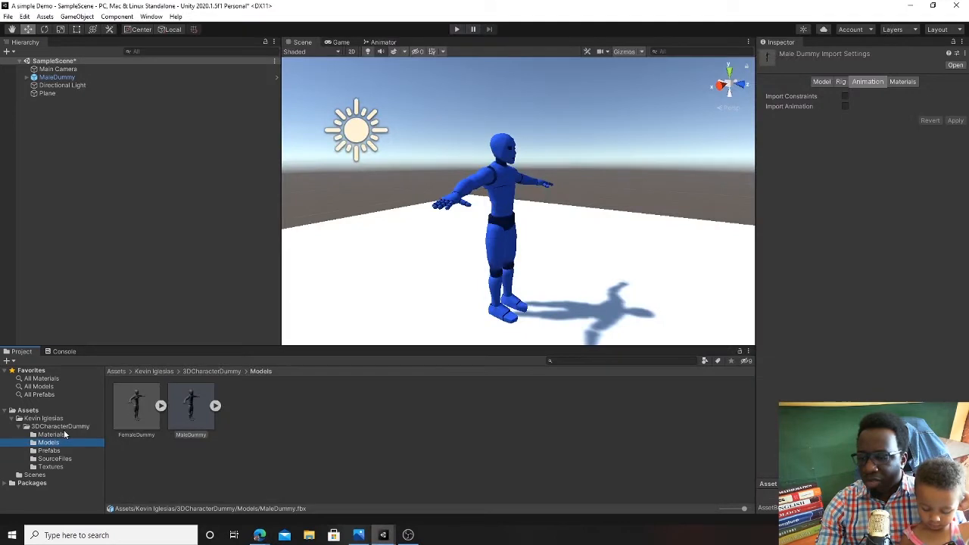
right_click(189, 411)
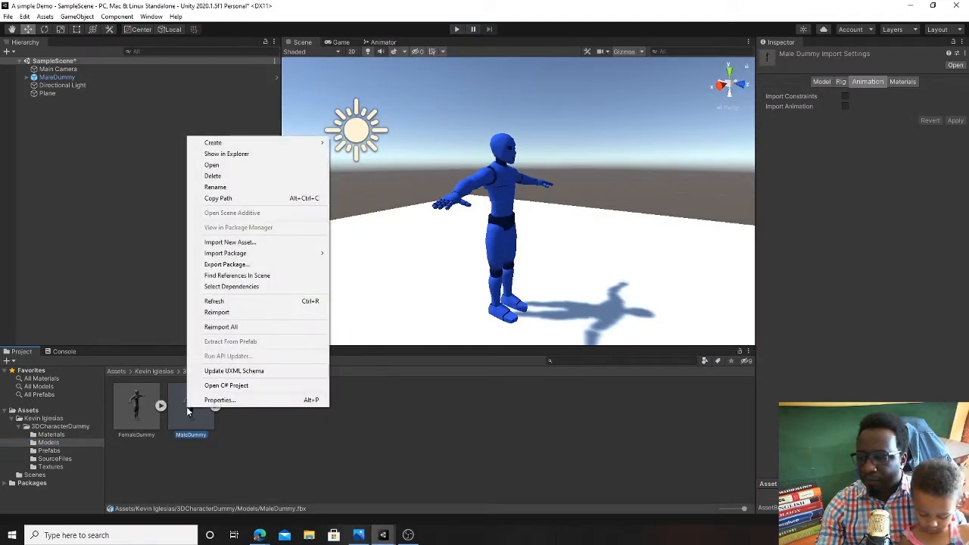
click(251, 155)
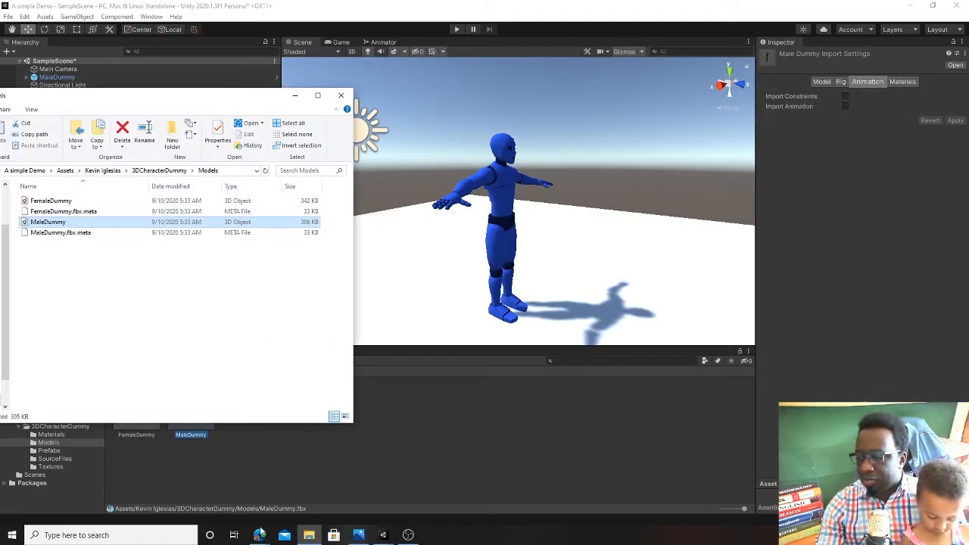
click(259, 535)
click(274, 496)
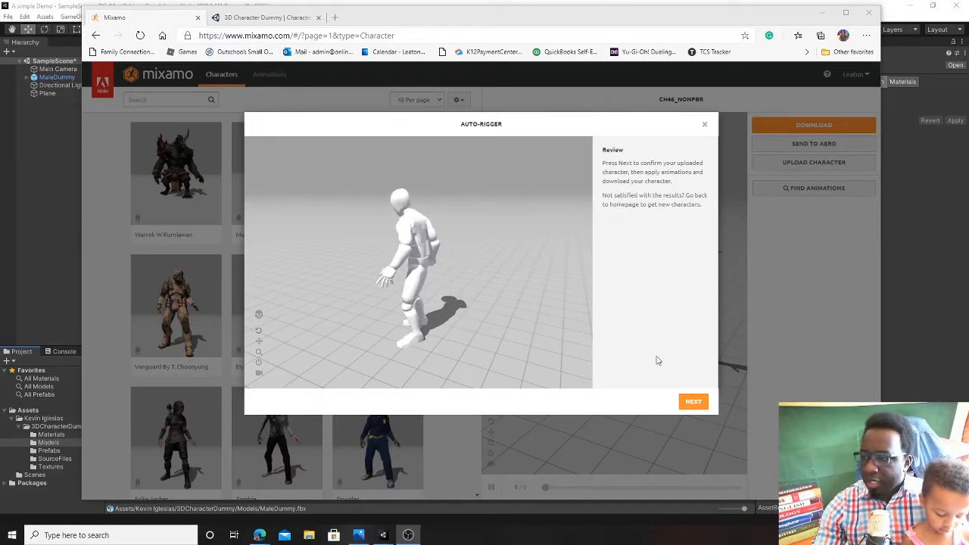
Review and accept the uploaded MaleDummy as the new Mixamo character, and open the animation library in the maximized browser.
drag(445, 259, 471, 319)
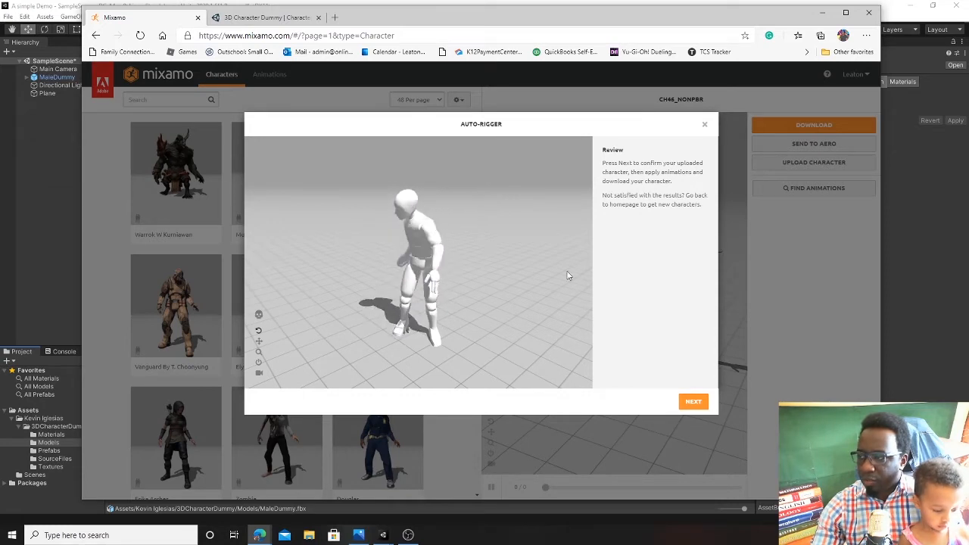
click(693, 402)
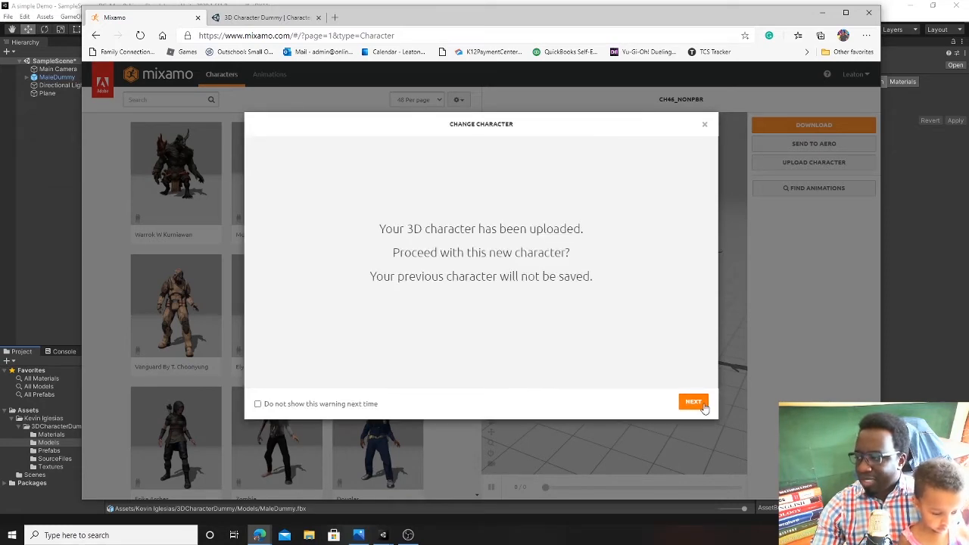
click(704, 406)
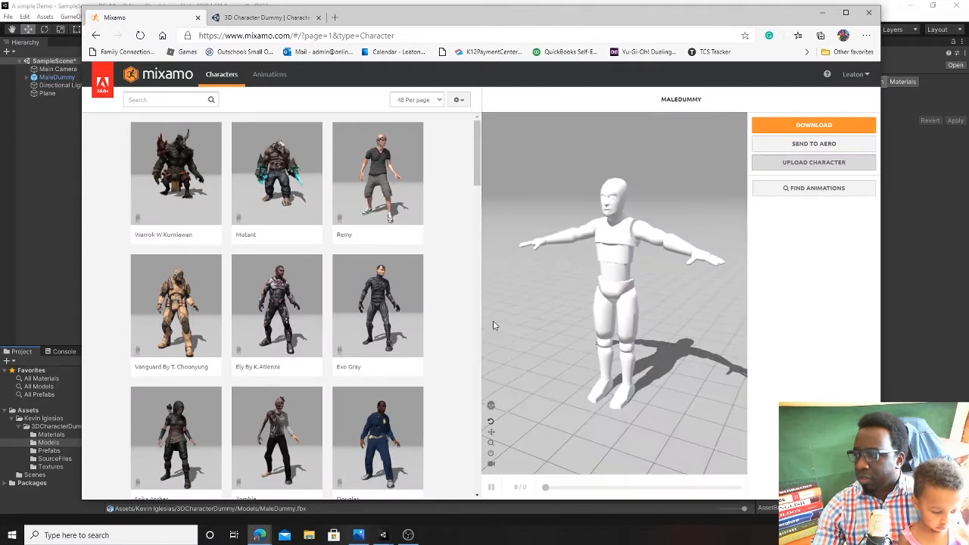
double_click(480, 17)
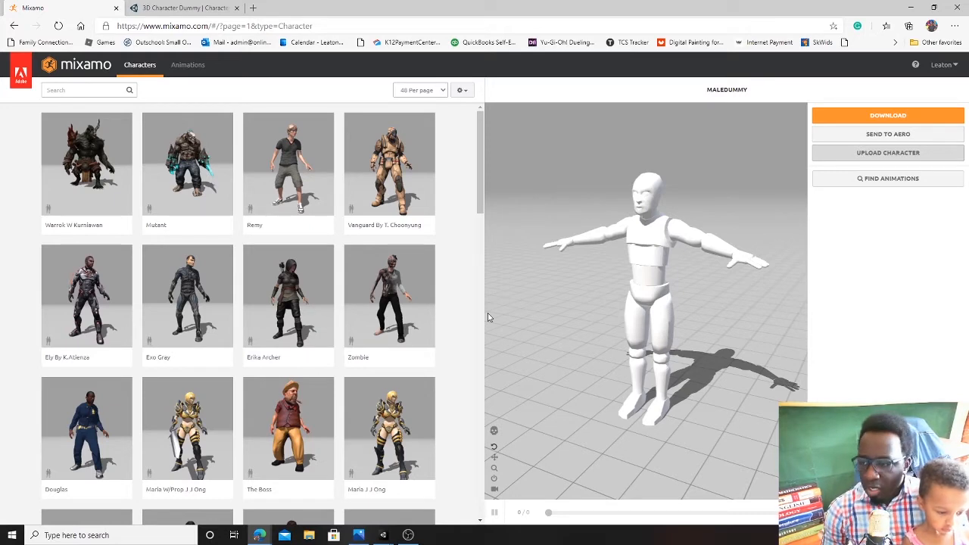
click(185, 66)
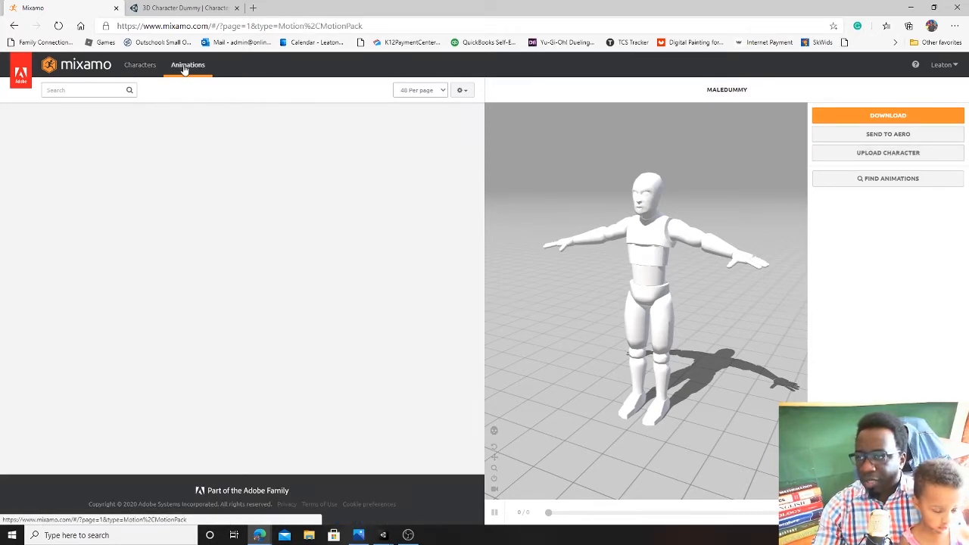
Search the animations for "dance" and preview Twist Dance and Thriller Part 4 on MaleDummy.
click(77, 91)
text(d)
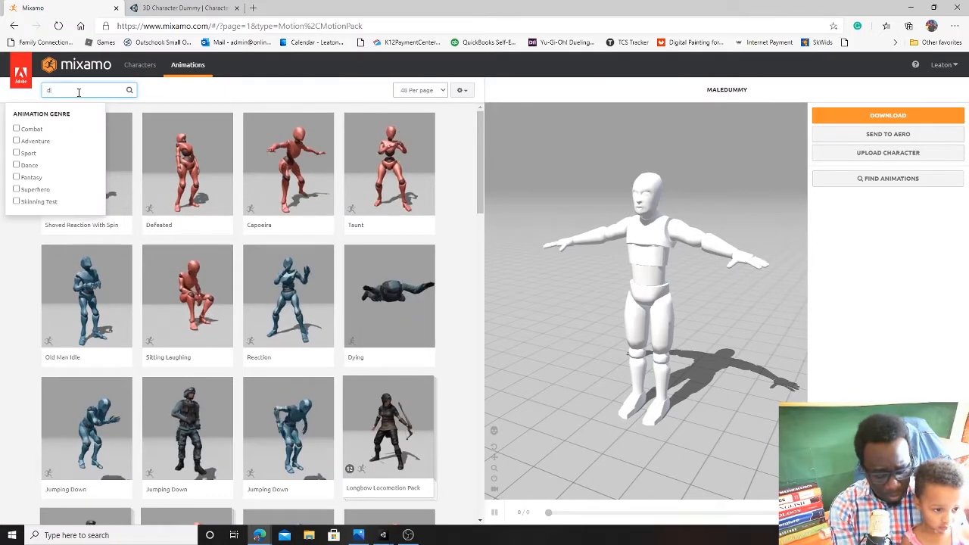
text(ance)
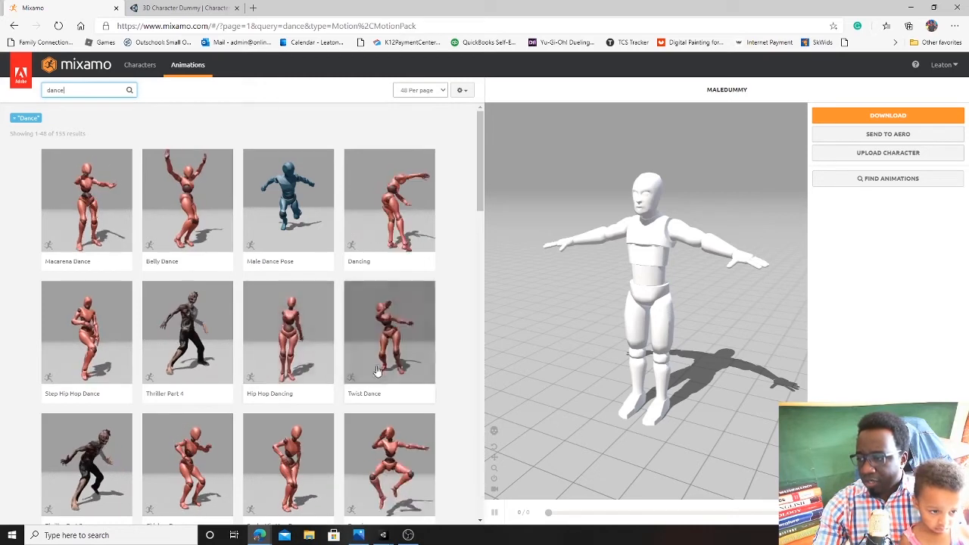
click(390, 339)
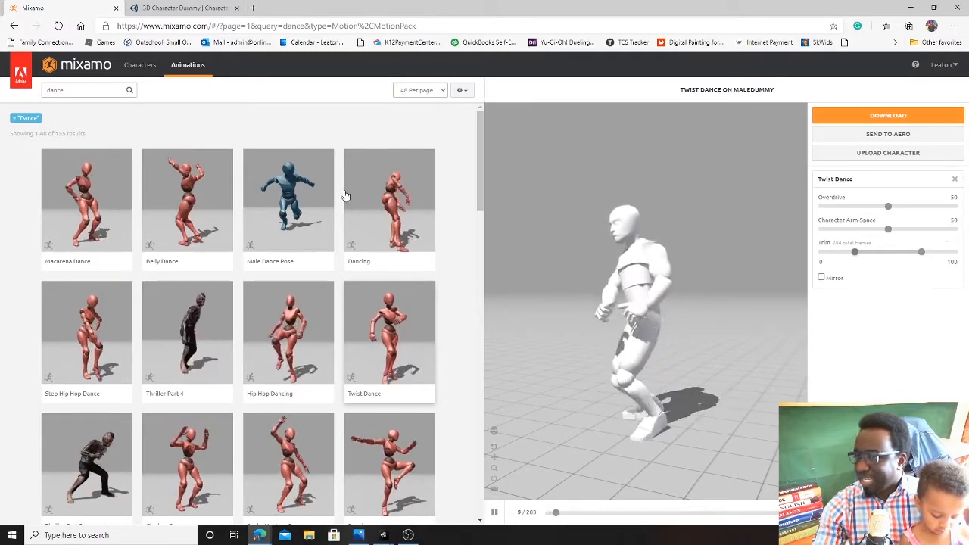
click(76, 90)
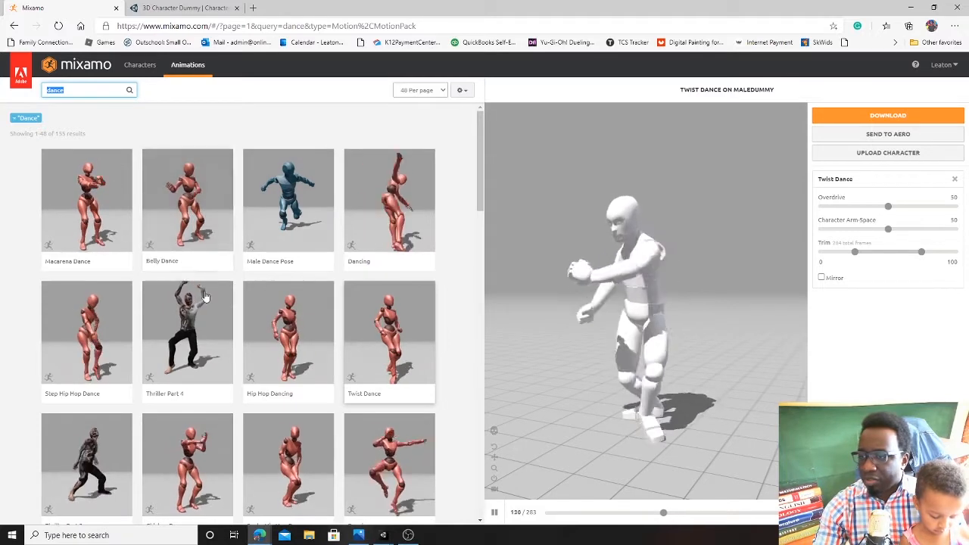
click(201, 337)
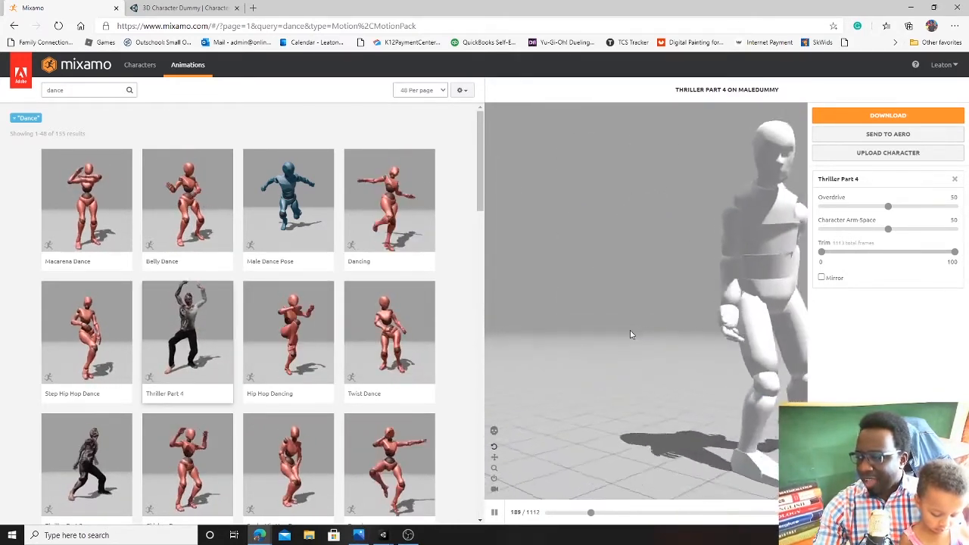
Replace the dance filter with a search for "idle" and apply the fighting-stance Idle animation to MaleDummy.
click(14, 121)
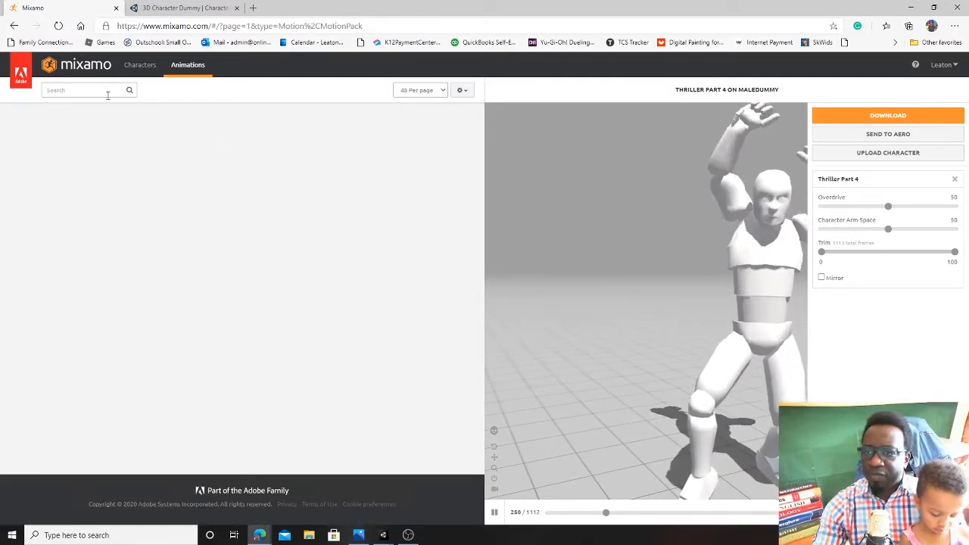
click(104, 91)
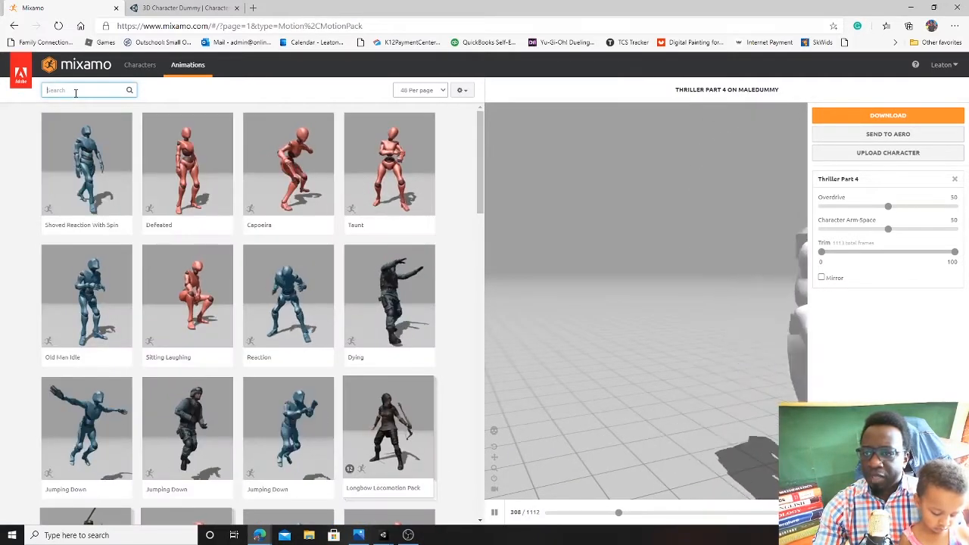
text(idle)
key(Return)
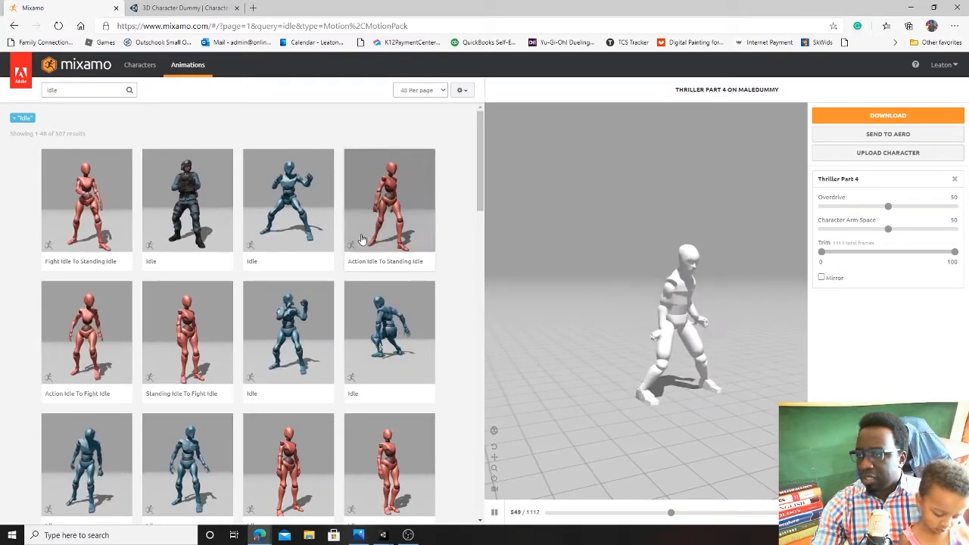
click(309, 330)
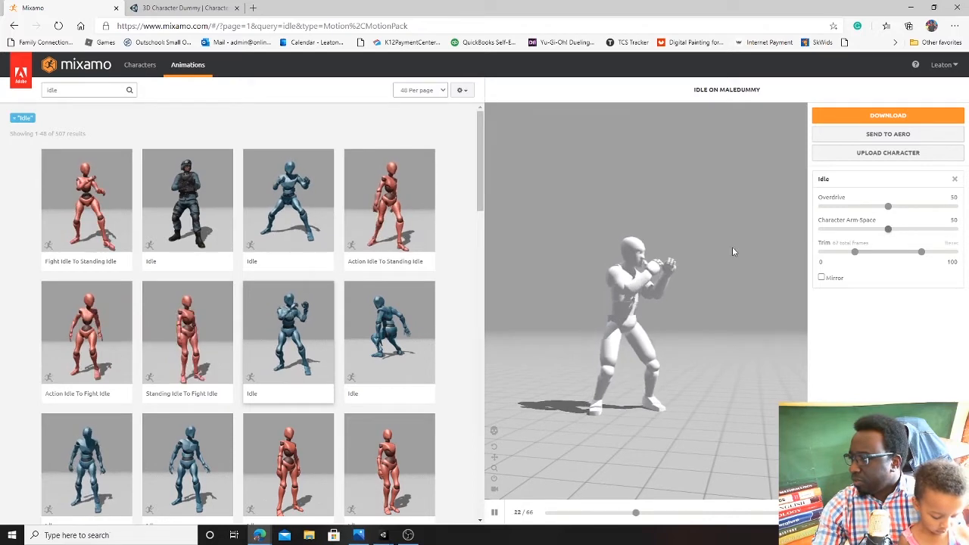
Set the Idle animation's Character Arm-Space to 56 and check the pose from different angles.
drag(732, 249, 669, 266)
drag(889, 229, 869, 231)
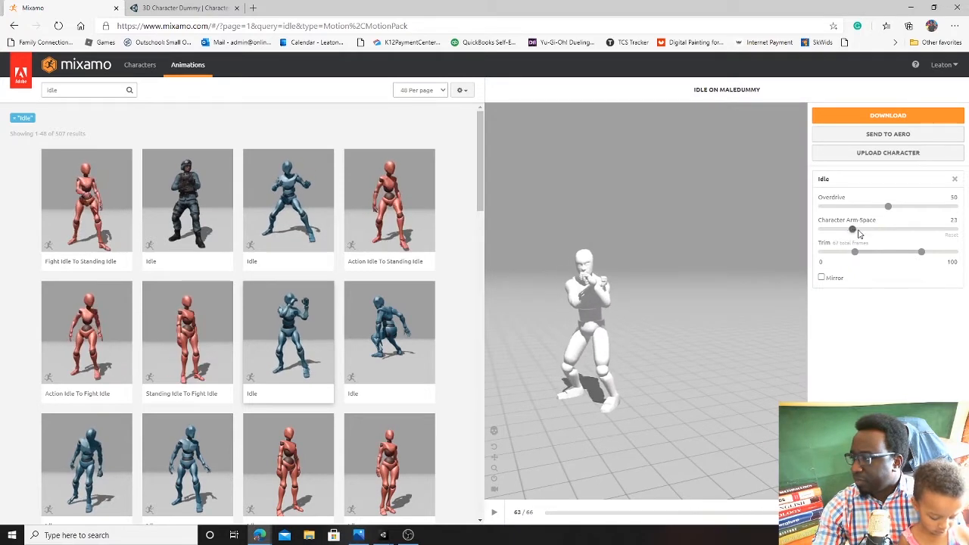
drag(913, 237, 922, 237)
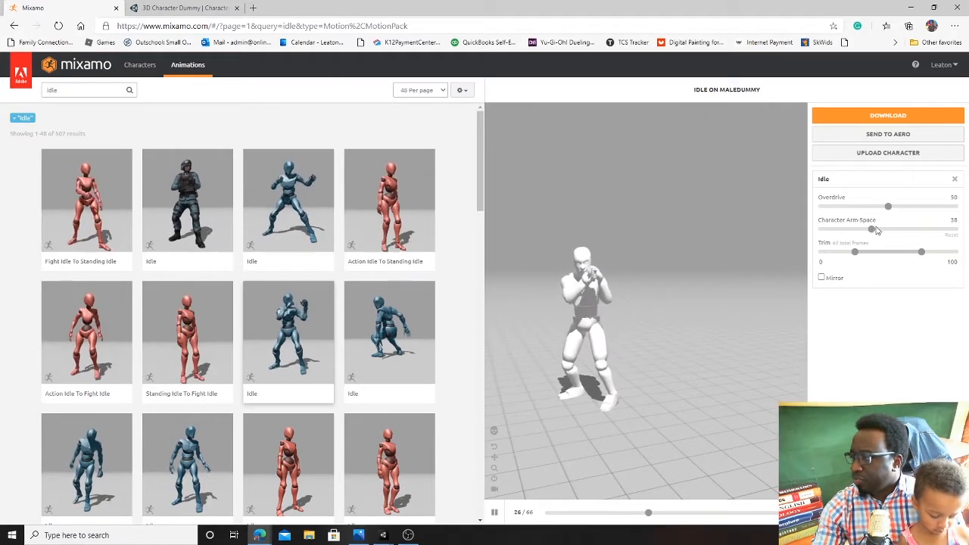
drag(893, 236, 899, 237)
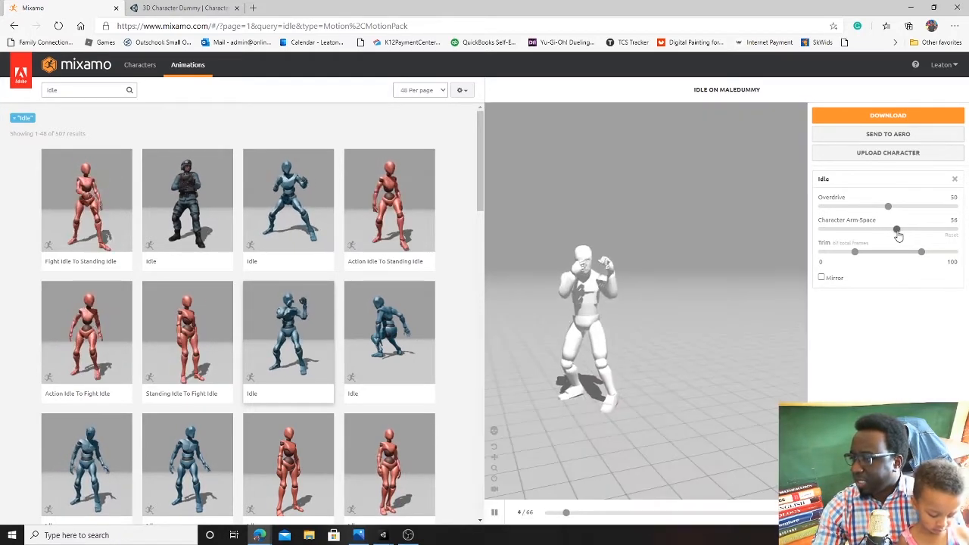
drag(649, 320, 671, 325)
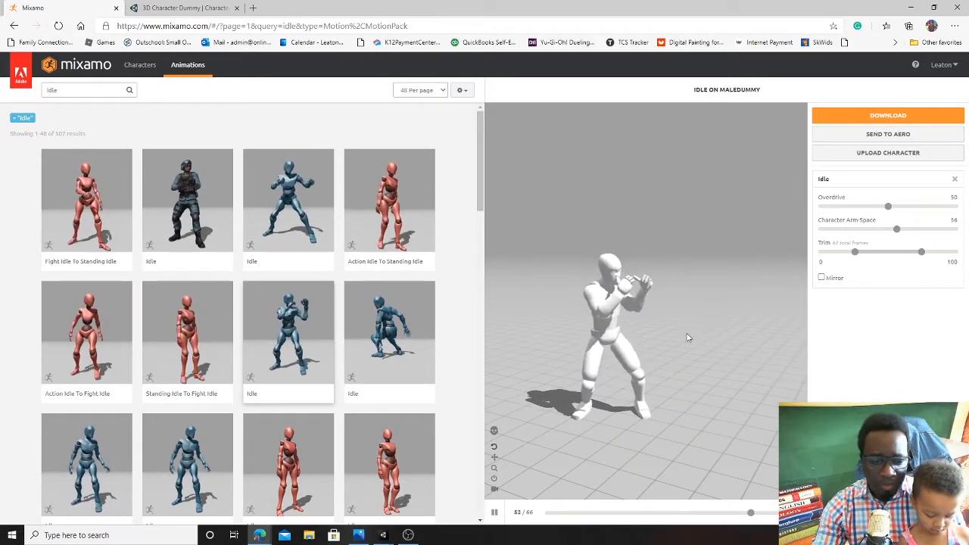
Download the Idle animation on MaleDummy in FBX(.fbx) format with skin, 30 frames per second and no keyframe reduction.
click(888, 115)
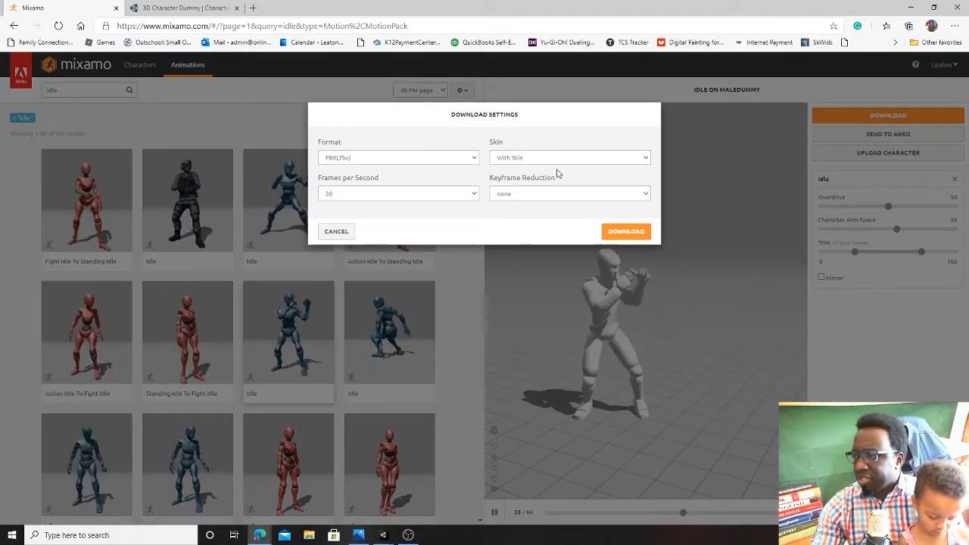
click(466, 157)
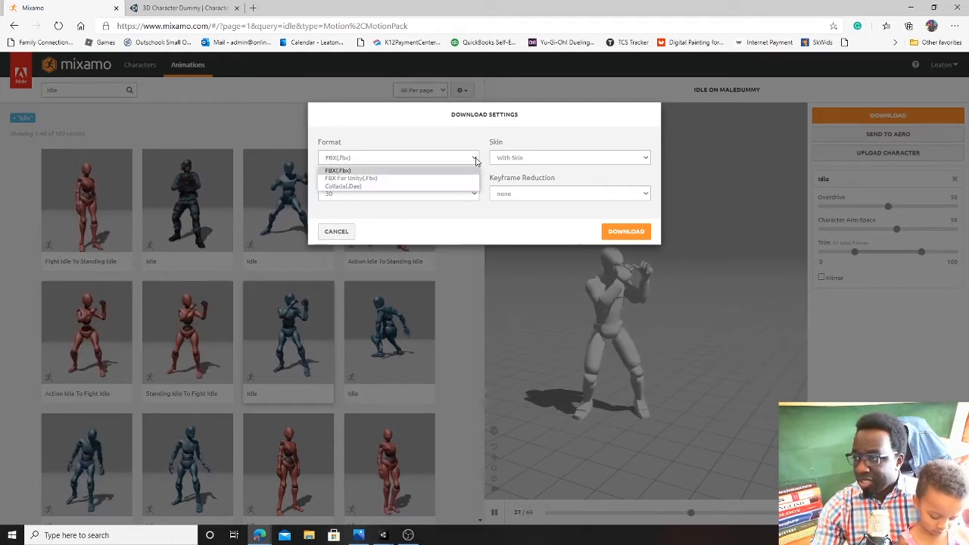
click(341, 179)
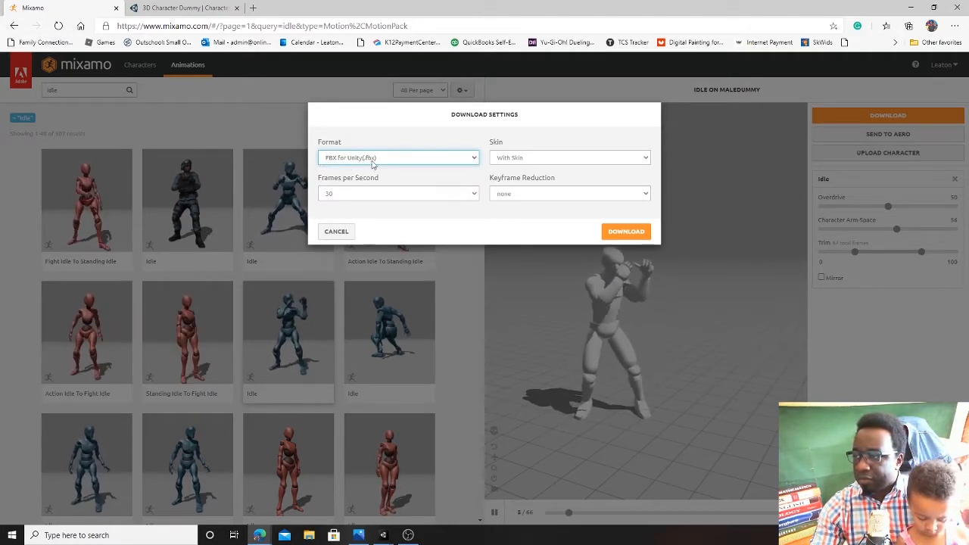
click(404, 159)
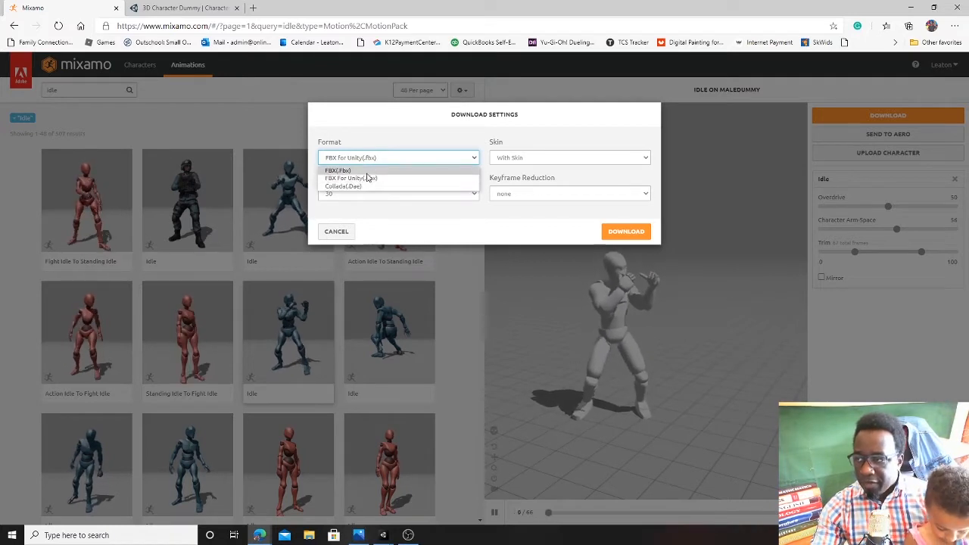
click(394, 170)
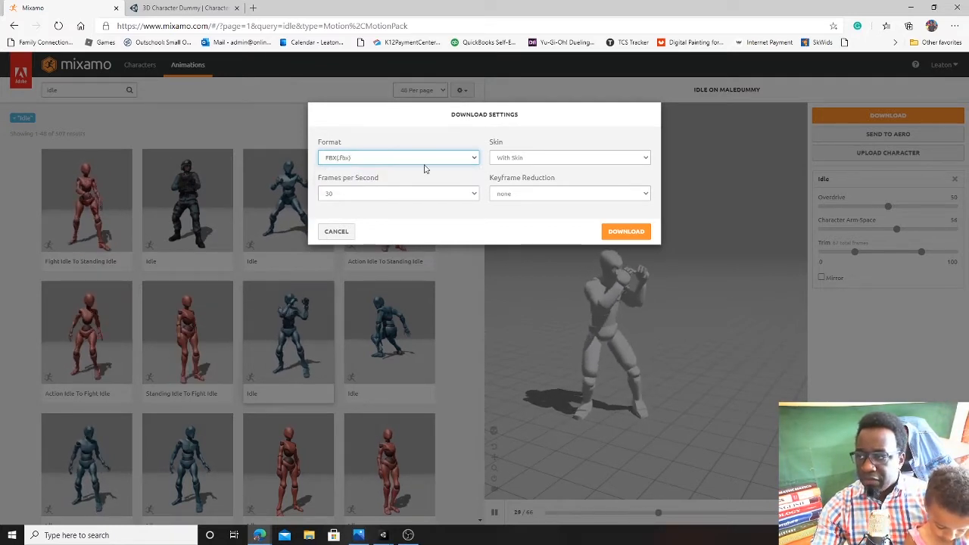
click(625, 232)
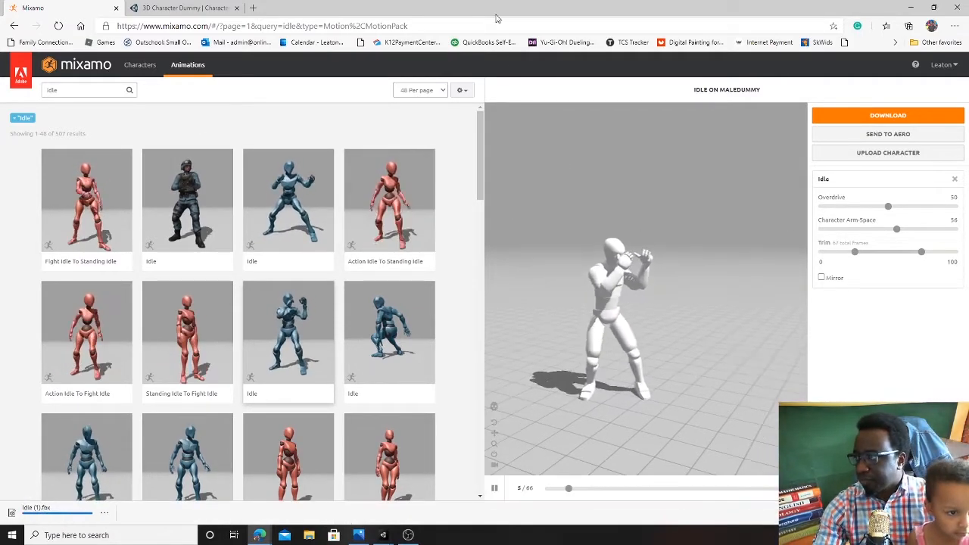
mouse_move(506, 13)
mouse_down()
mouse_move(510, 60)
mouse_move(505, 4)
mouse_up()
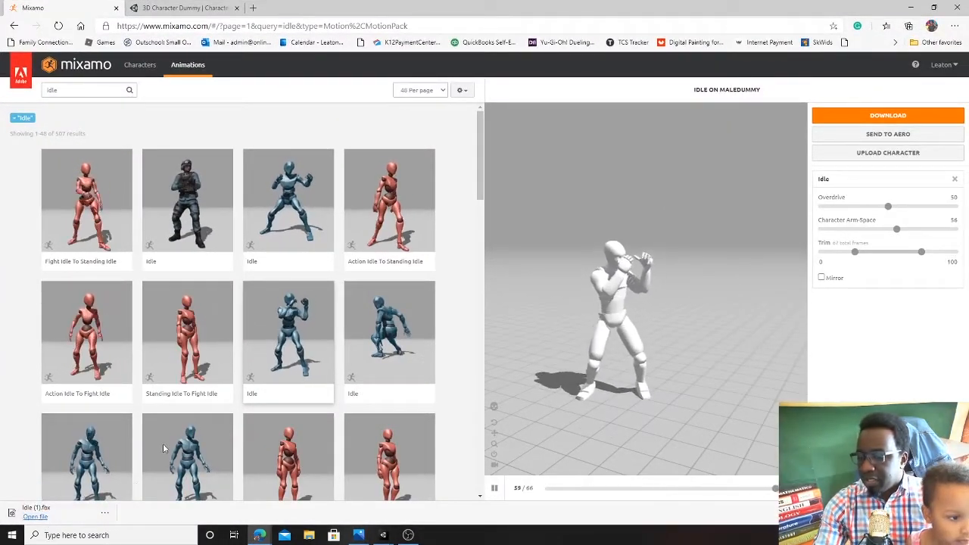
Remove the idle search filter and limit the animation library to the Combat genre.
click(74, 90)
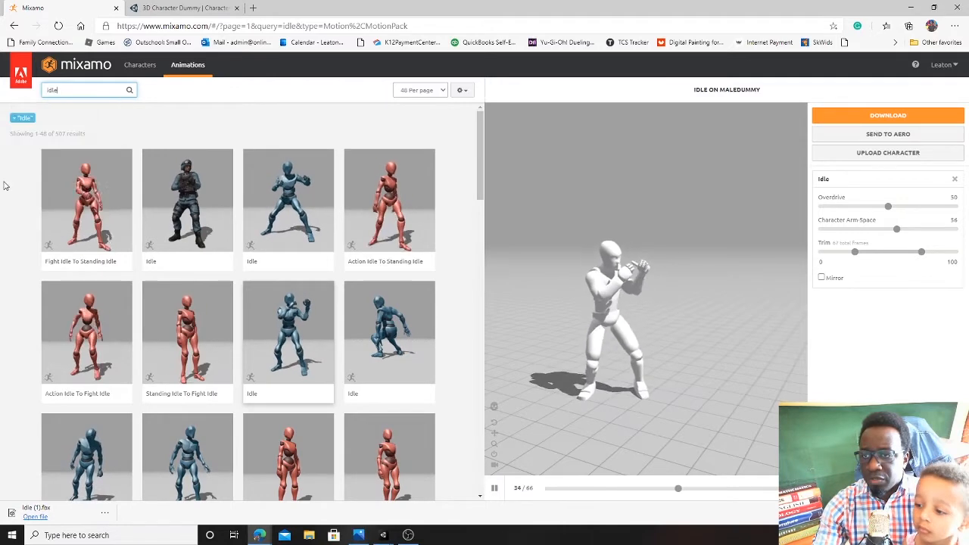
click(15, 119)
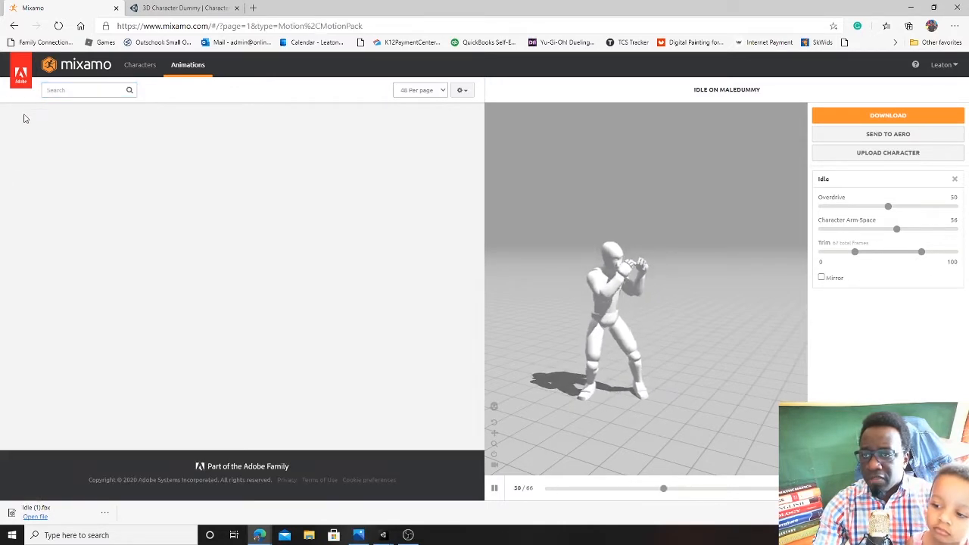
click(67, 91)
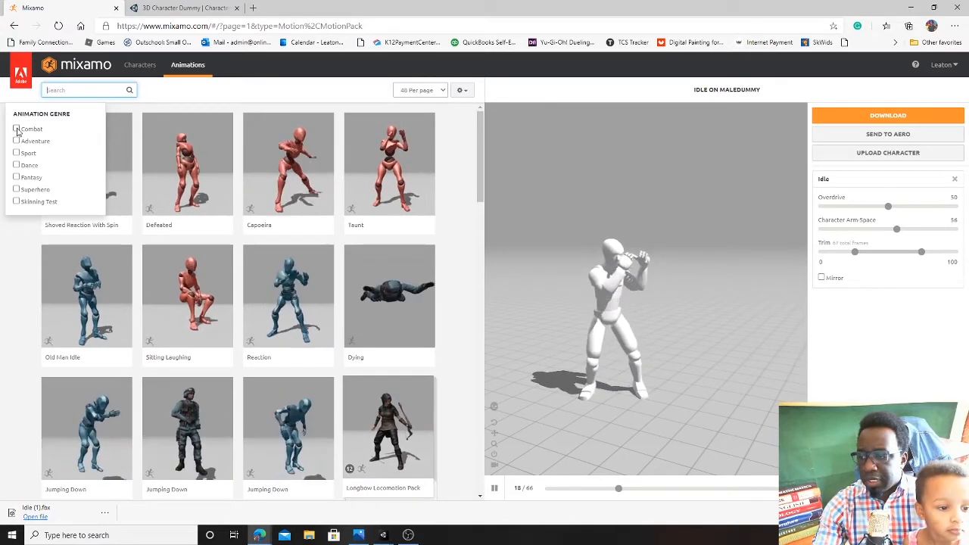
click(17, 129)
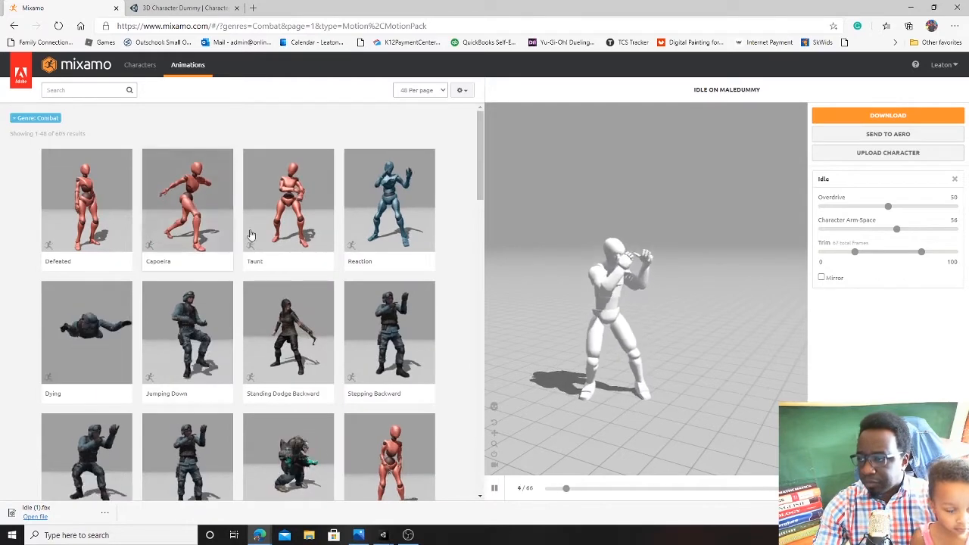
scroll(307, 314, down, 3)
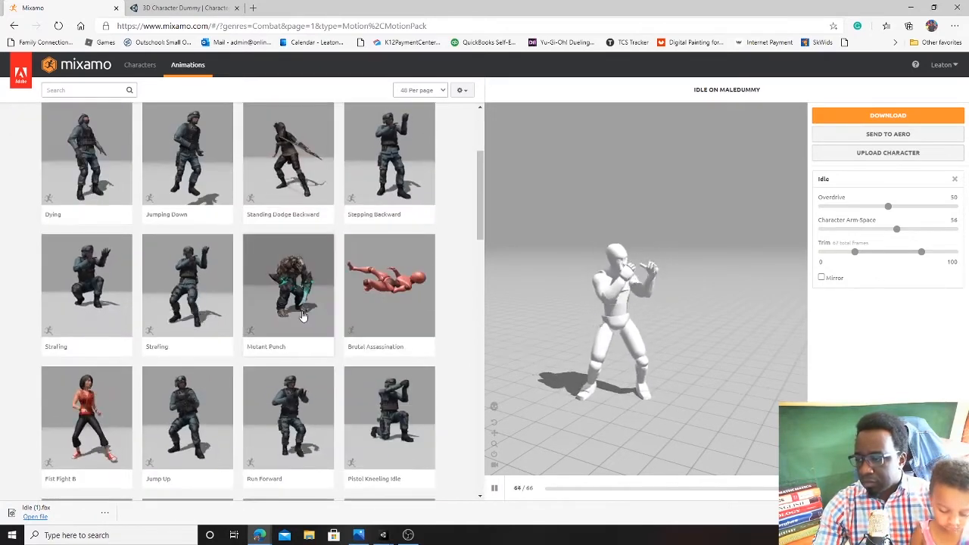
scroll(129, 217, up, 3)
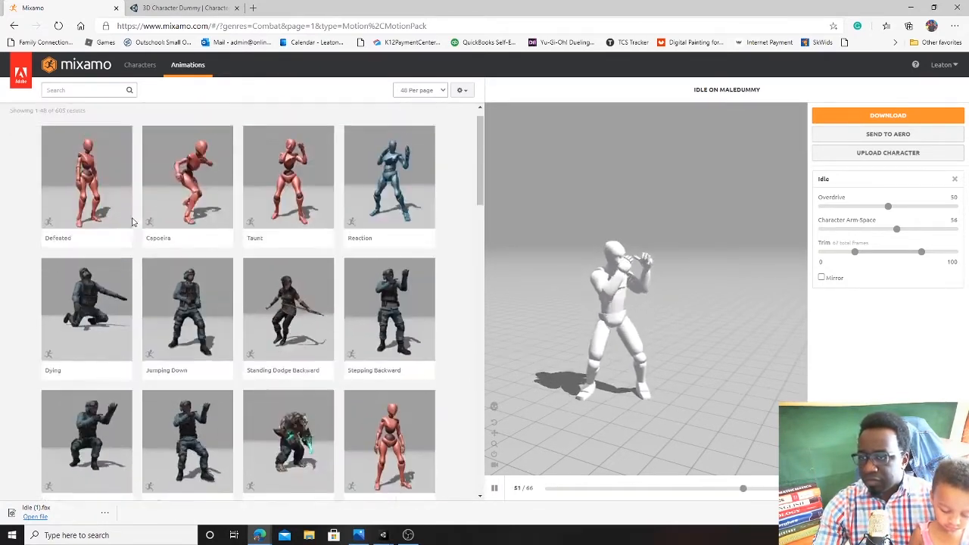
Search the Combat animations for "dying", and download the fourth Dying animation on MaleDummy as FBX(.fbx) with skin.
click(70, 89)
text(dying)
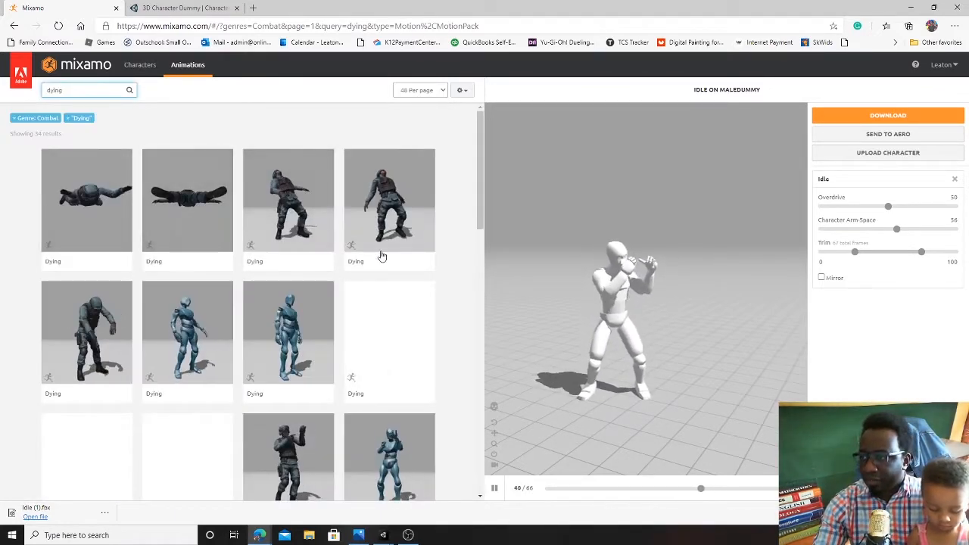
click(401, 214)
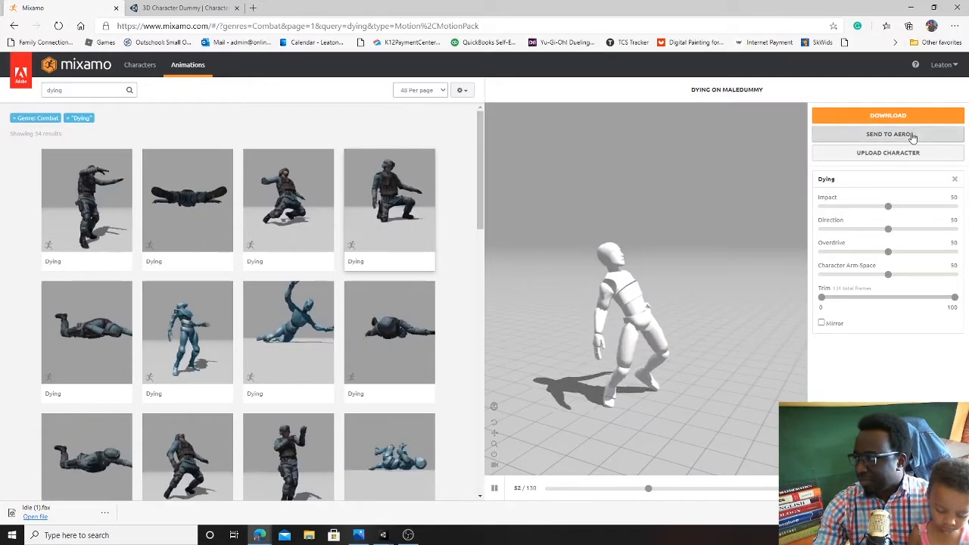
click(893, 116)
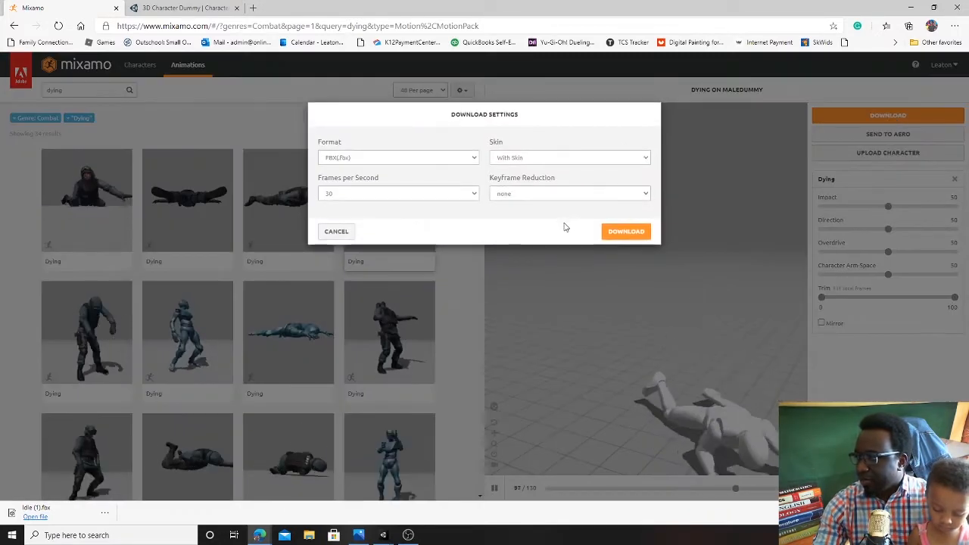
click(632, 232)
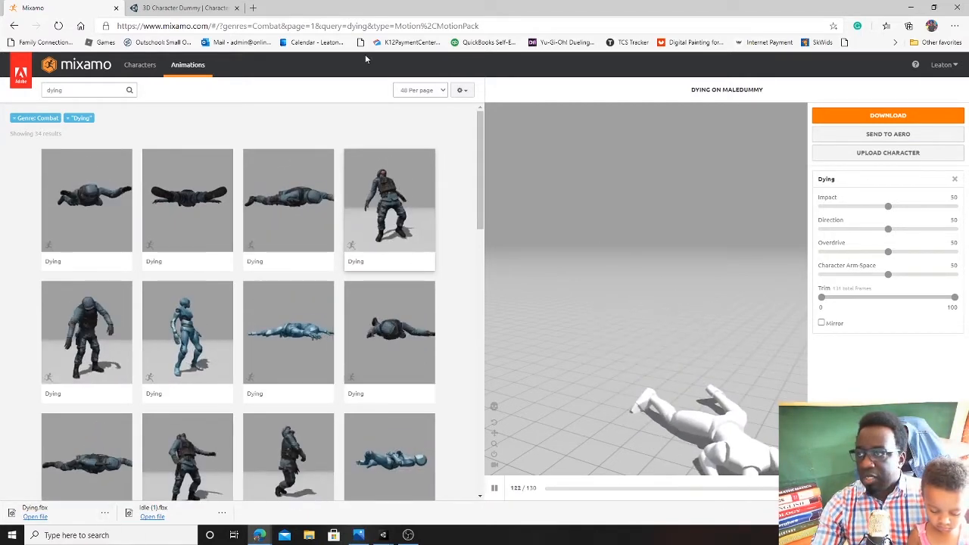
Move the browser aside to uncover Unity's Project assets and show the downloaded Dying.fbx in its folder beside them.
drag(365, 9, 649, 13)
right_click(416, 486)
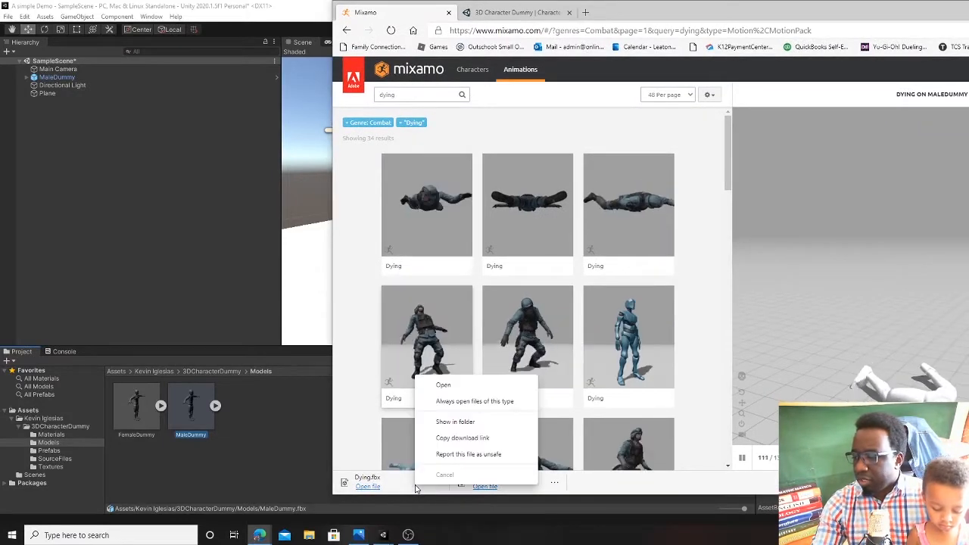
click(462, 425)
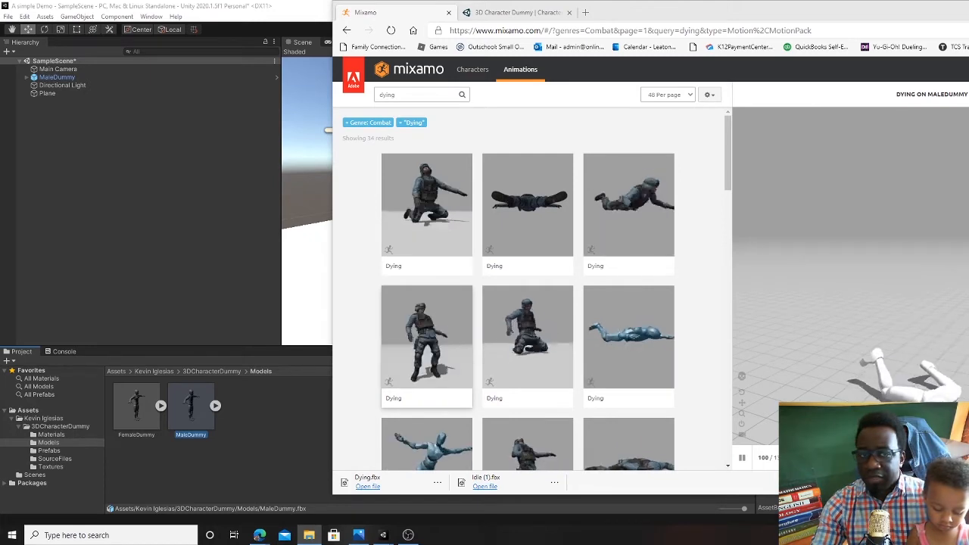
drag(0, 121, 605, 147)
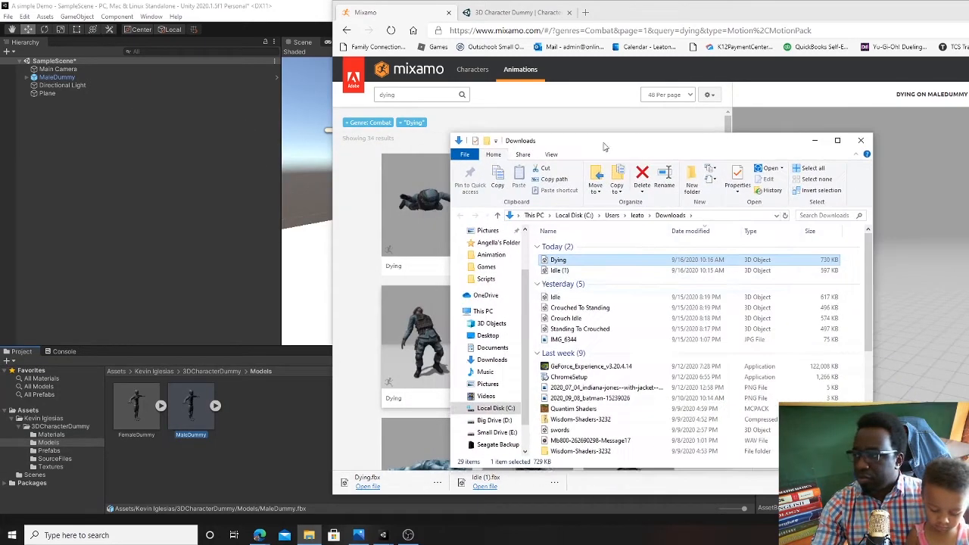
Import the downloaded Dying and Idle (1) files into the Models folder of the Unity project.
click(570, 271)
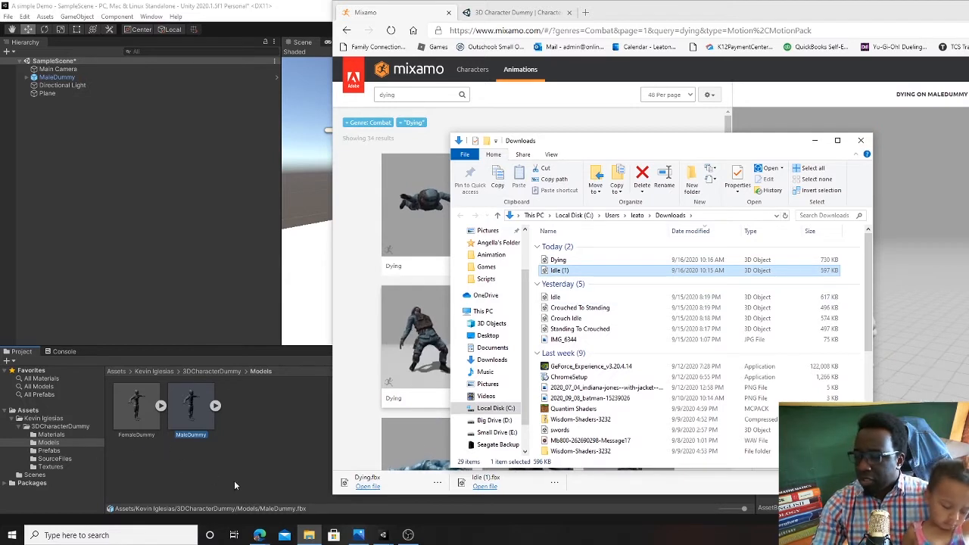
click(563, 262)
drag(233, 492, 259, 460)
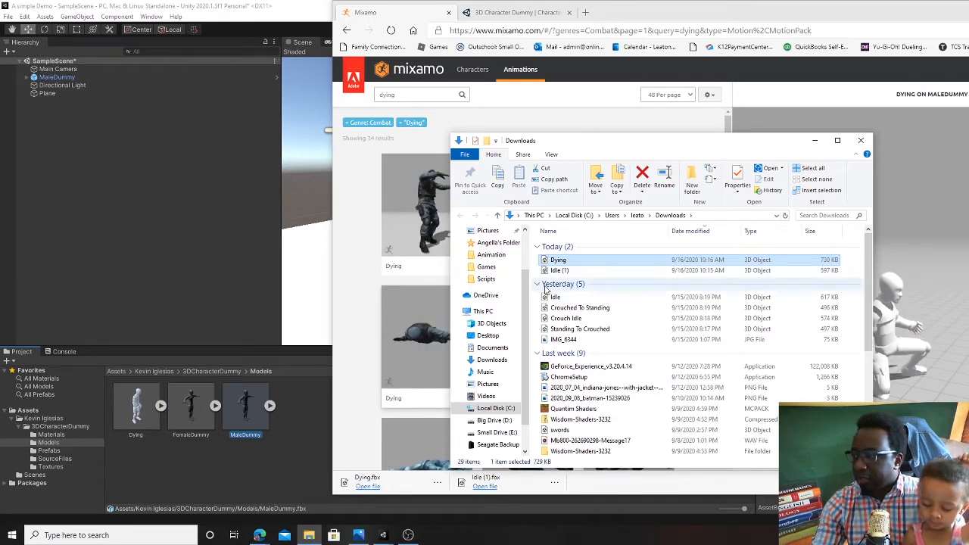
click(559, 272)
drag(558, 273, 160, 471)
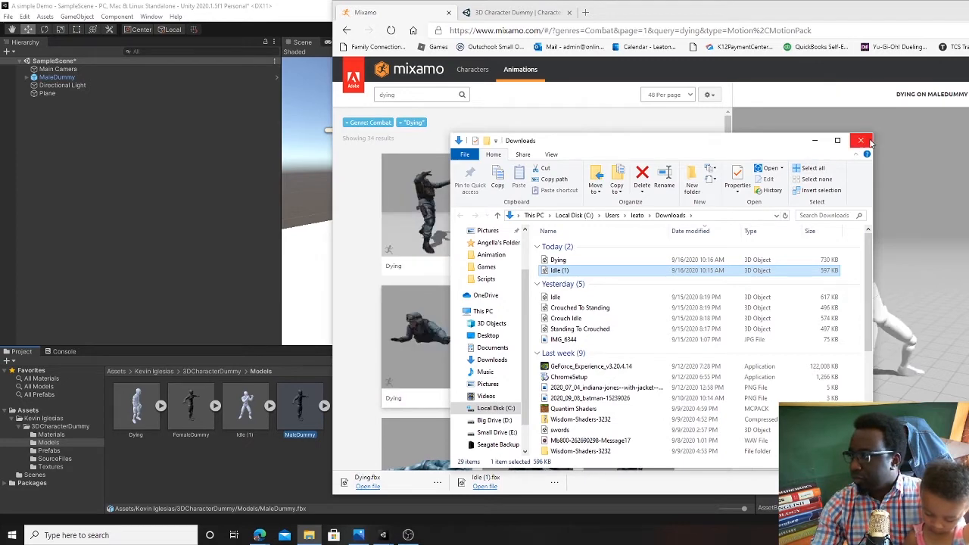
Put the Downloads and browser windows away to return to Unity, and select MaleDummy in the scene hierarchy.
click(828, 3)
drag(828, 4, 631, 30)
click(879, 22)
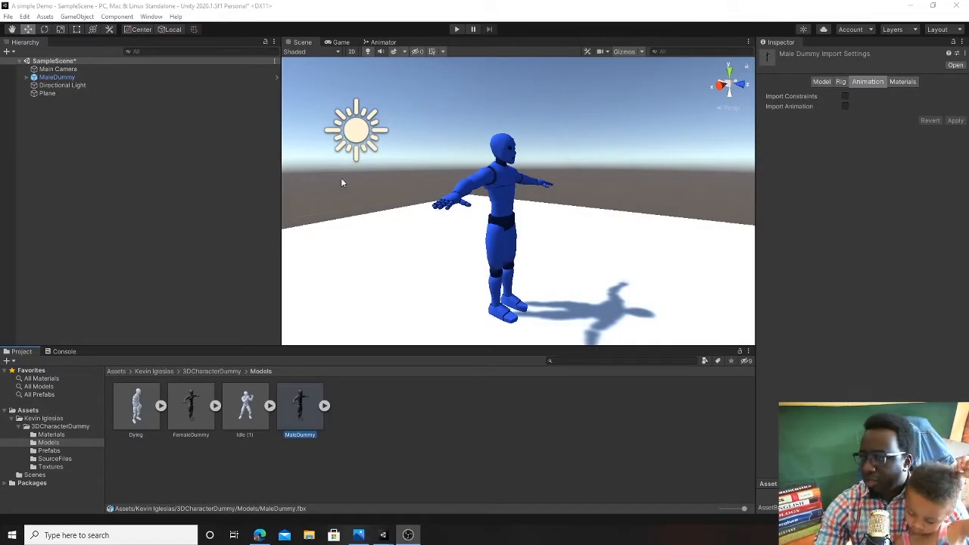
click(58, 78)
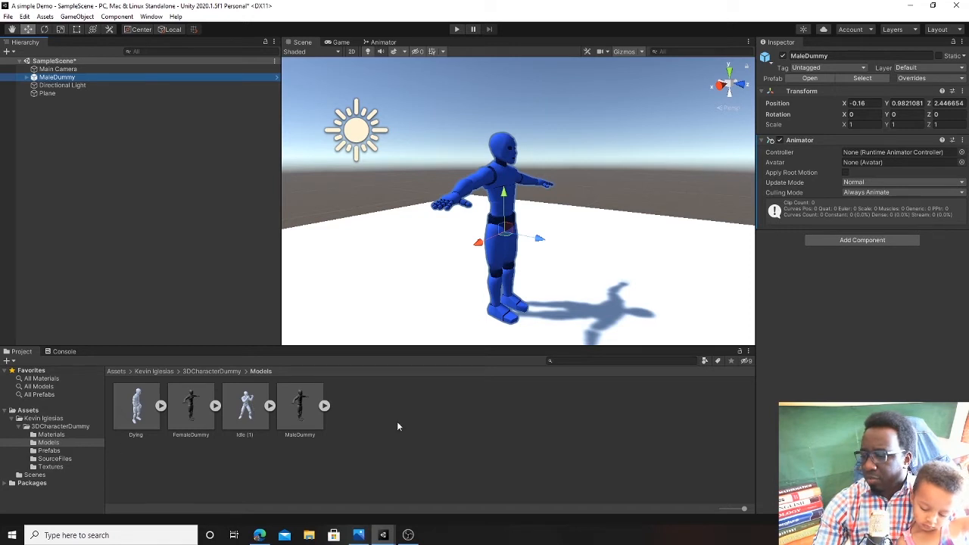
Create an Animator Controller named demo in the Models folder and assign it as the controller of MaleDummy's Animator.
right_click(423, 433)
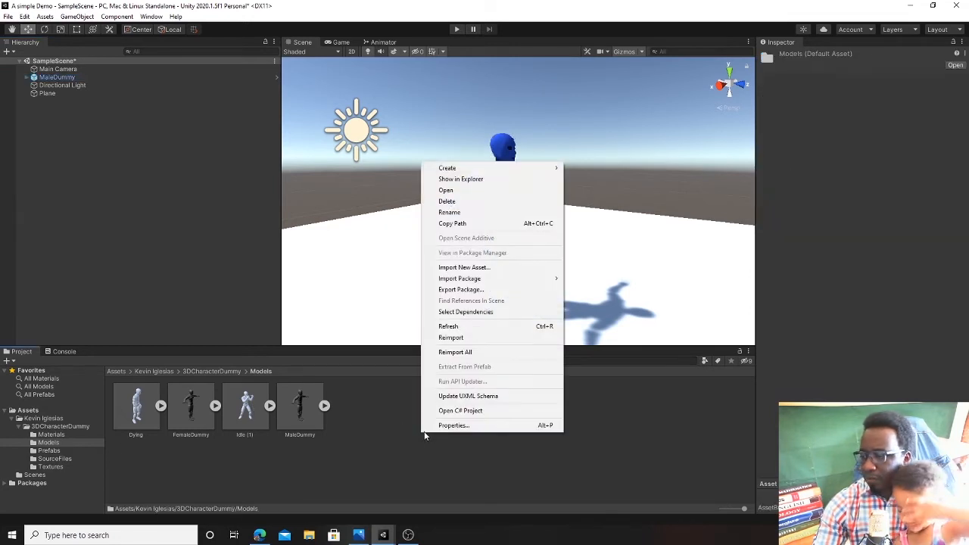
mouse_move(541, 167)
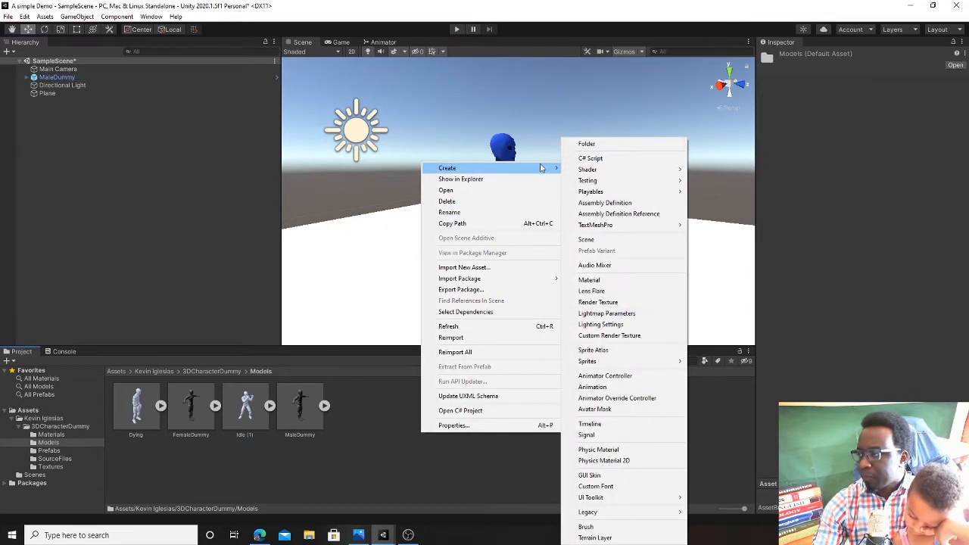
click(614, 377)
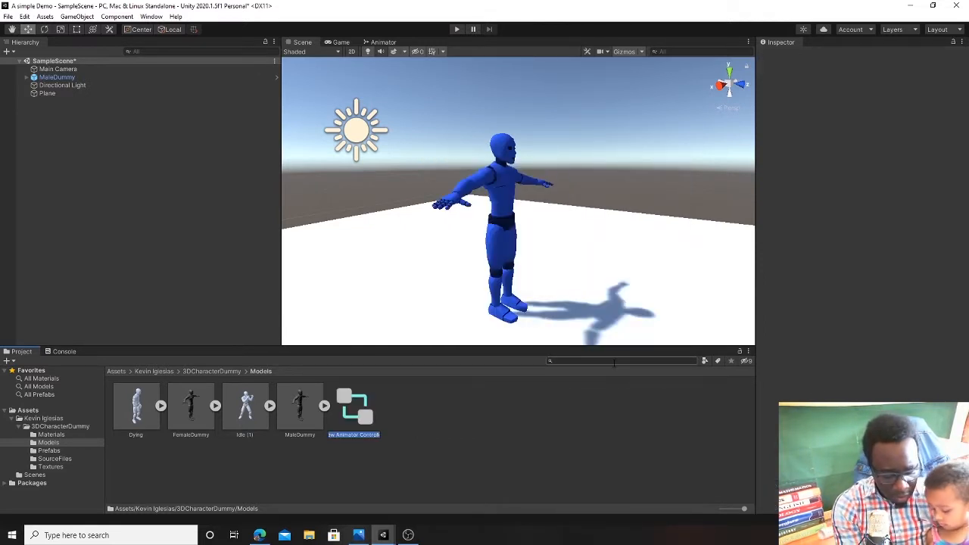
text(dem)
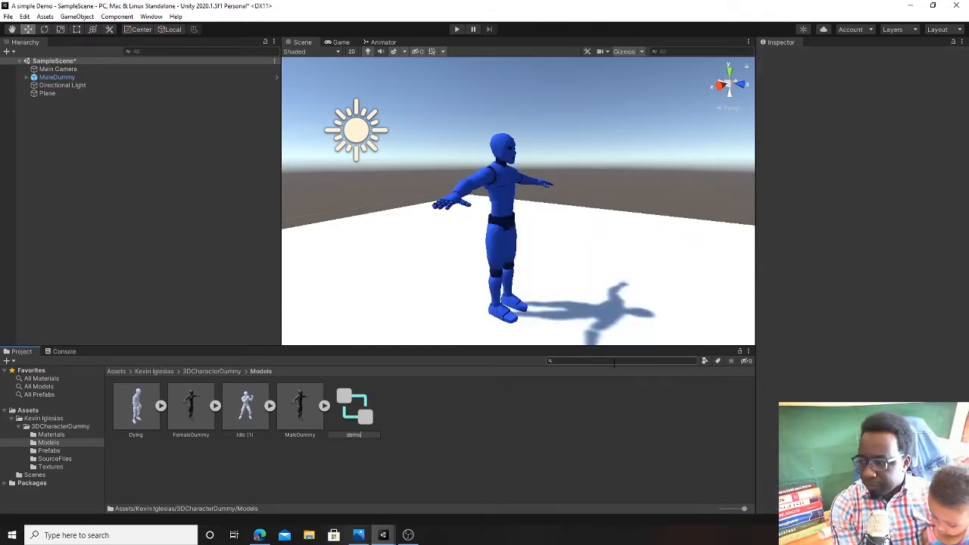
text(o)
key(Return)
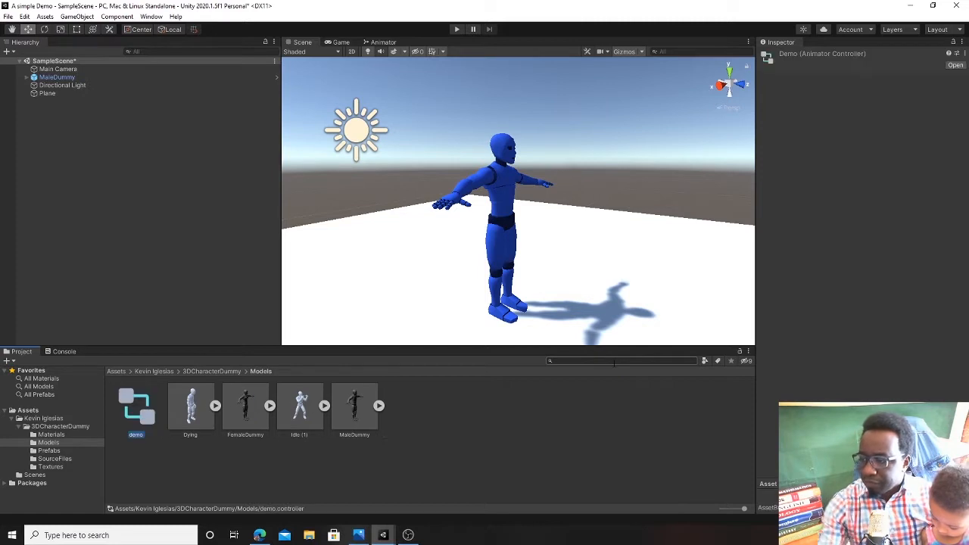
click(44, 78)
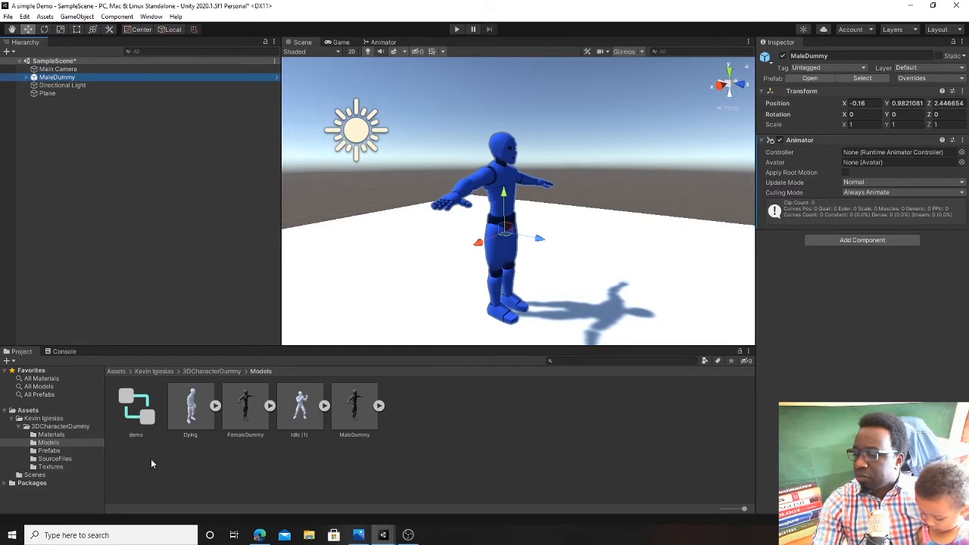
drag(139, 405, 874, 154)
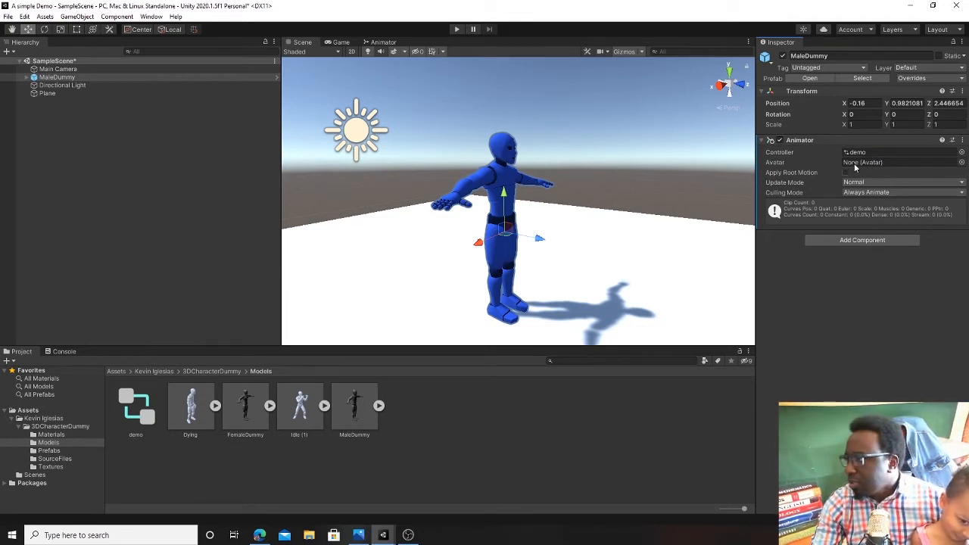
Open the demo controller's state graph, widen the graph area, and move the Exit and Entry nodes closer to Any State.
double_click(136, 407)
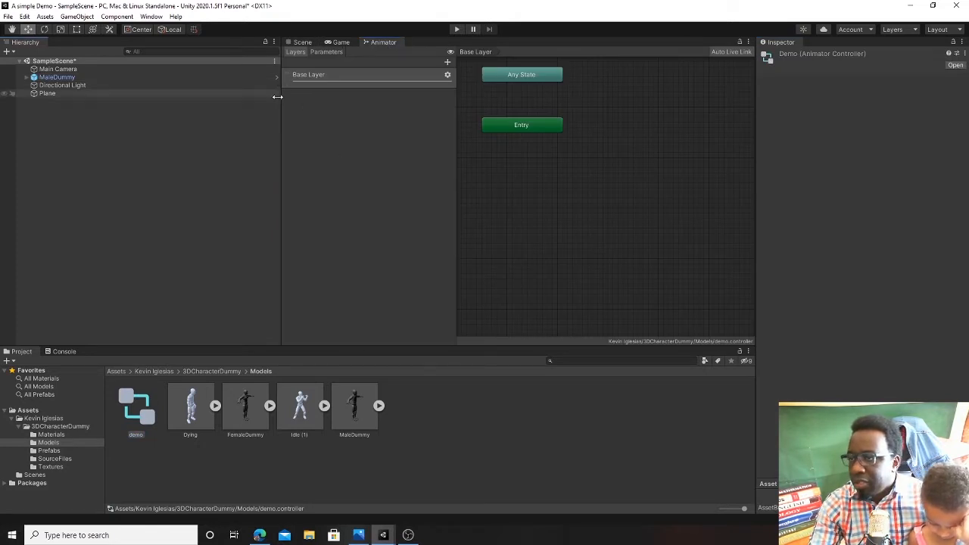
drag(281, 100, 108, 99)
drag(330, 204, 253, 206)
drag(698, 128, 573, 82)
drag(315, 120, 322, 104)
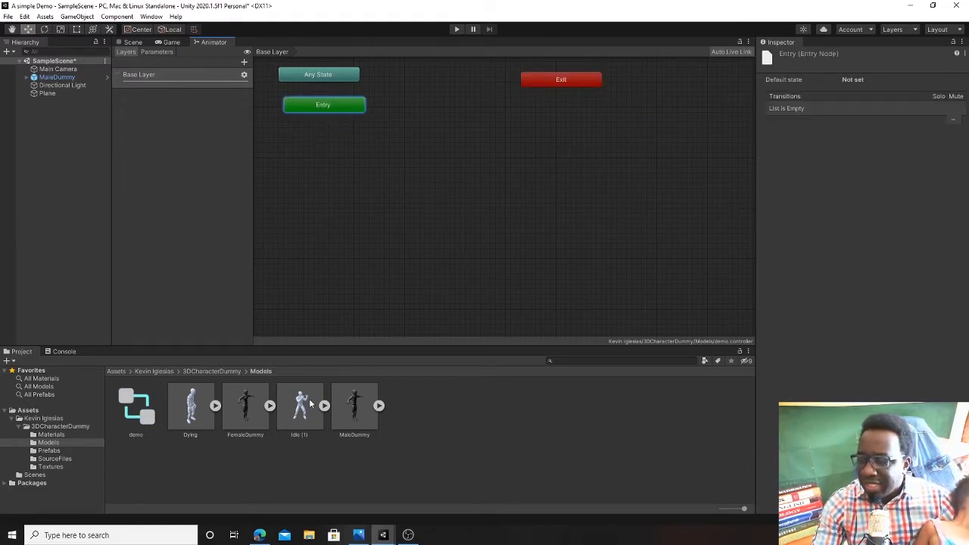
Add the Idle (1) animation to the demo controller as its first state and place it below the Entry node.
drag(303, 410, 464, 212)
drag(365, 230, 365, 231)
drag(428, 236, 352, 198)
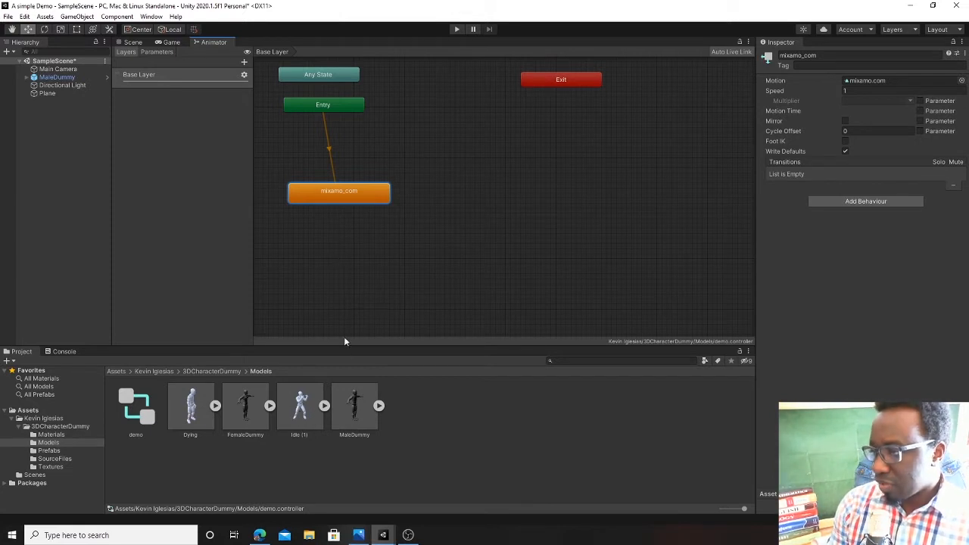
Rename the new animation state to idle and move it up closer beneath the Entry node.
click(830, 57)
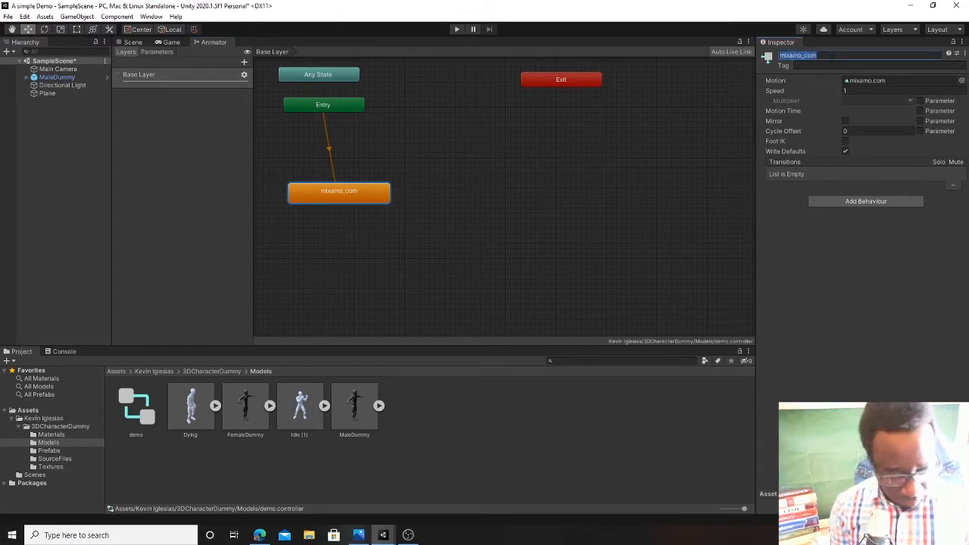
key(BackSpace)
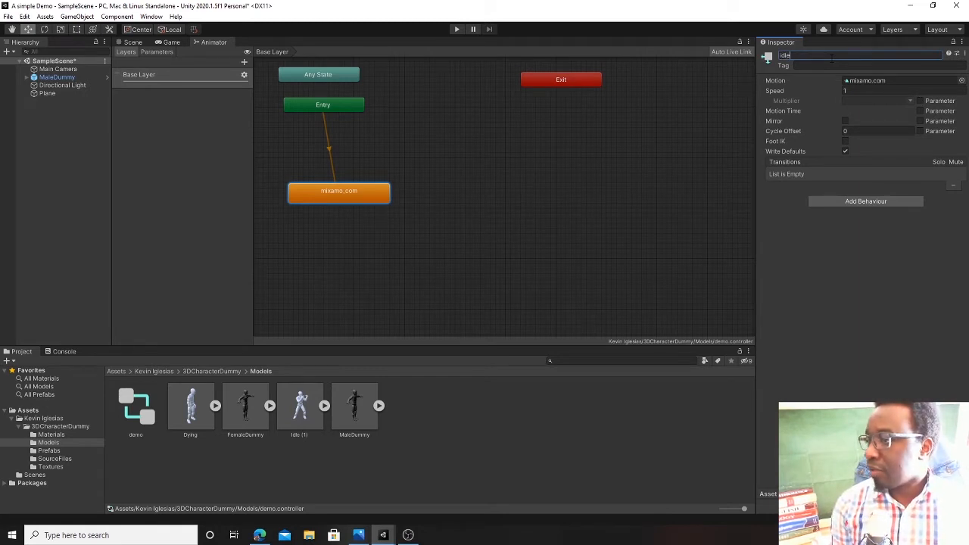
drag(357, 200, 340, 178)
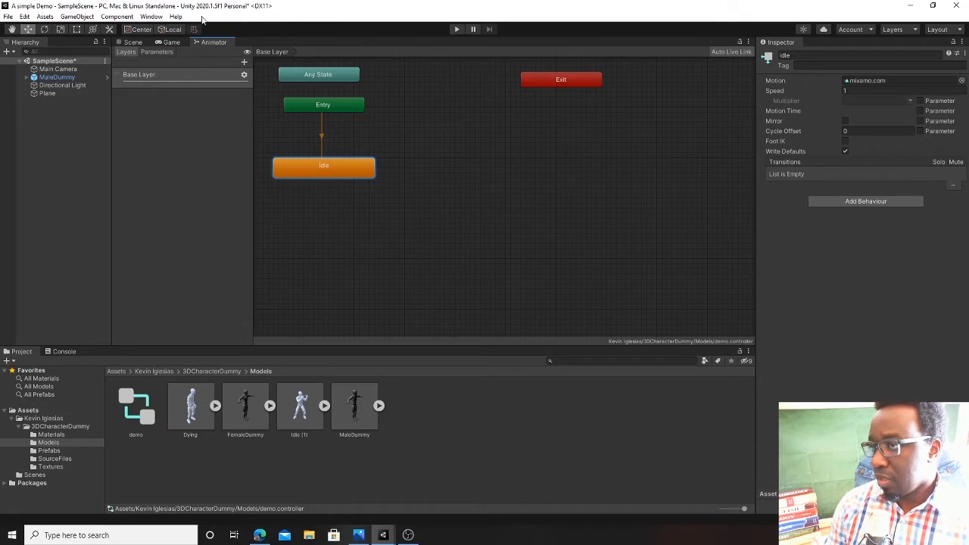
Play the scene in the Game view to preview MaleDummy's idle animation, and stop it.
click(170, 43)
click(457, 31)
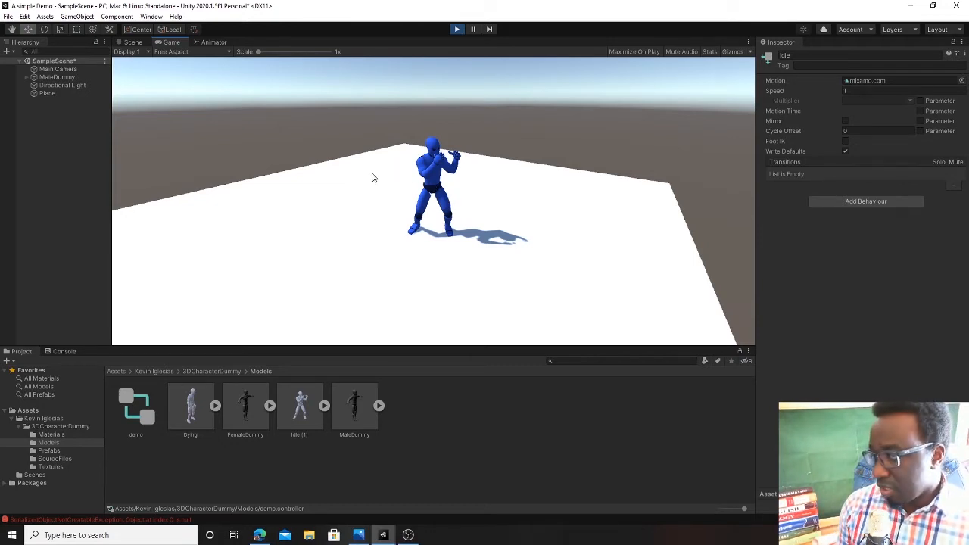
click(457, 29)
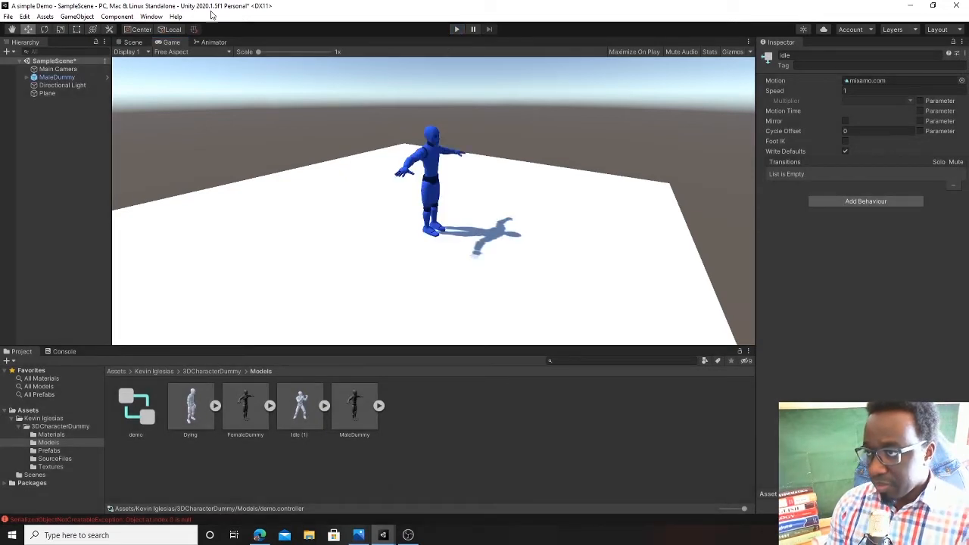
Return to the demo controller's state graph and nudge the idle state slightly closer to the Entry node.
click(213, 43)
click(412, 174)
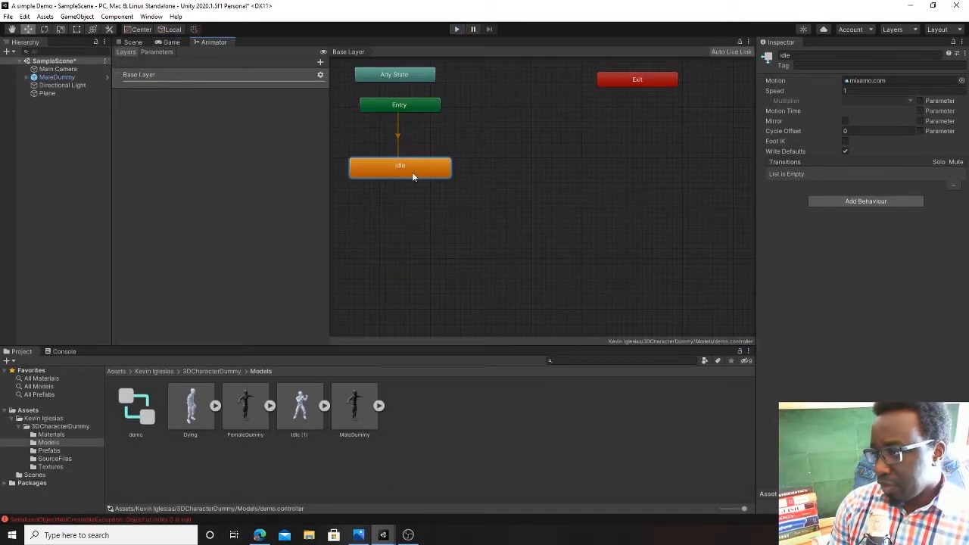
drag(402, 166, 404, 158)
Open the idle state's source clip, widen the Inspector slightly, and enable Loop Time in the Idle (1) animation import settings.
double_click(410, 160)
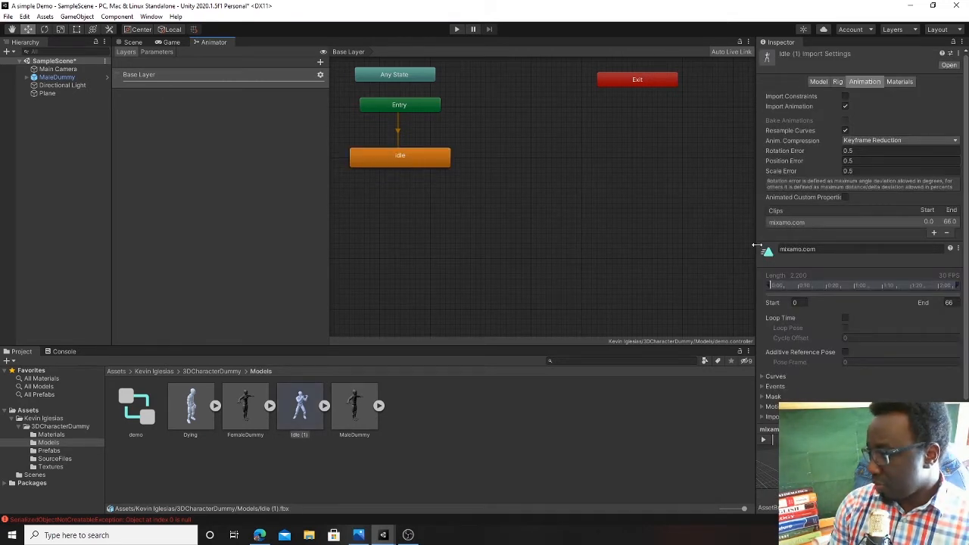
drag(757, 246, 749, 248)
scroll(857, 327, down, 1)
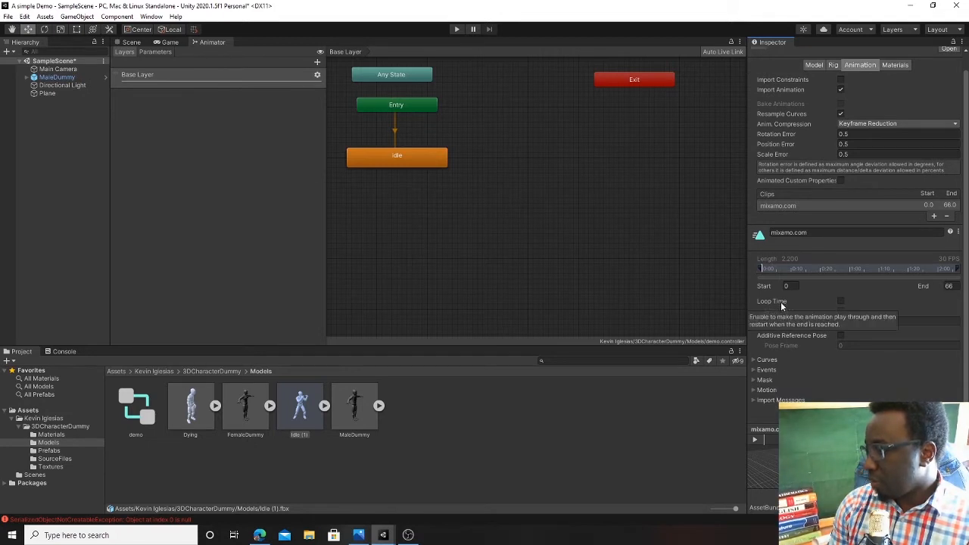
scroll(813, 309, up, 1)
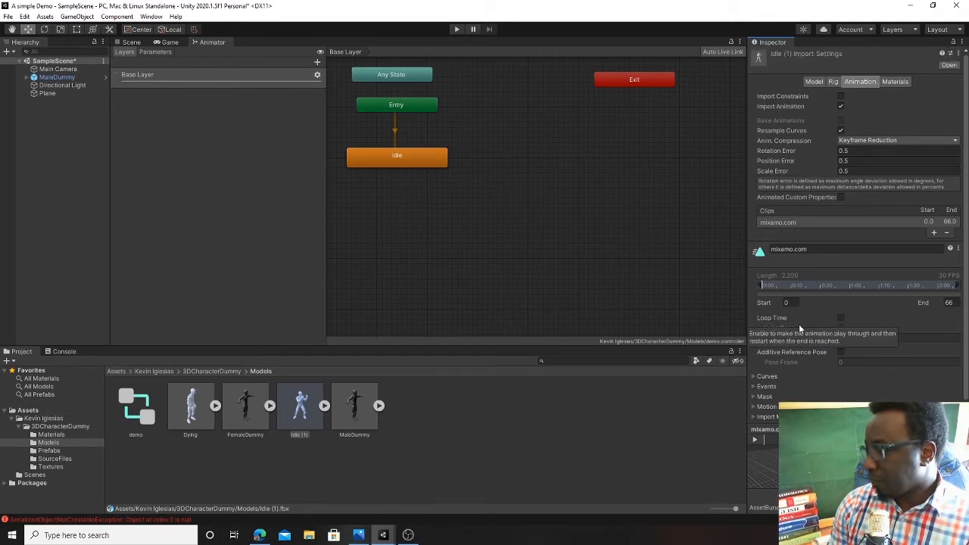
click(842, 319)
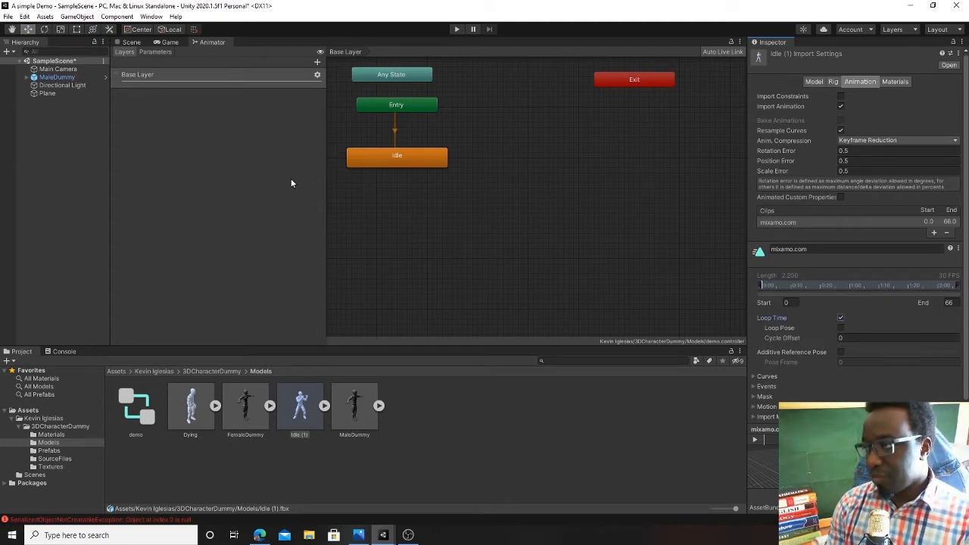
Play the scene and float the Animator window below the character to watch the idle state alongside the game.
click(167, 43)
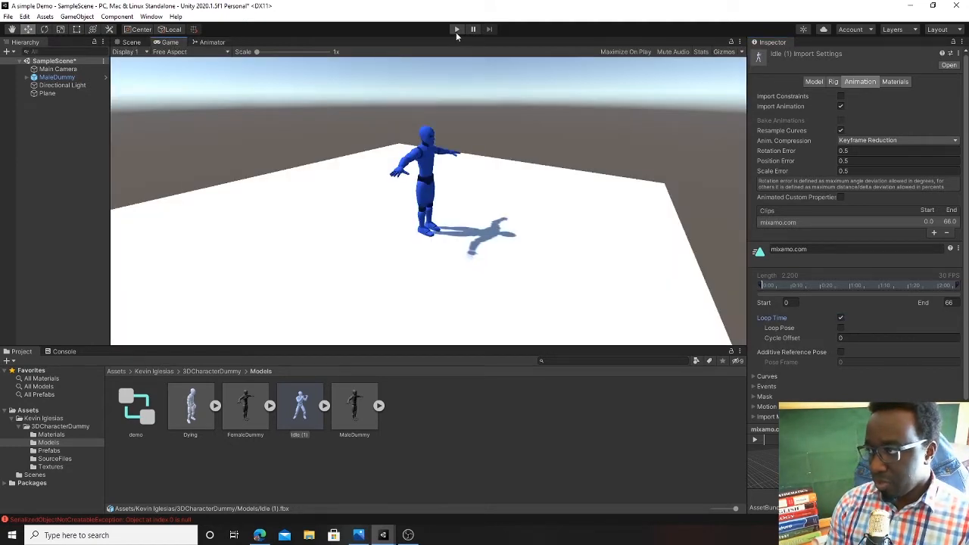
click(456, 31)
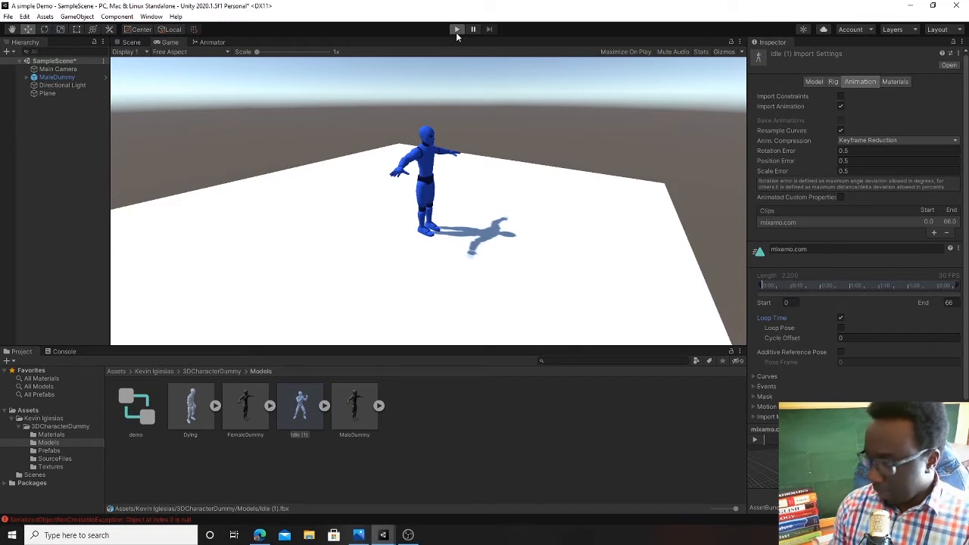
click(211, 42)
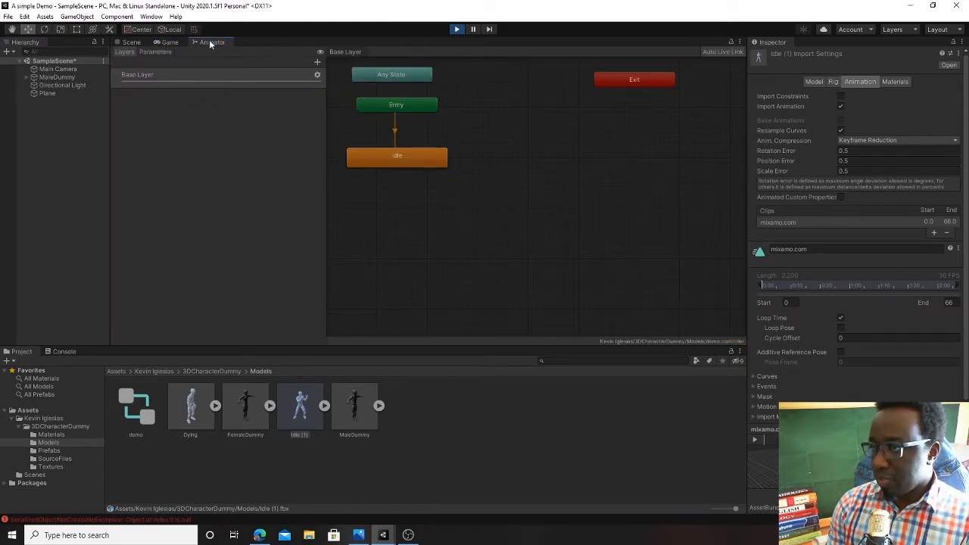
drag(211, 42, 442, 208)
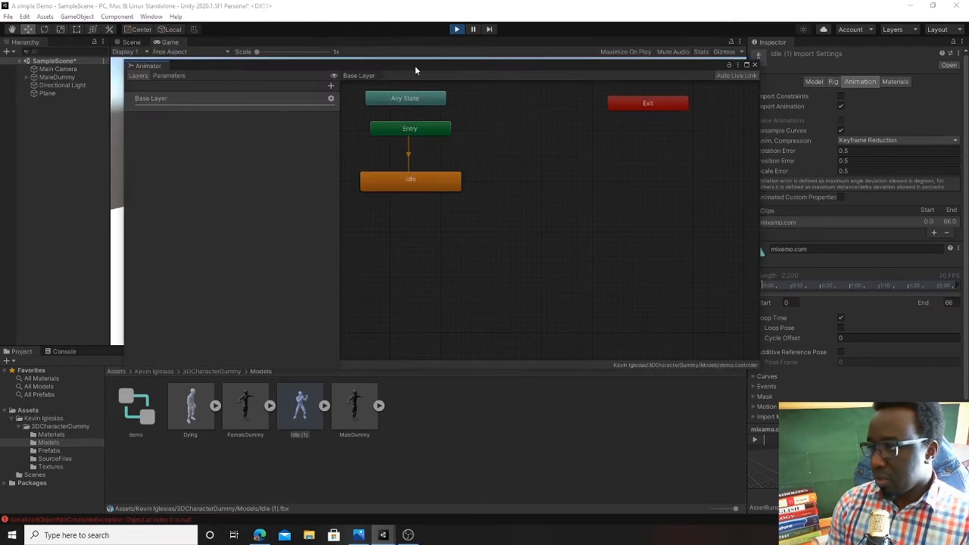
drag(405, 63, 383, 284)
click(458, 29)
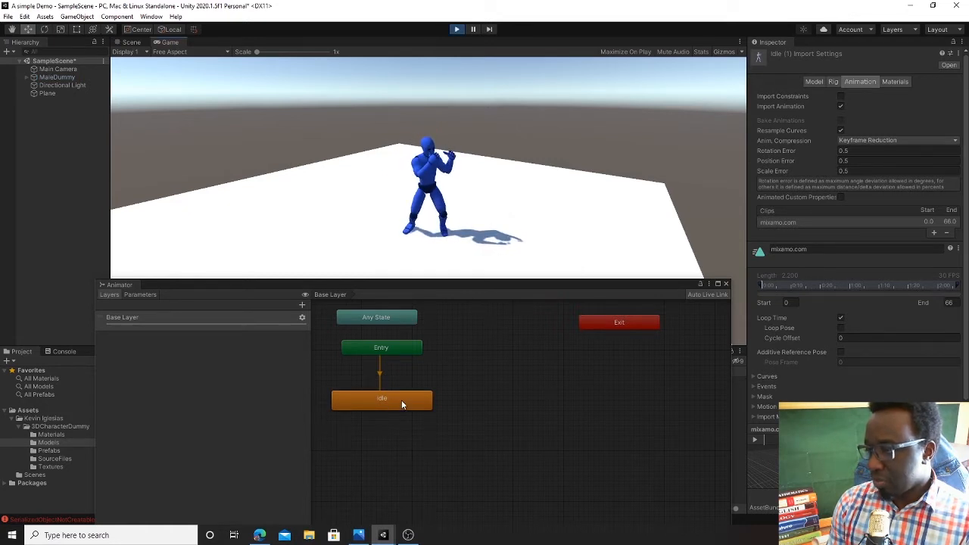
Dock the floating Animator window back beside the Game view and review the clip's Loop Time setting.
drag(435, 281, 435, 53)
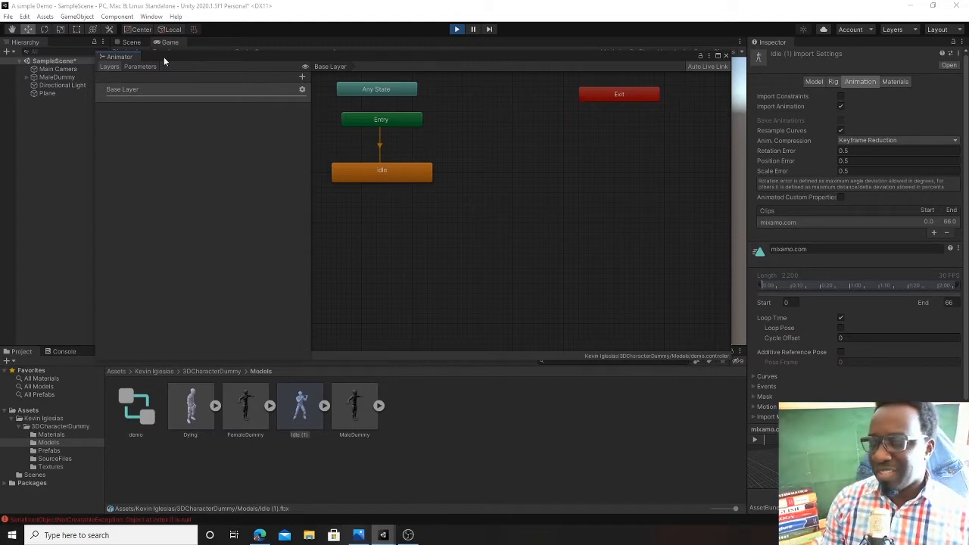
drag(163, 57, 203, 48)
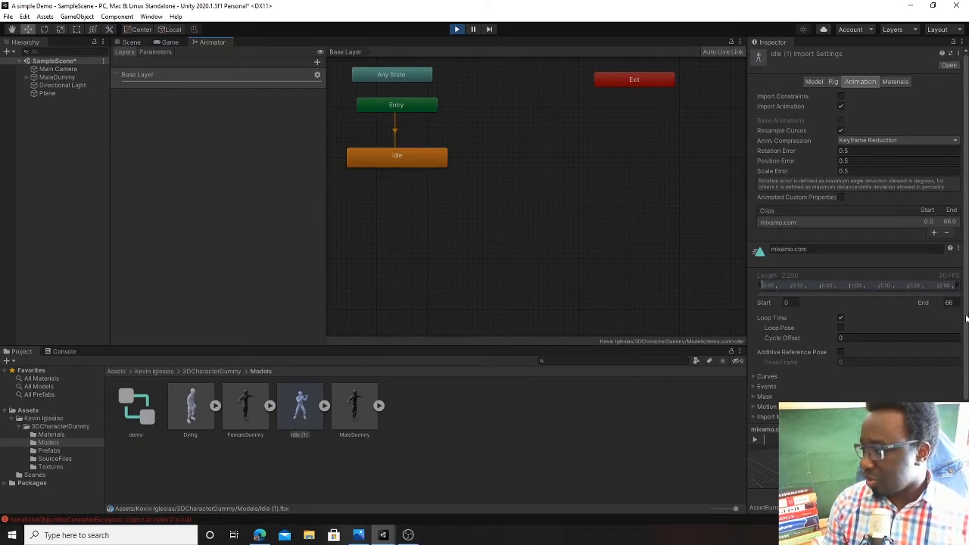
scroll(966, 319, down, 1)
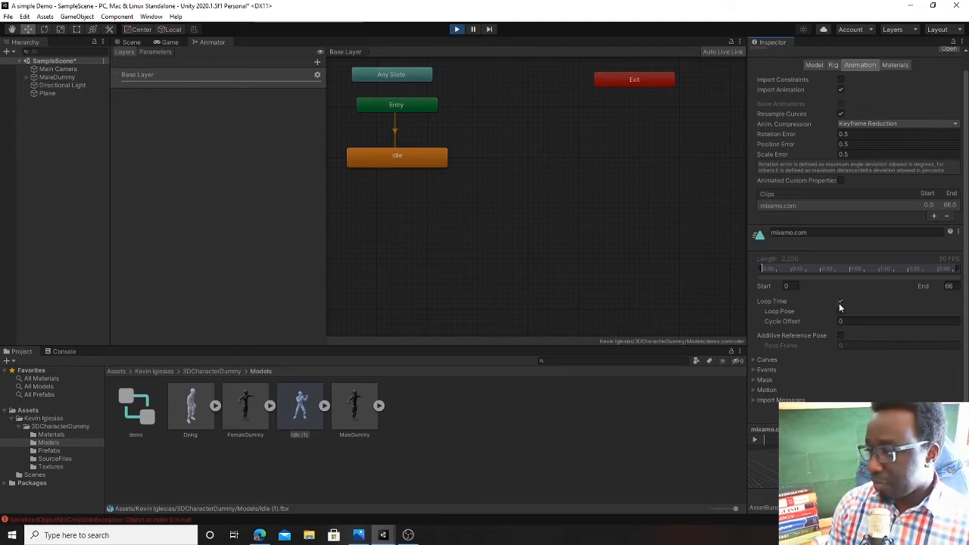
Try to save the scene while play mode is running.
click(7, 16)
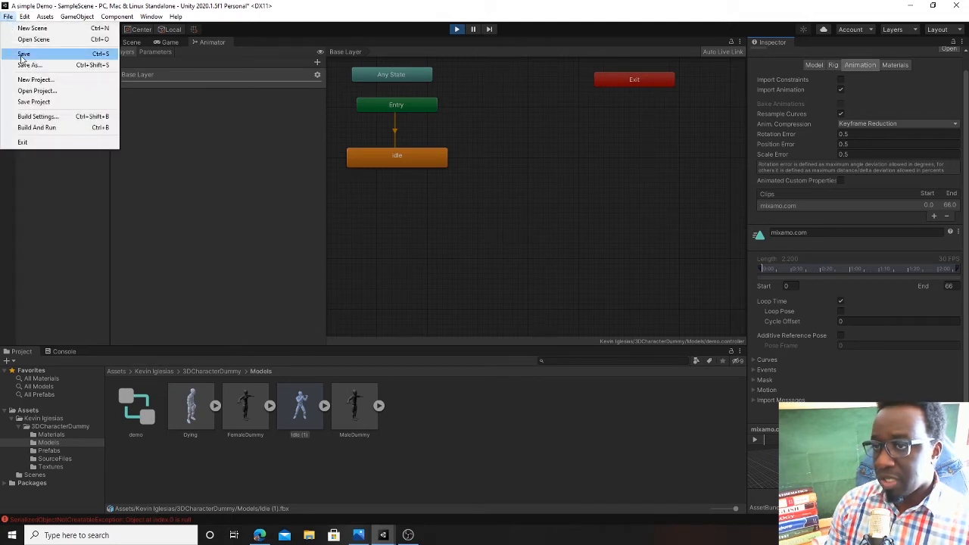
click(23, 56)
click(6, 16)
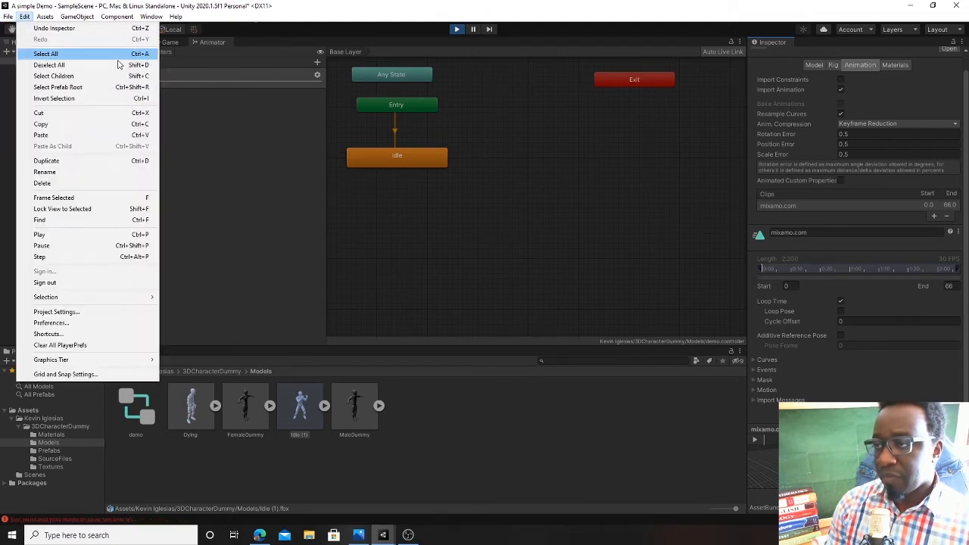
Exit play mode and save both the scene and the project.
click(458, 30)
click(7, 17)
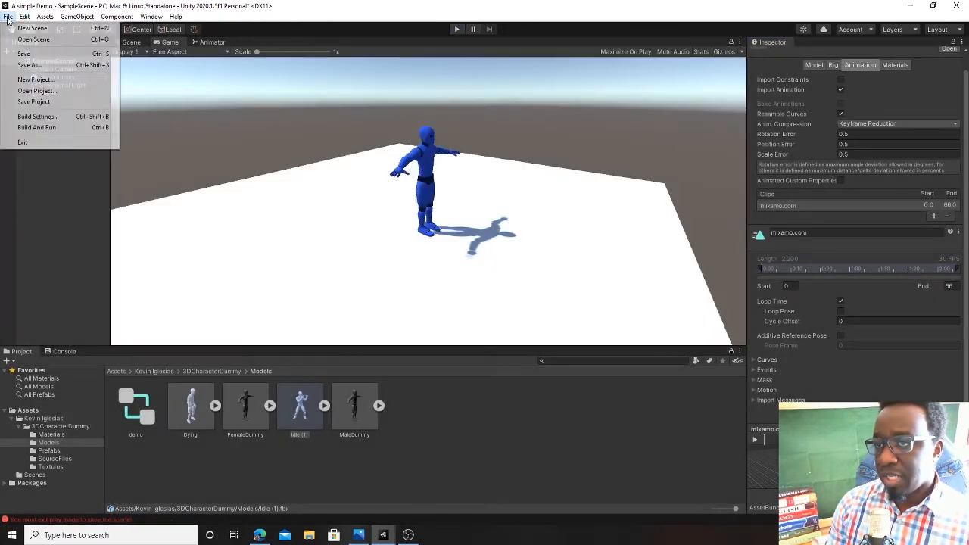
click(23, 56)
click(8, 17)
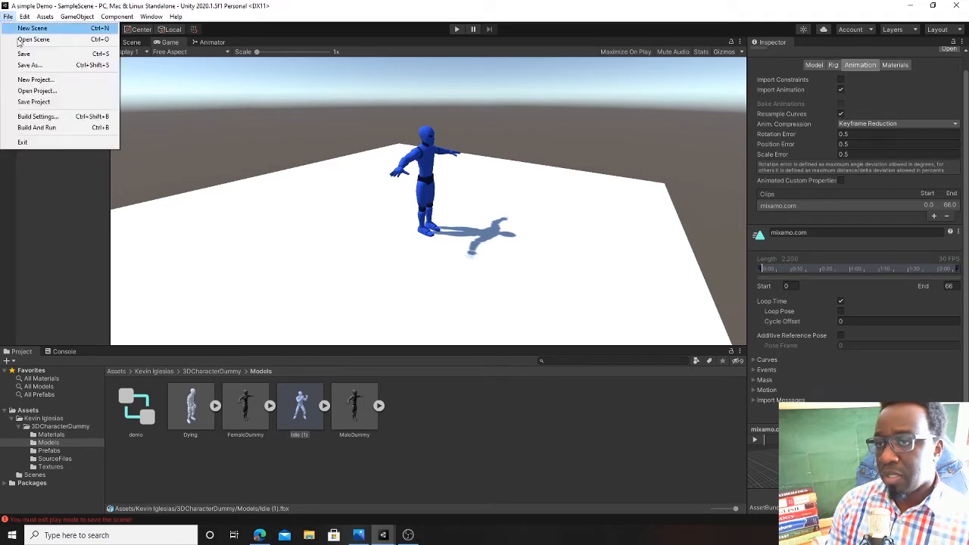
click(34, 98)
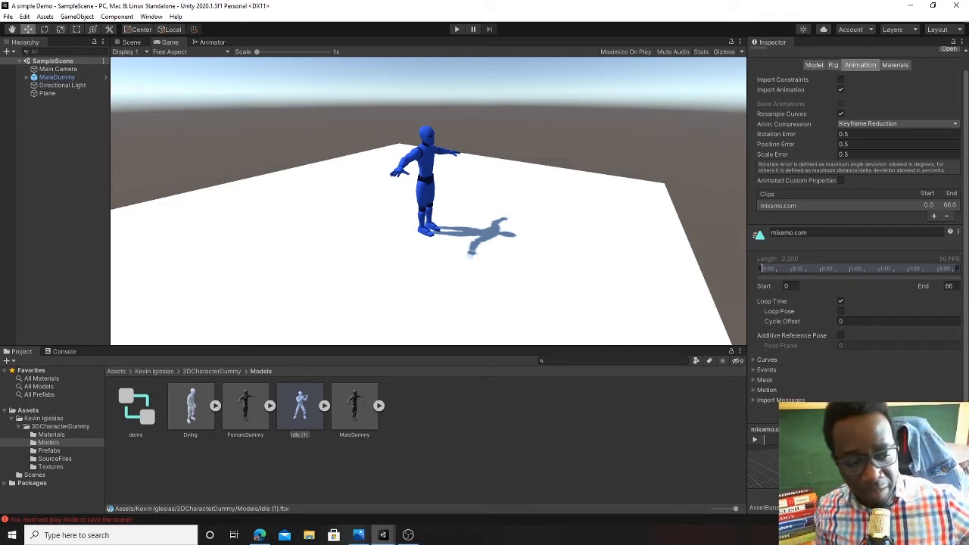
Switch Loop Time off and back on for the Idle (1) clip, leaving it enabled.
click(840, 302)
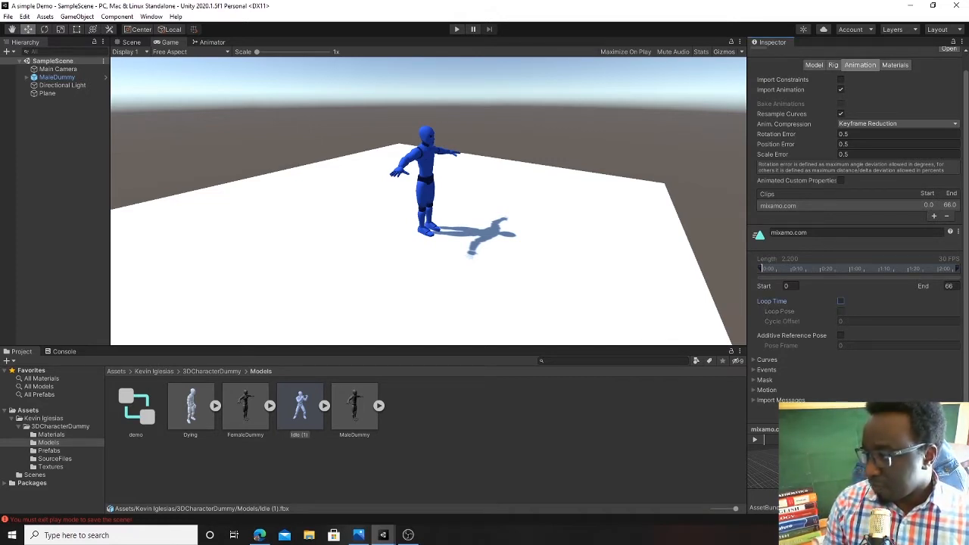
click(739, 409)
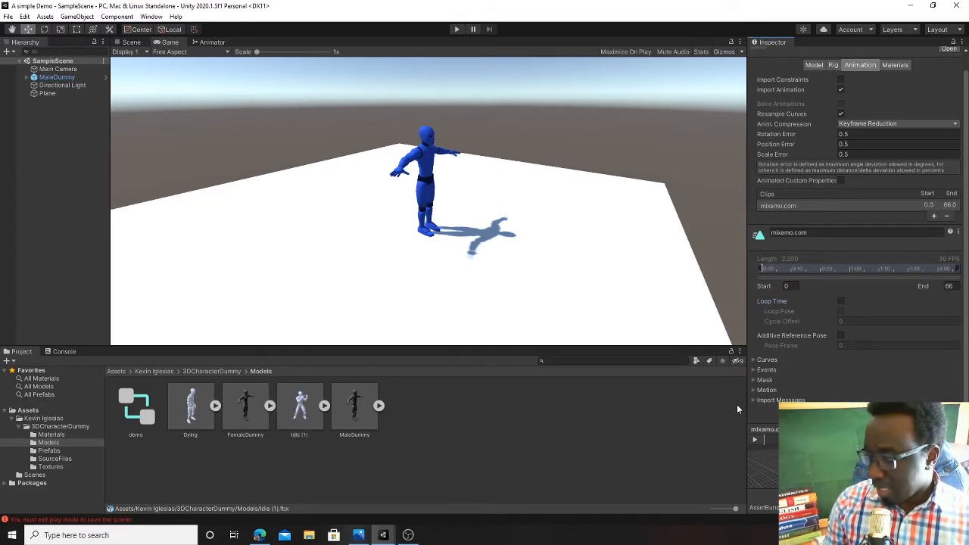
click(840, 301)
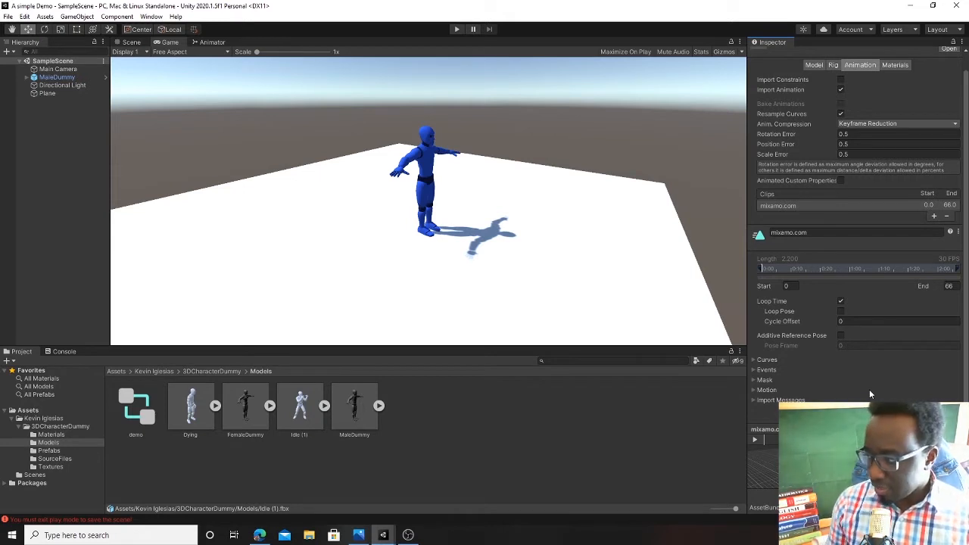
click(841, 302)
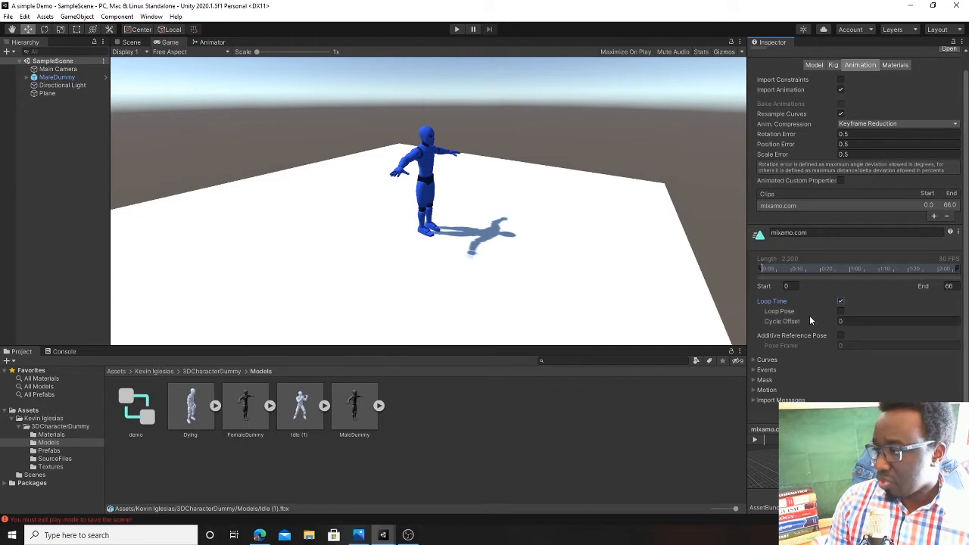
click(841, 302)
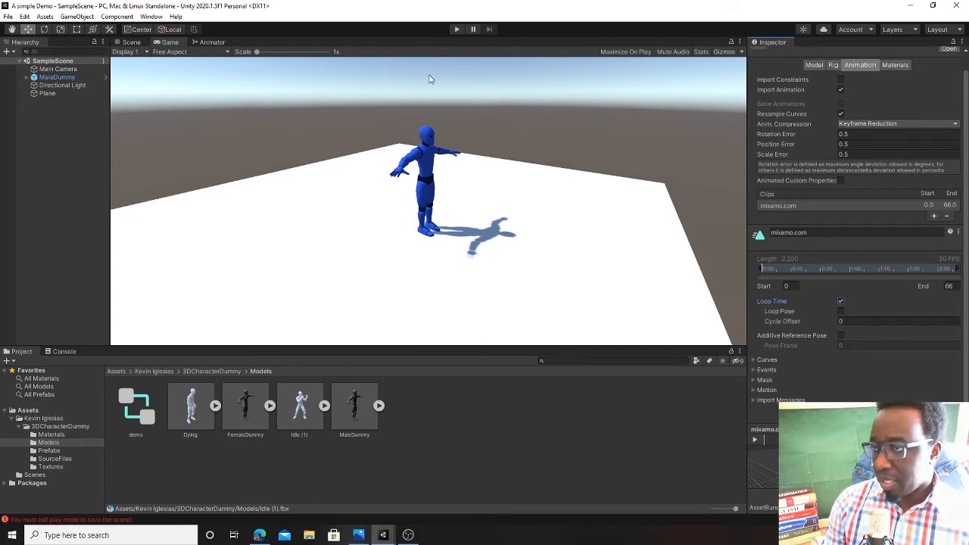
Play the scene and float the Animator window below the character, resized to show the whole Entry-to-idle graph.
click(452, 30)
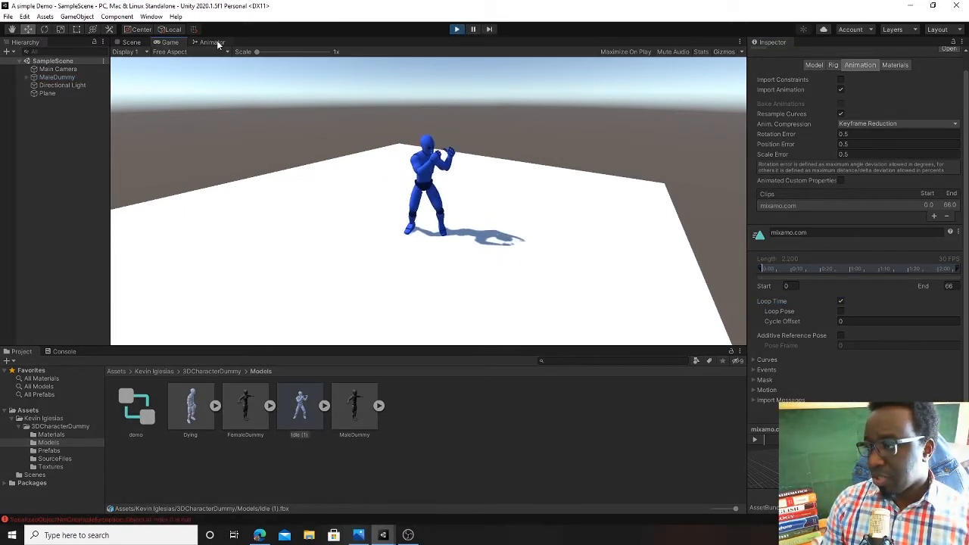
click(206, 43)
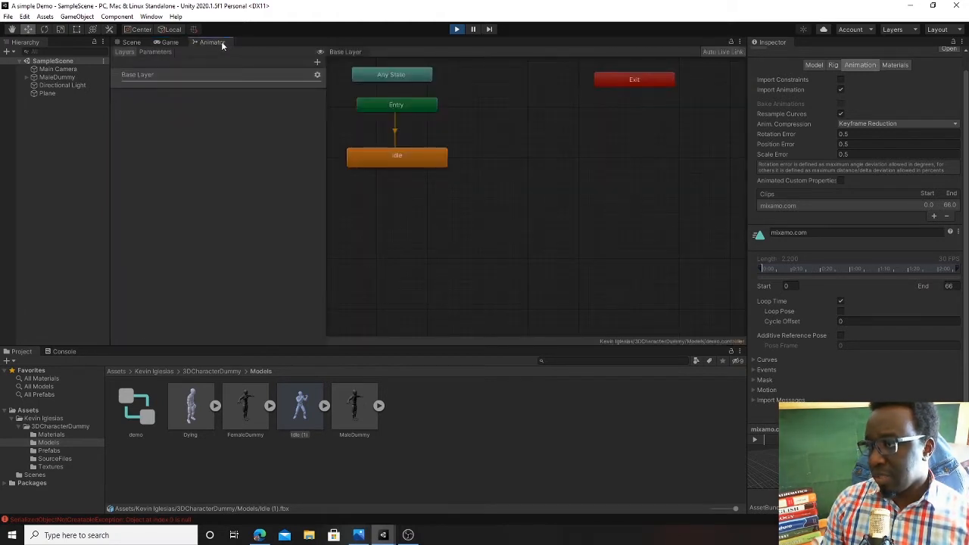
drag(221, 41, 322, 332)
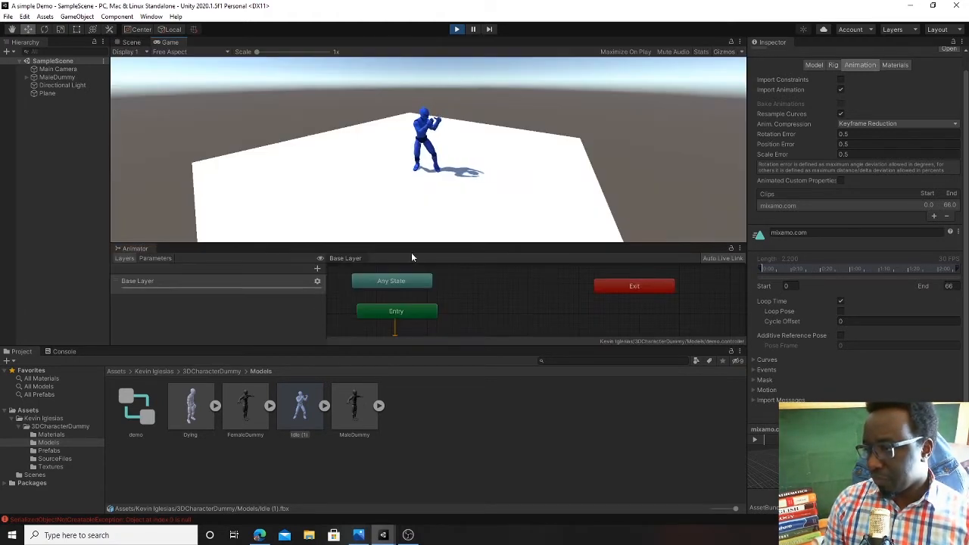
drag(161, 243, 431, 313)
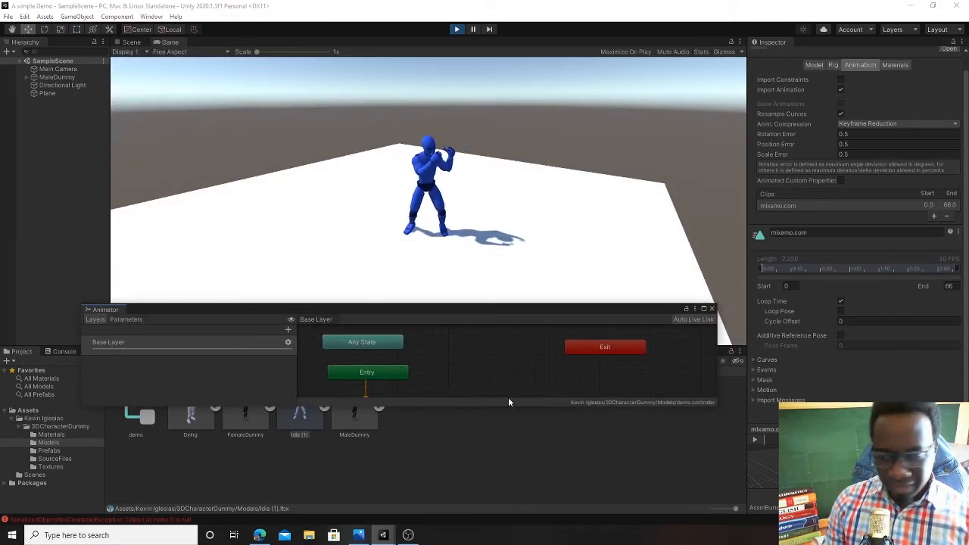
drag(523, 400, 539, 485)
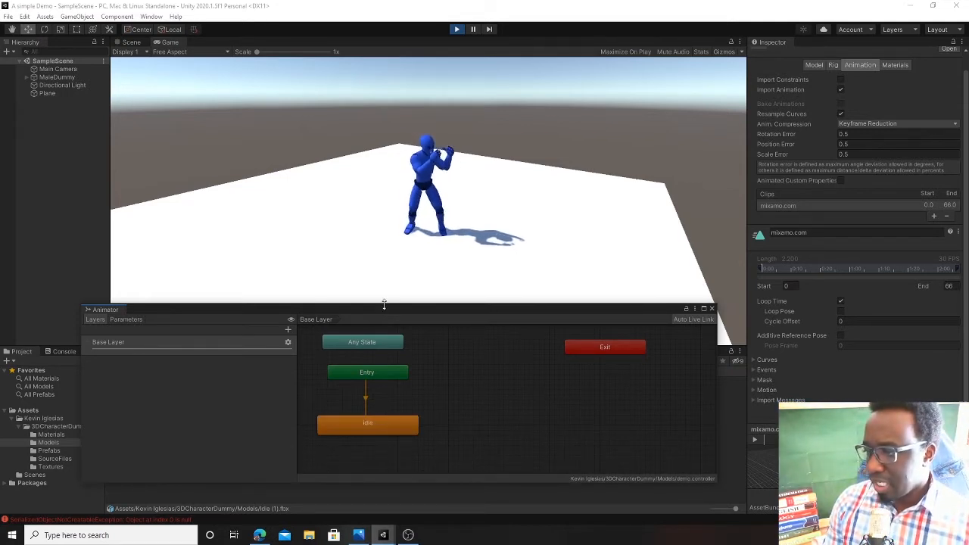
drag(385, 305, 385, 266)
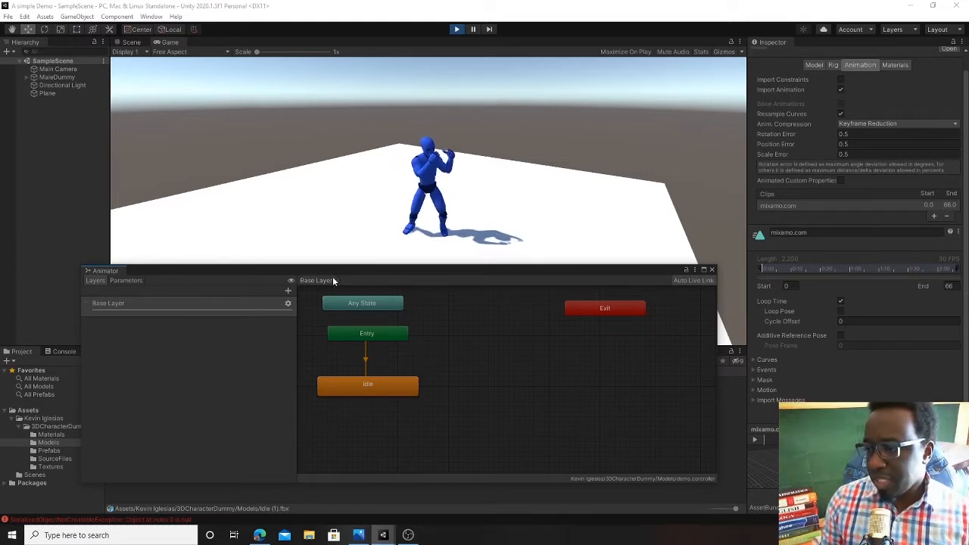
Exit play mode and dock the Animator window beside the Scene and Game views, narrowing its layer list to enlarge the graph.
drag(305, 271, 291, 92)
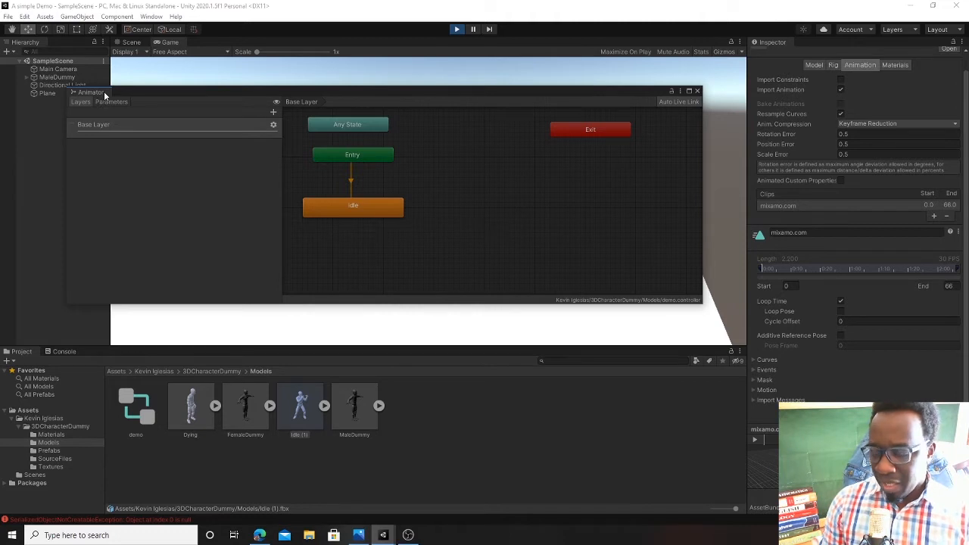
drag(386, 92, 404, 231)
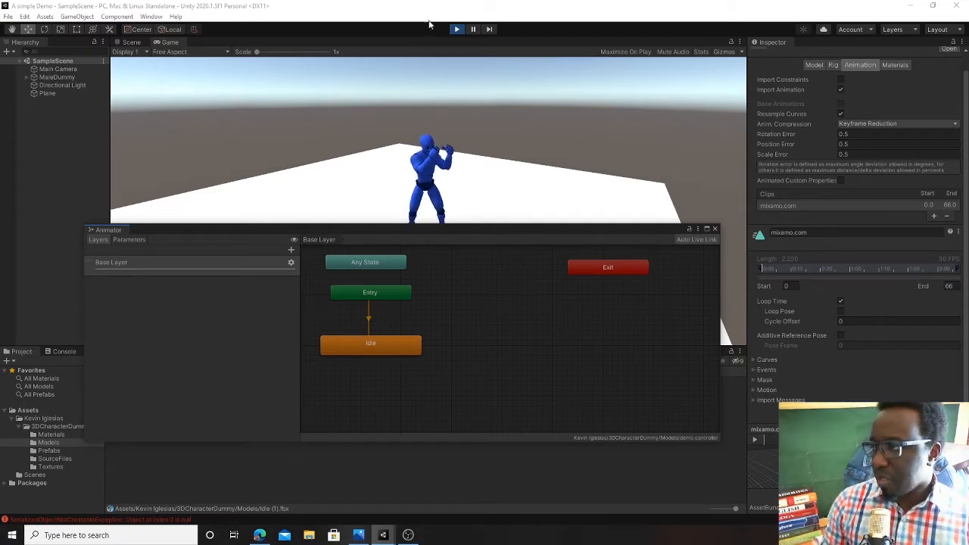
click(456, 30)
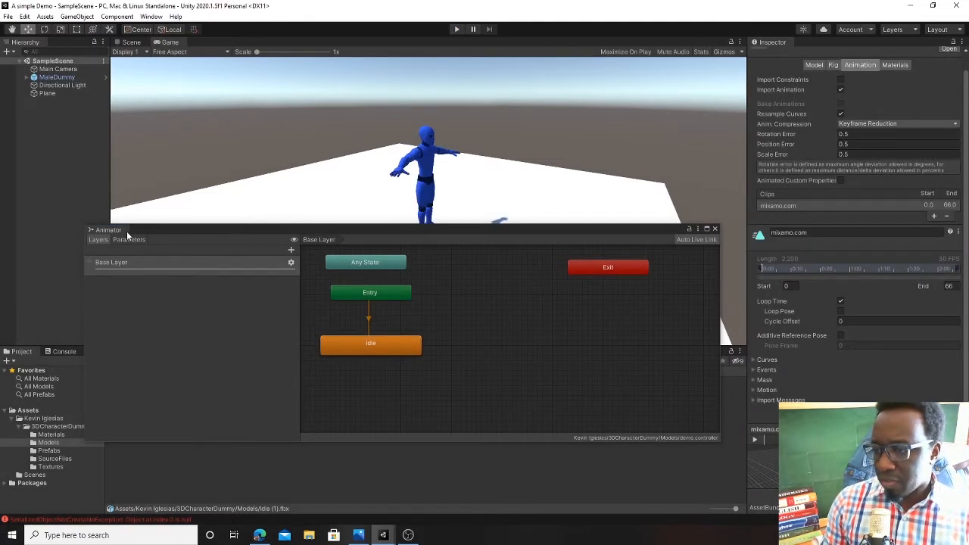
drag(126, 231, 210, 51)
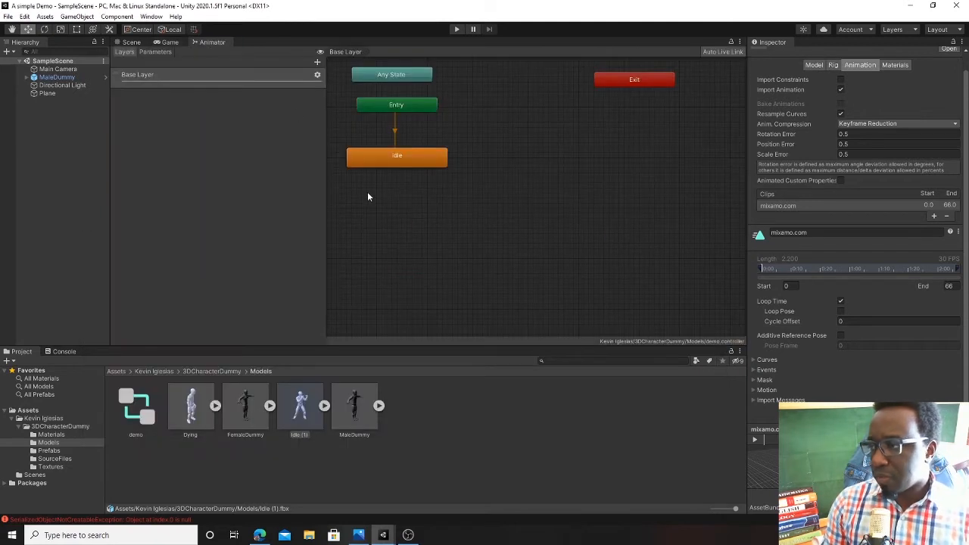
drag(329, 212, 192, 214)
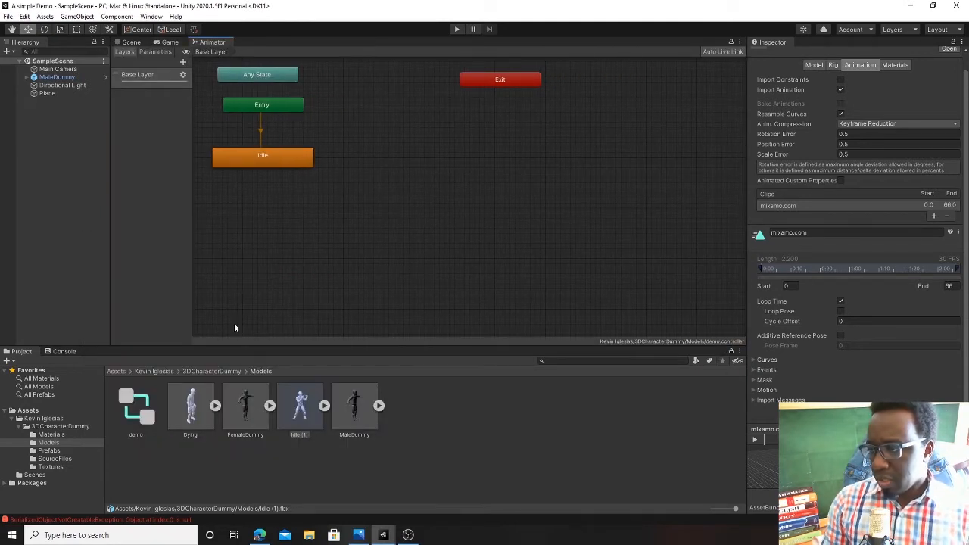
Move the idle state lower and add the Dying animation to the graph as a state named dying.
drag(264, 161, 267, 186)
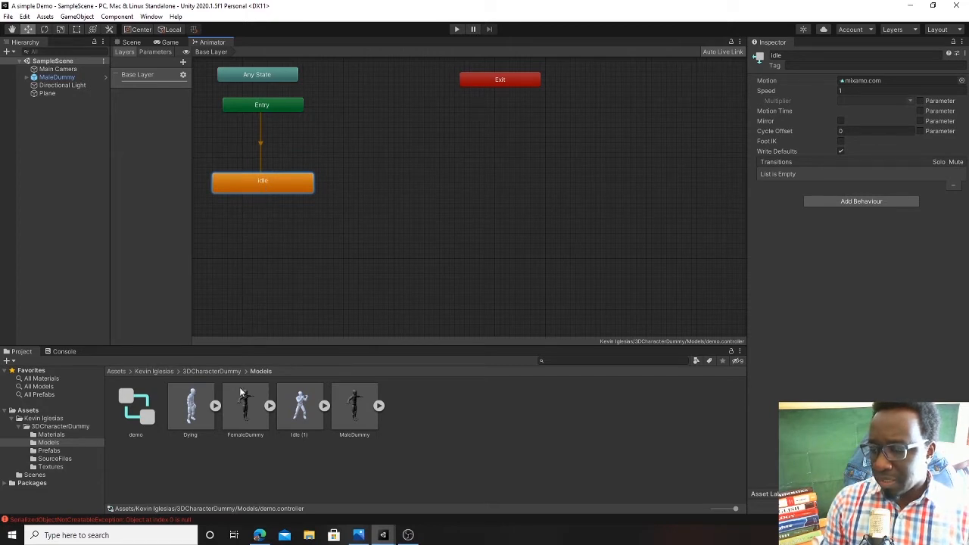
drag(191, 409, 457, 227)
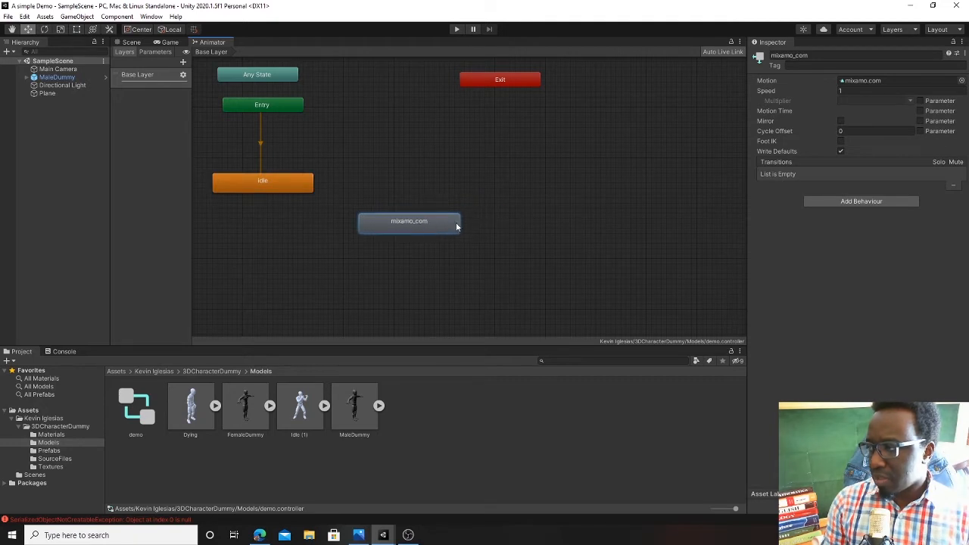
click(819, 55)
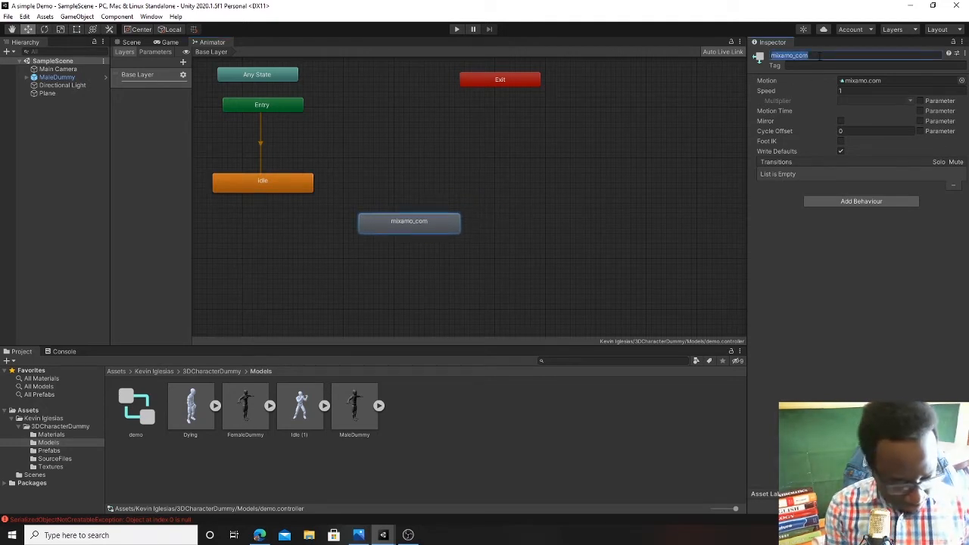
text(dying)
key(Return)
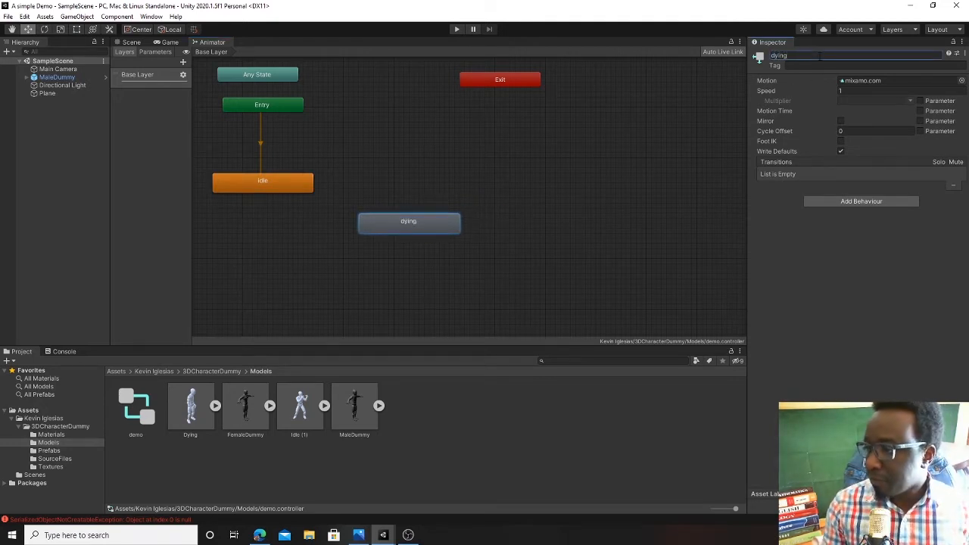
Place the dying state below idle and create a transition from idle to dying.
drag(409, 229, 387, 152)
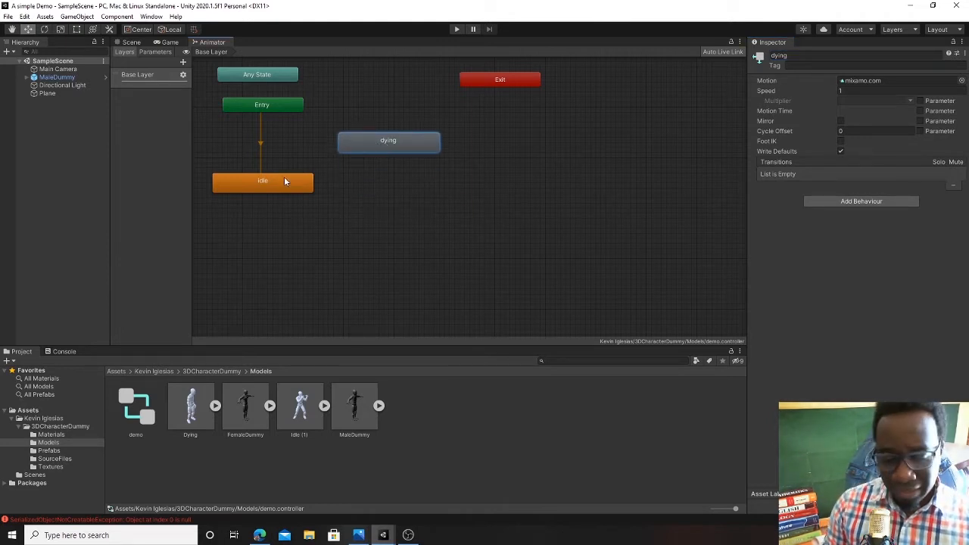
drag(390, 145, 349, 252)
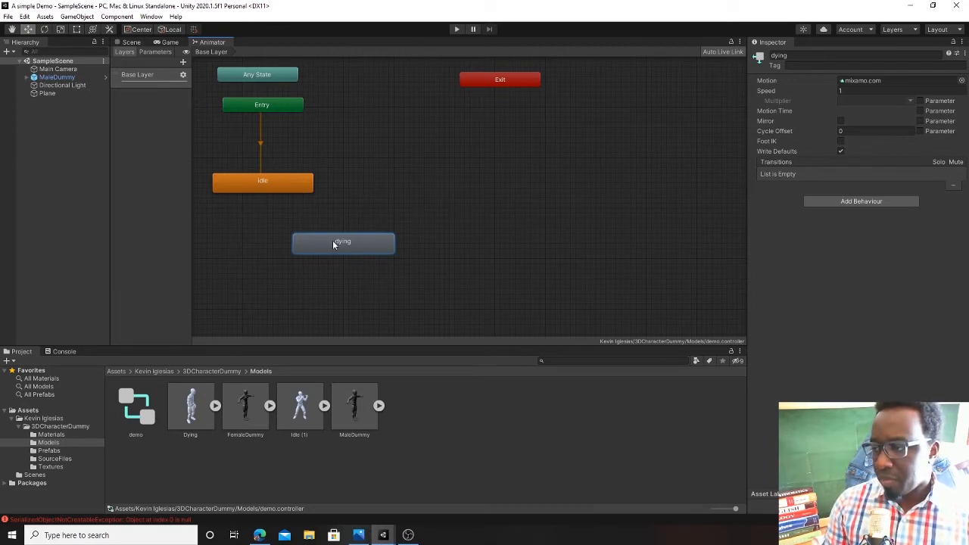
drag(334, 245, 269, 253)
right_click(282, 180)
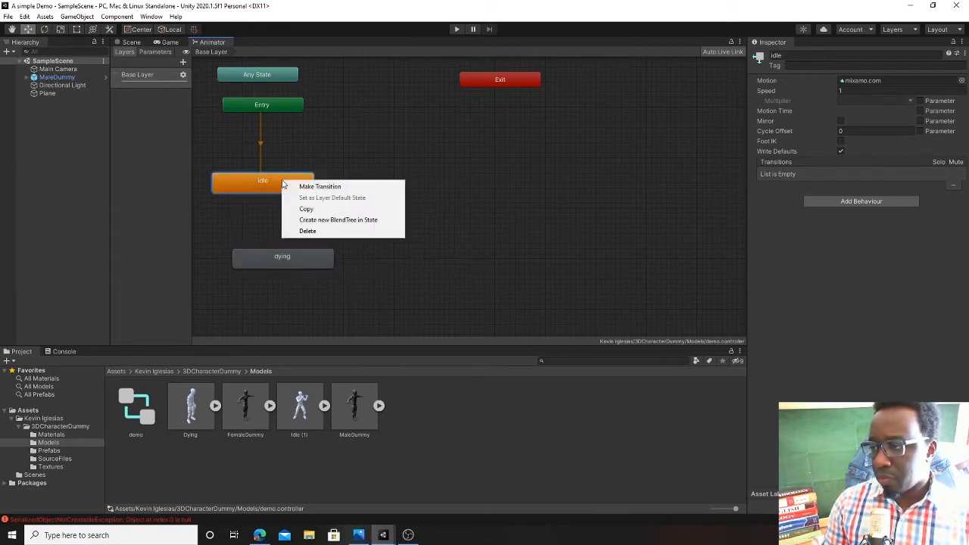
click(321, 186)
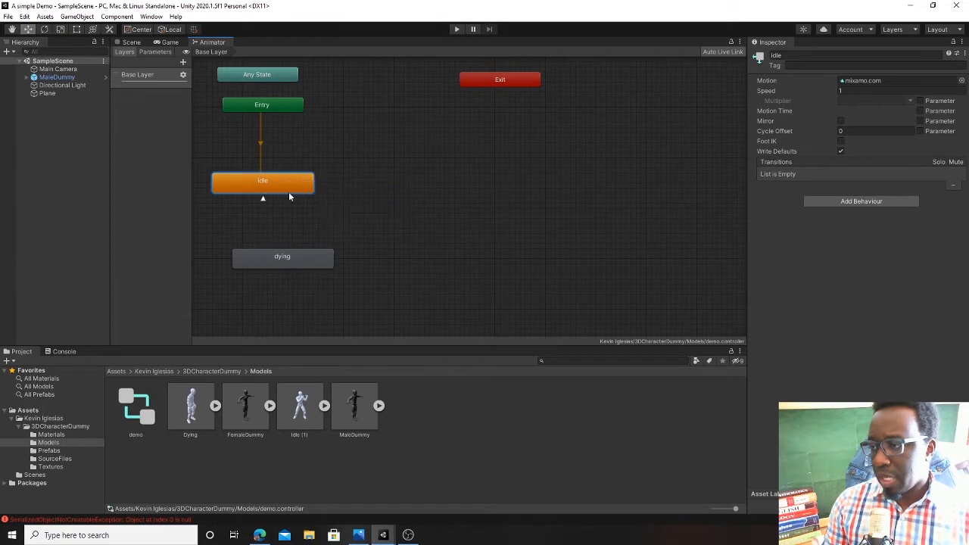
click(281, 258)
drag(282, 257, 278, 252)
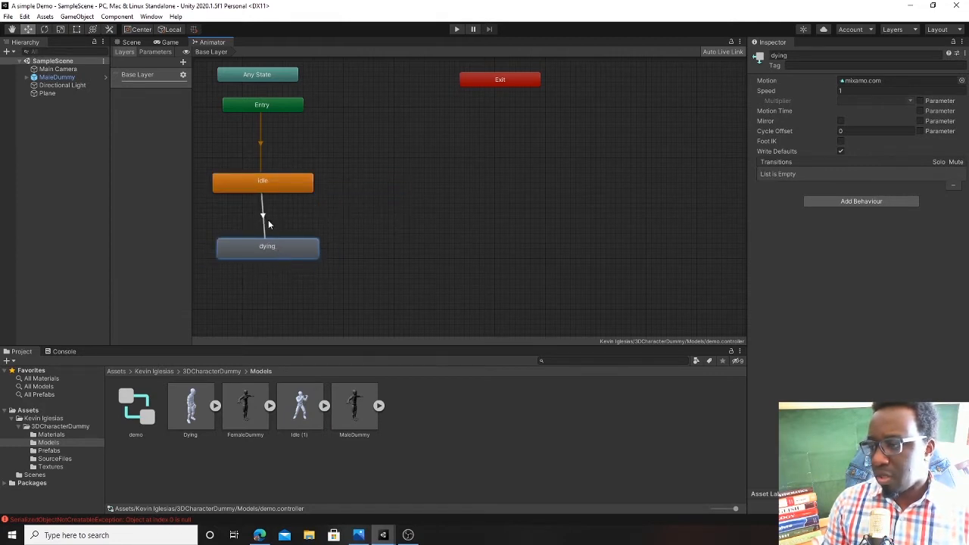
Scrub through the idle-to-dying transition's preview timeline to examine how the two animations blend.
click(262, 216)
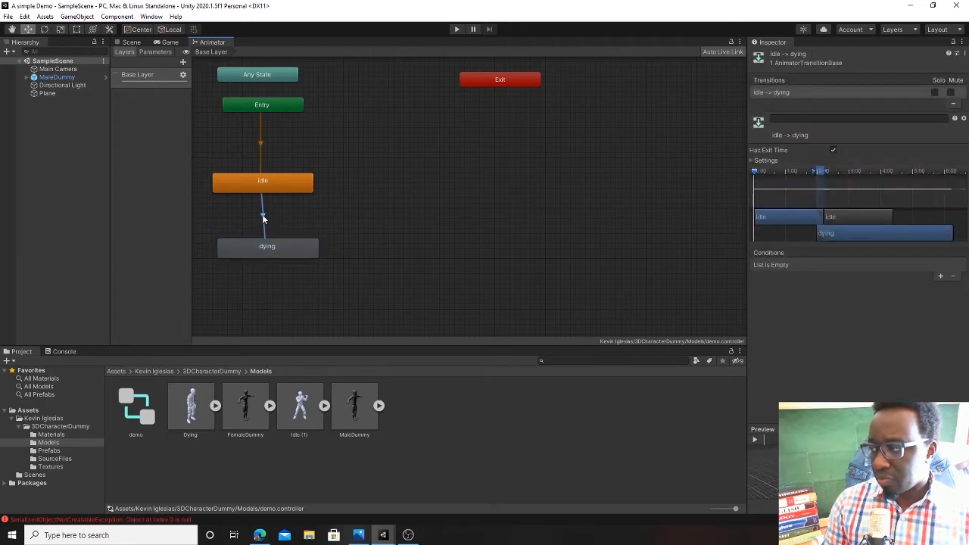
click(758, 172)
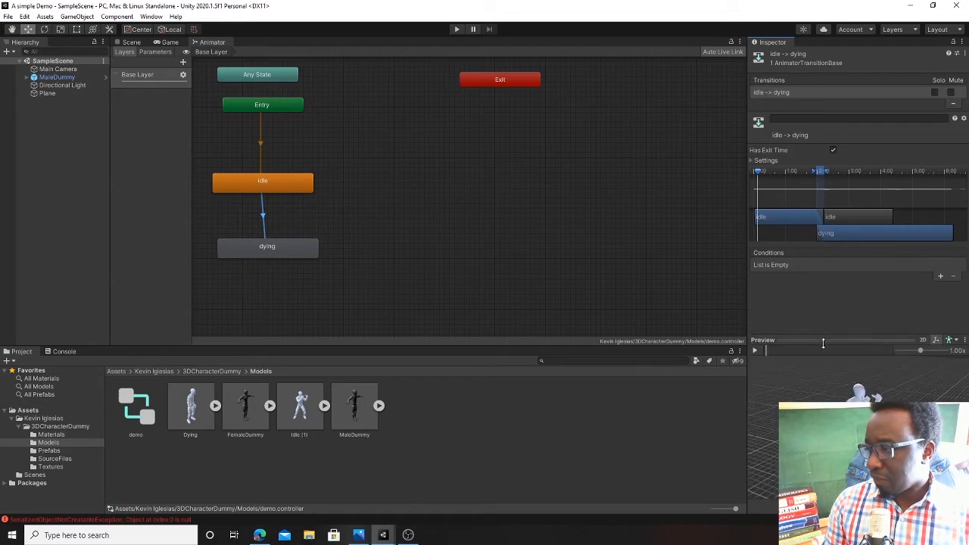
drag(758, 172, 956, 181)
Nudge the dying state sideways, play the scene to watch the idle-to-dying sequence, and stop playback.
mouse_move(291, 253)
mouse_down()
mouse_move(269, 250)
mouse_move(293, 252)
mouse_up()
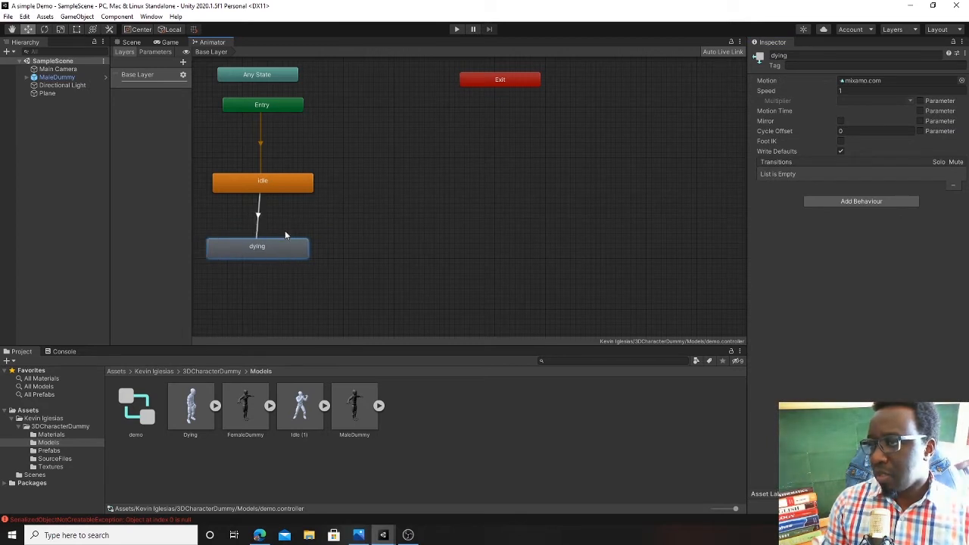
click(170, 41)
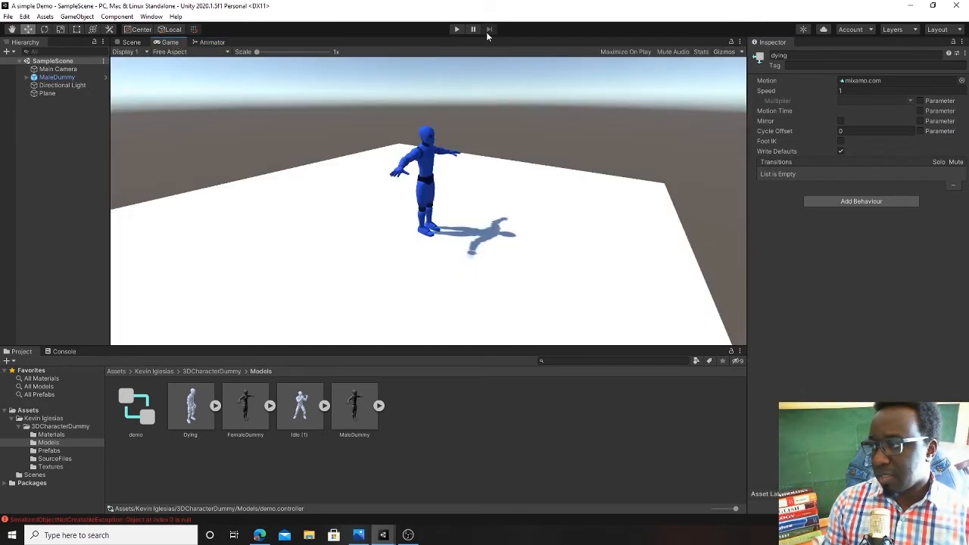
click(457, 30)
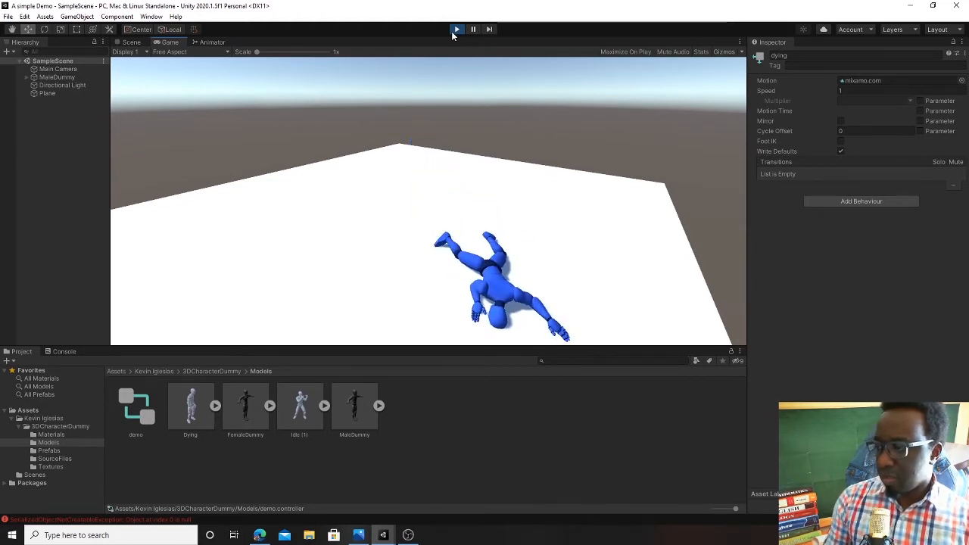
click(456, 30)
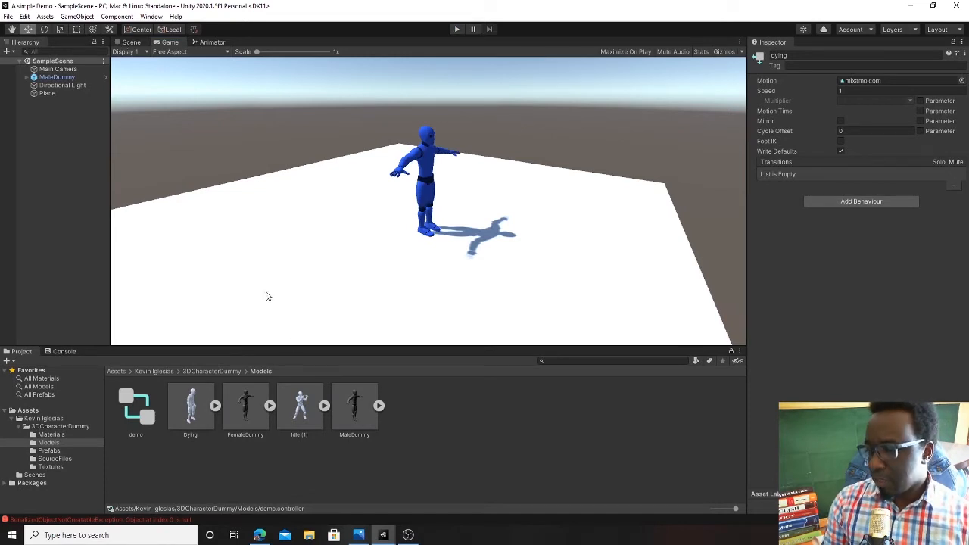
Return to the Animator graph and align the dying state directly beneath idle.
click(212, 41)
click(397, 246)
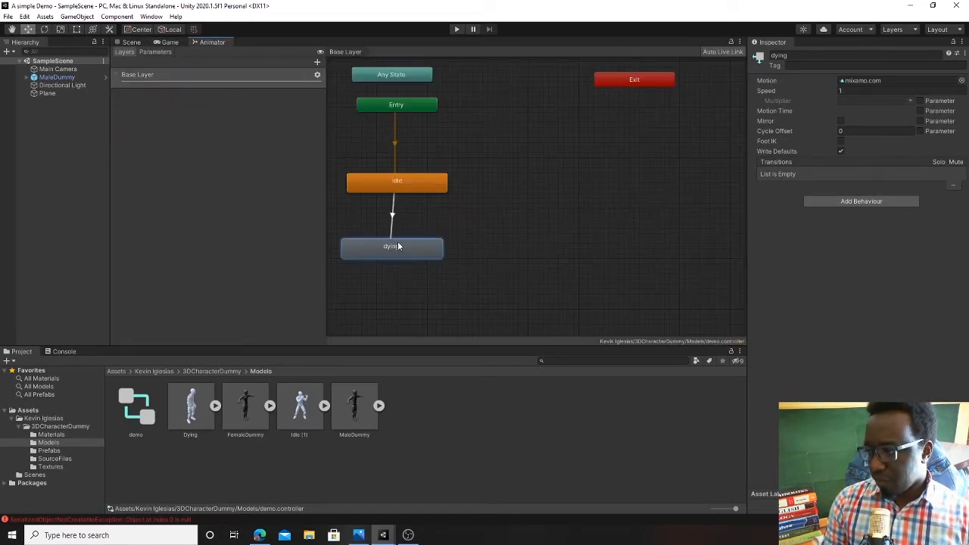
mouse_move(397, 246)
mouse_down()
mouse_move(412, 227)
mouse_move(404, 229)
mouse_up()
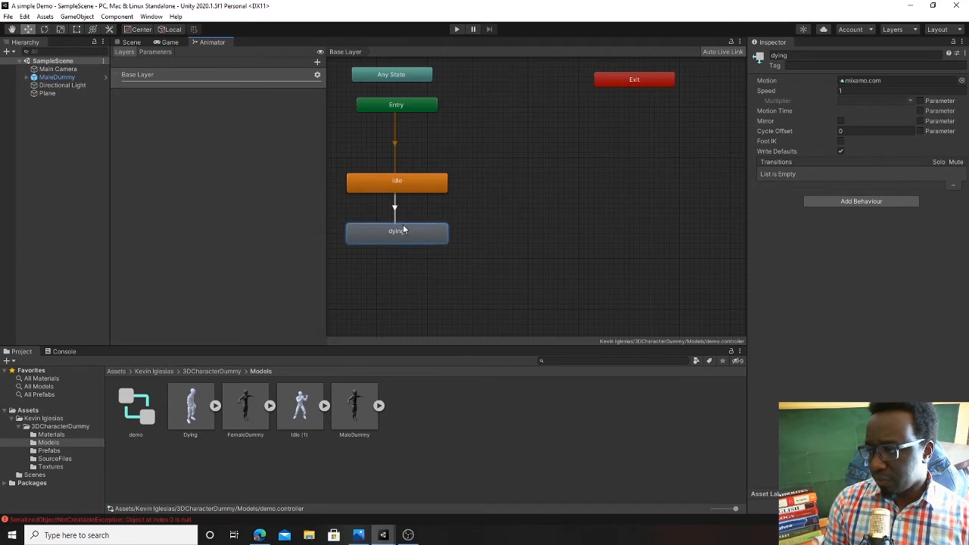
Turn off Has Exit Time for the idle-to-dying transition and scrub its preview timeline.
click(396, 206)
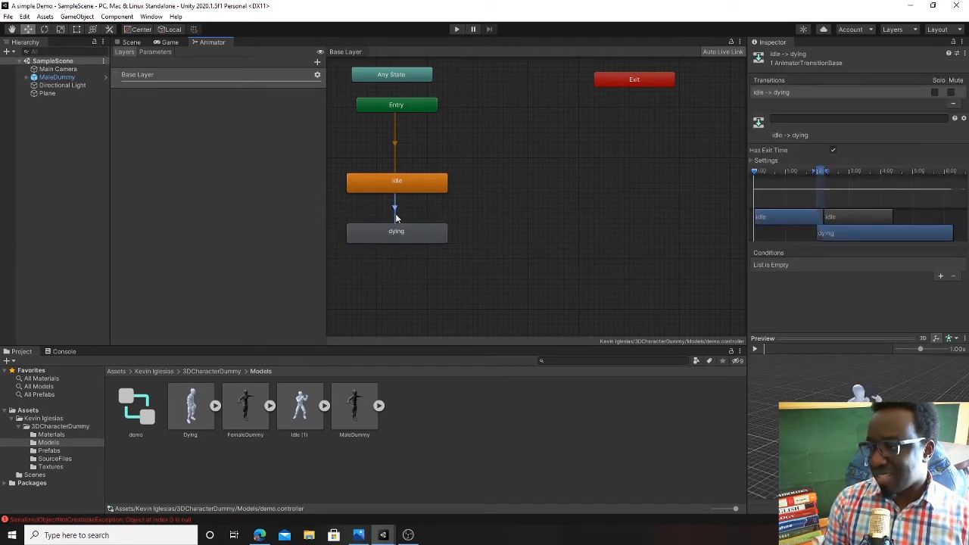
click(417, 185)
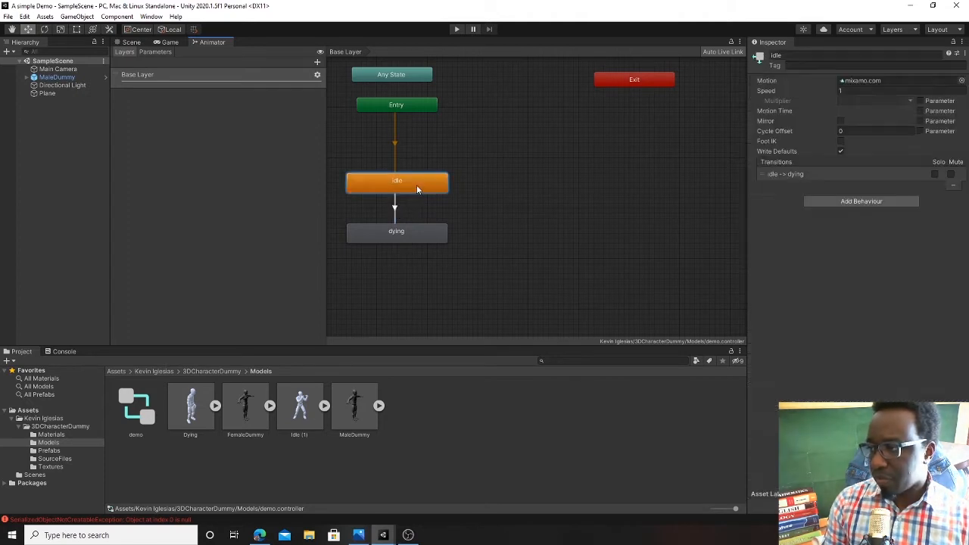
right_click(416, 185)
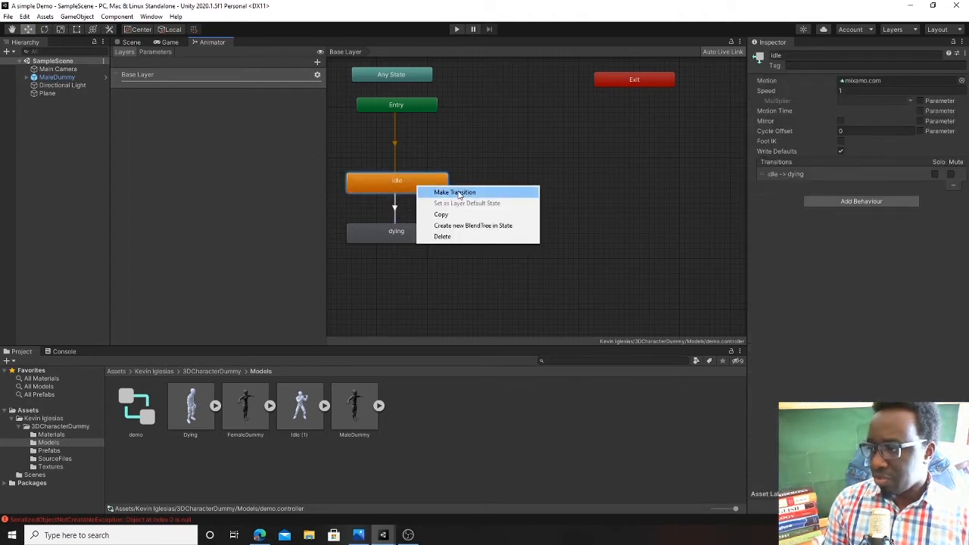
click(396, 210)
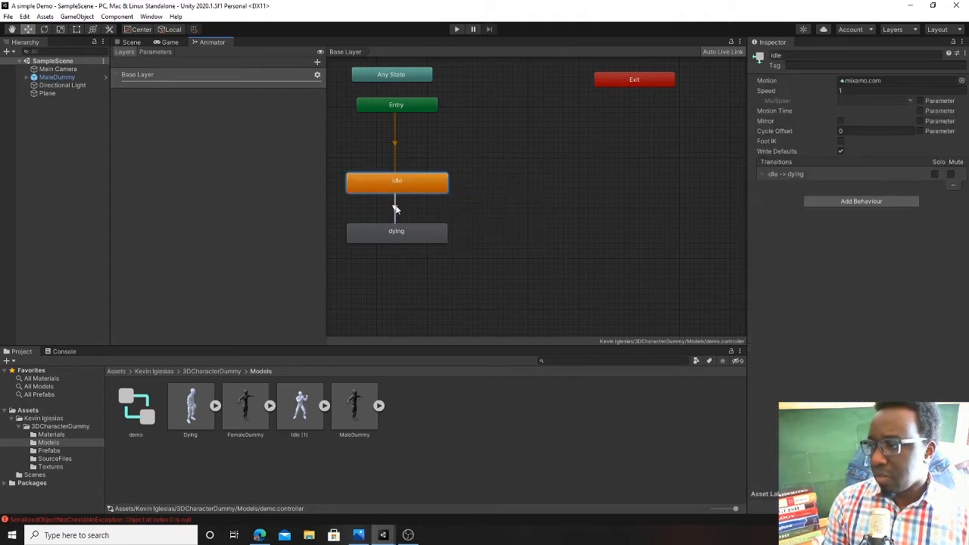
click(397, 209)
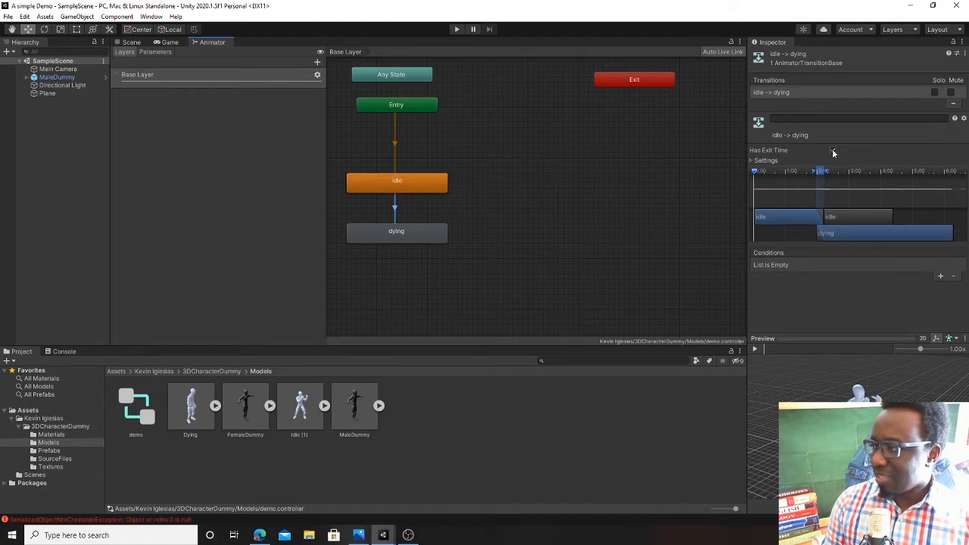
click(834, 150)
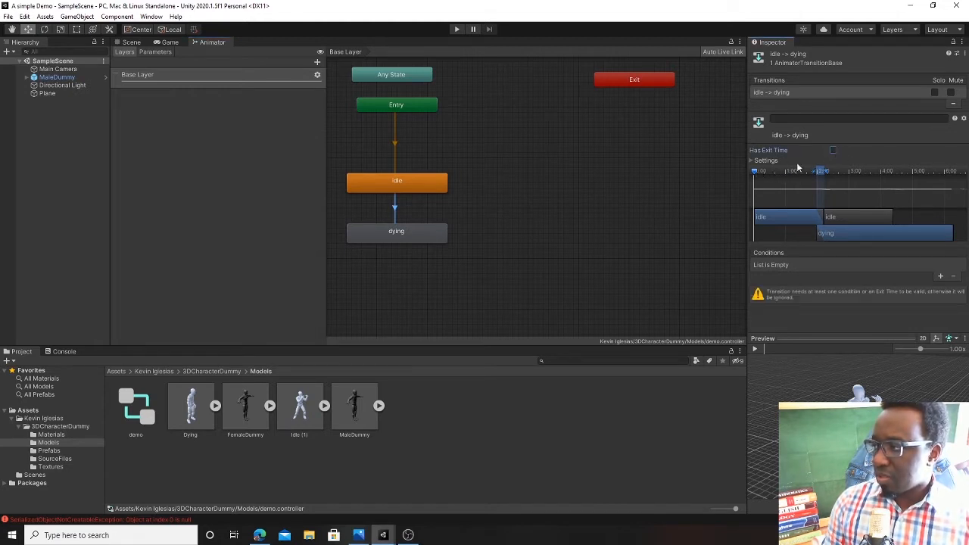
mouse_move(756, 174)
mouse_down()
mouse_move(926, 183)
mouse_move(814, 172)
mouse_up()
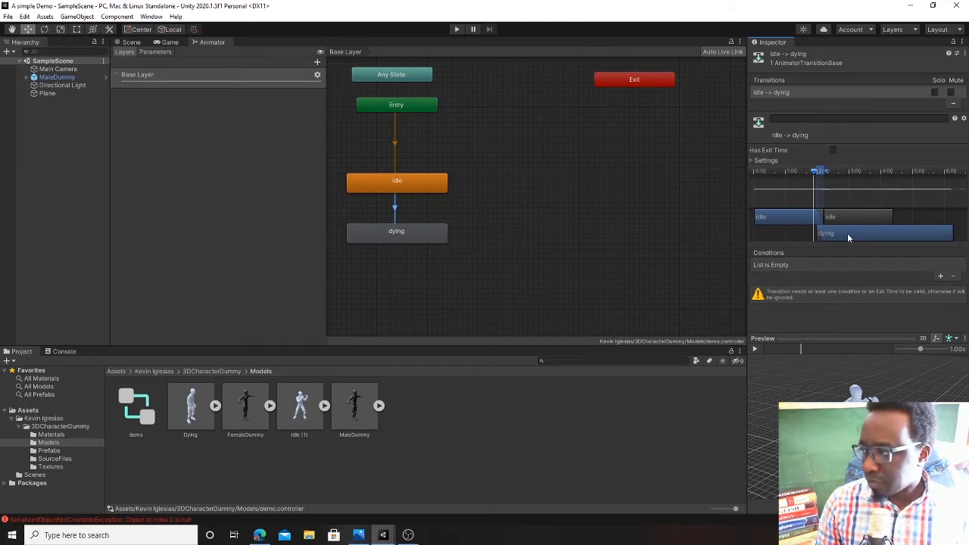
drag(816, 171, 794, 177)
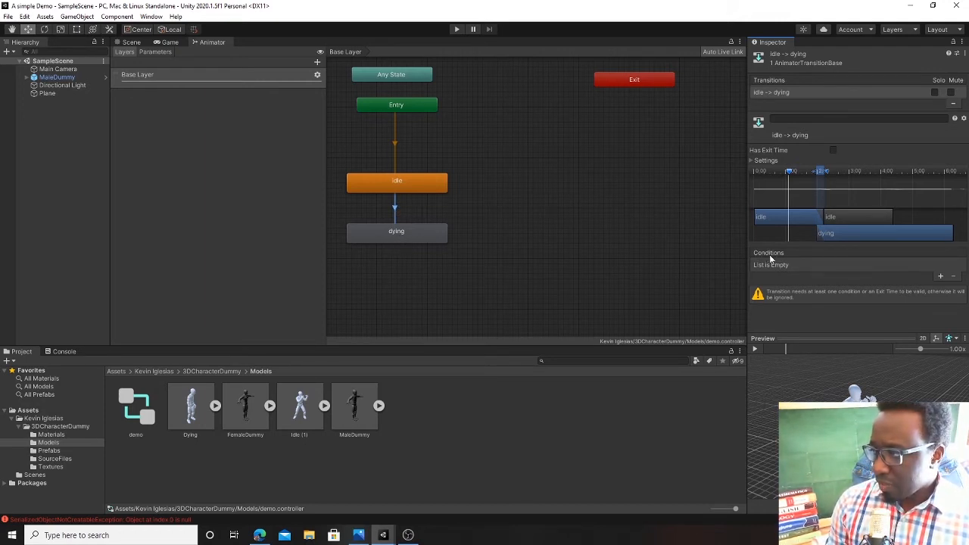
click(942, 277)
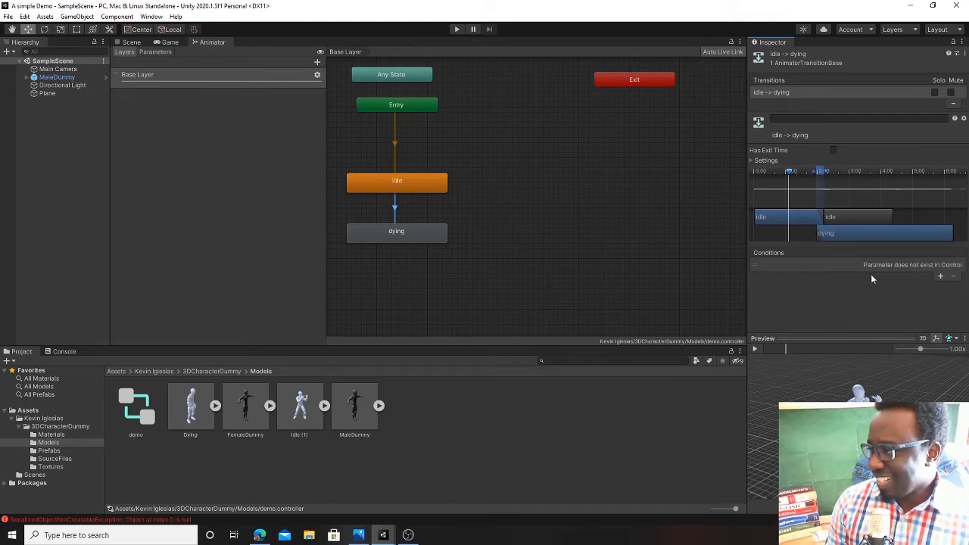
click(942, 276)
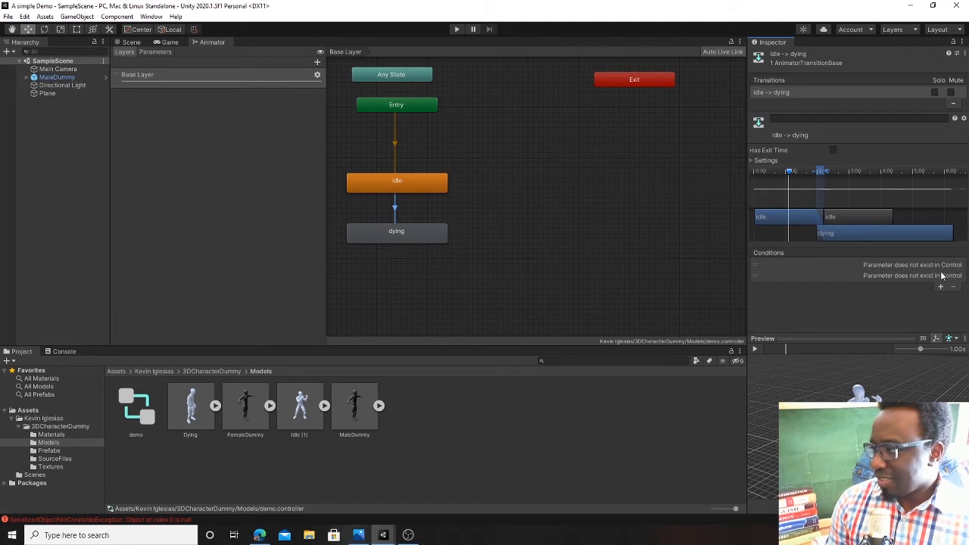
click(954, 289)
click(954, 288)
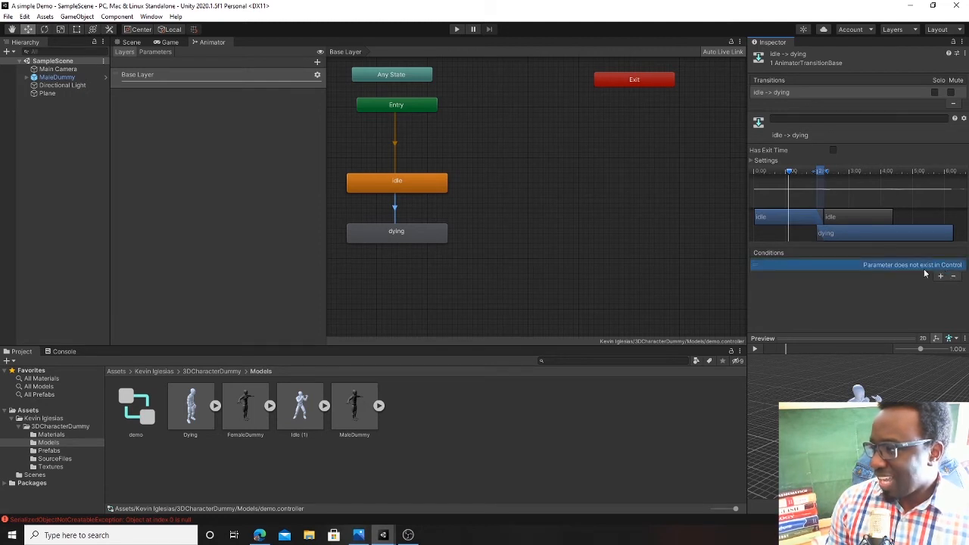
click(954, 277)
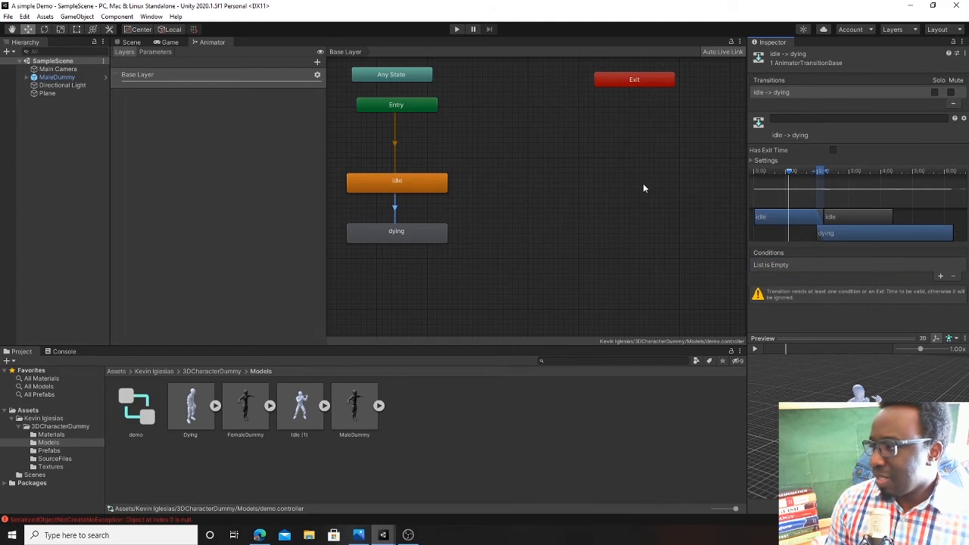
Add a Bool parameter named dead to the demo Animator Controller.
click(155, 52)
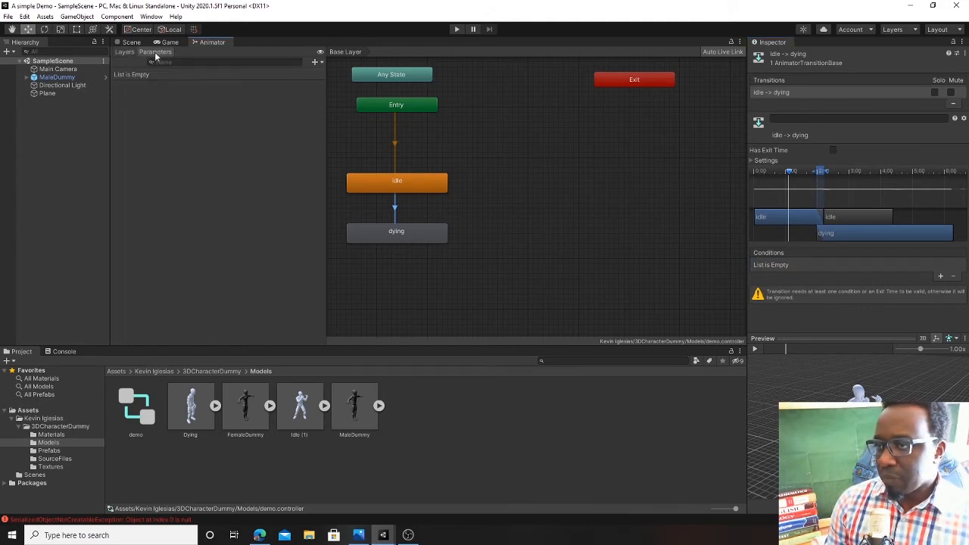
click(316, 63)
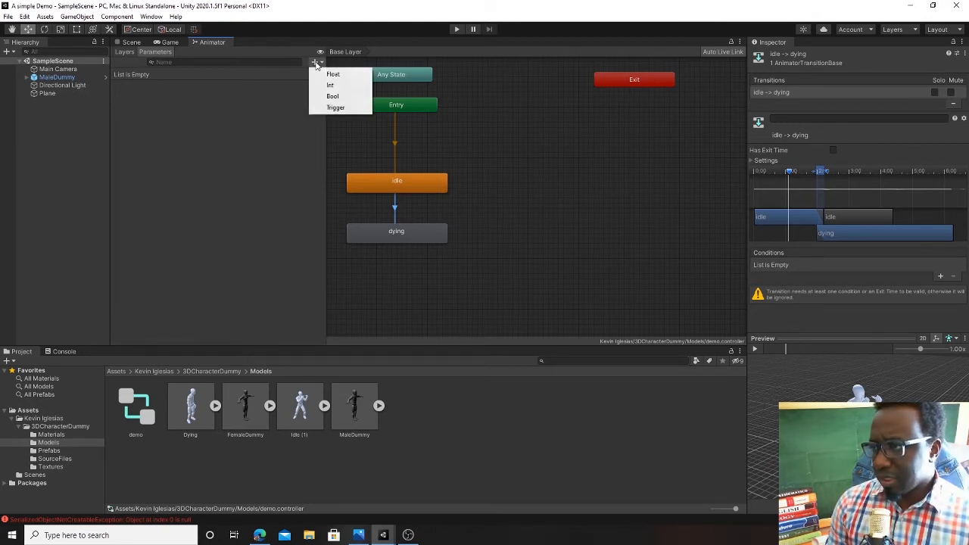
click(344, 97)
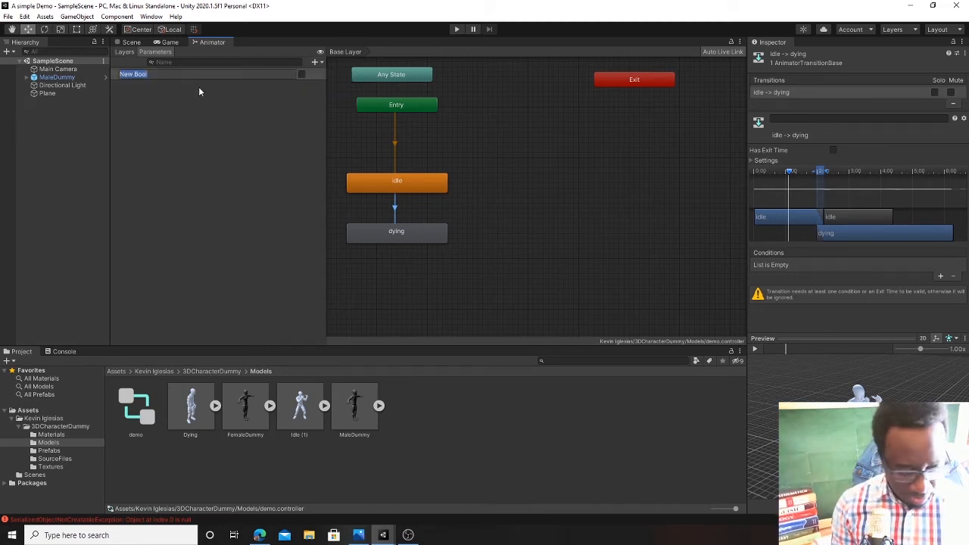
text(dead)
key(Return)
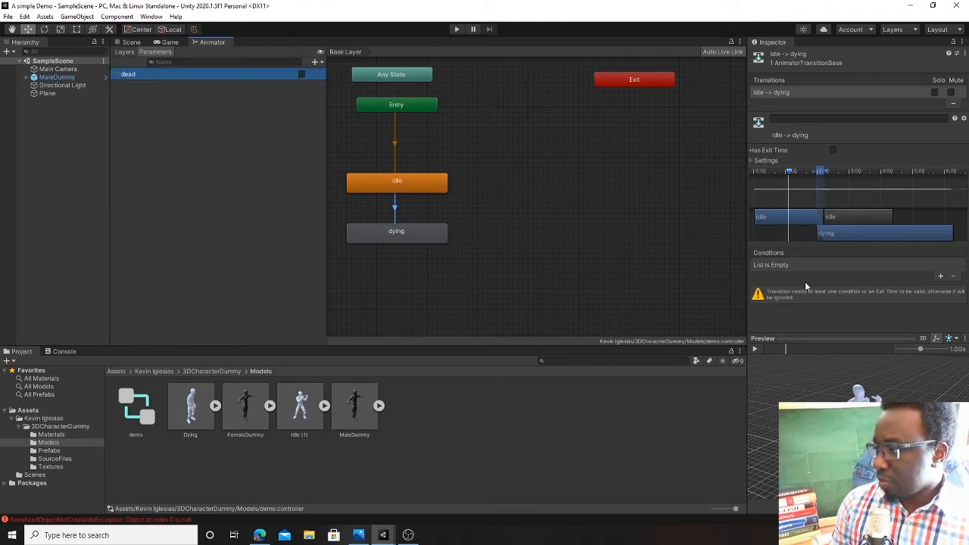
Move the dying state further below idle and add the condition dead is true to the idle-to-dying transition.
drag(414, 234, 418, 259)
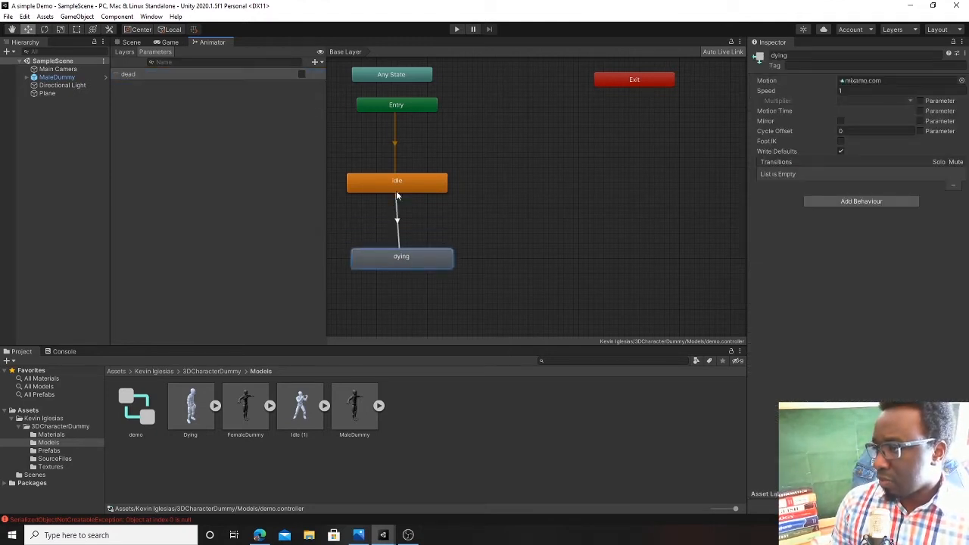
click(397, 225)
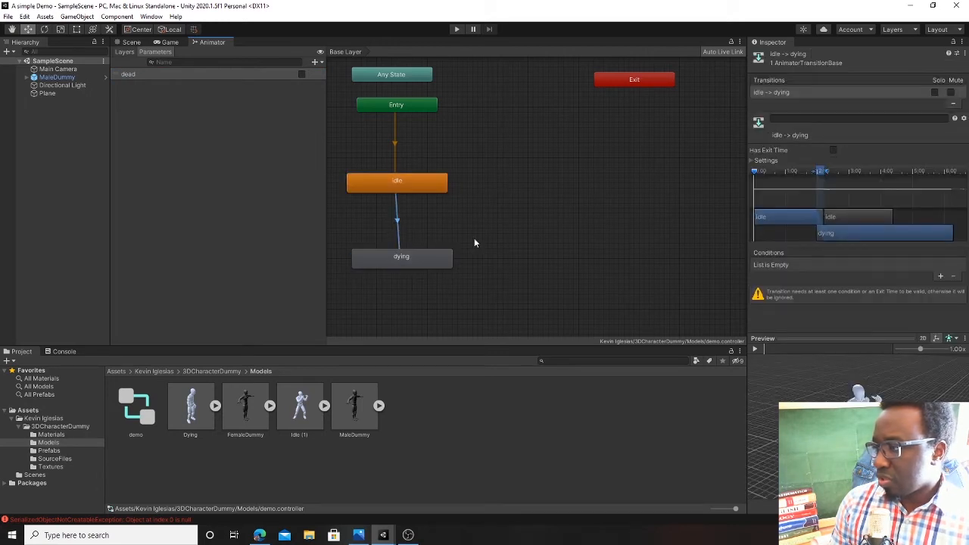
click(941, 277)
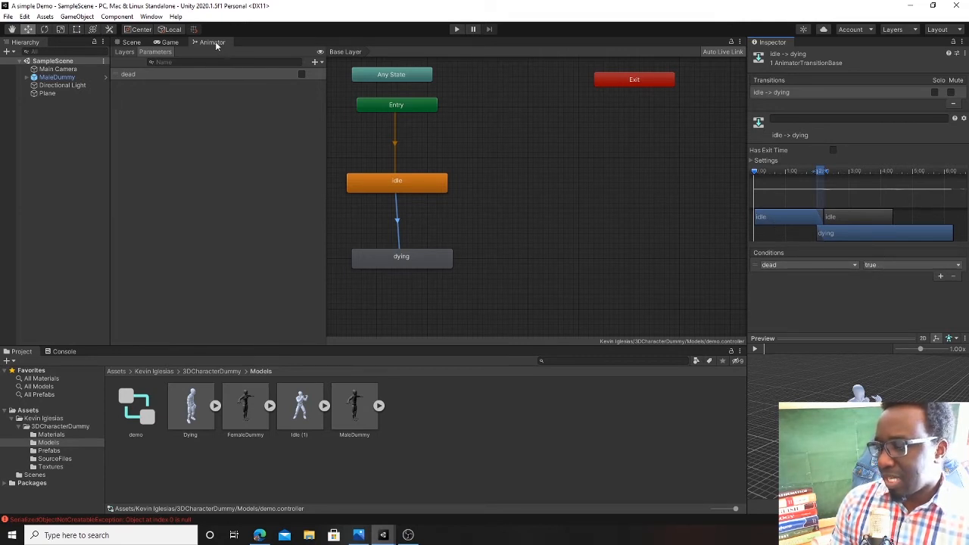
Float the Animator window and shrink it so the character in the Game view stays visible beside the graph.
drag(215, 41, 458, 194)
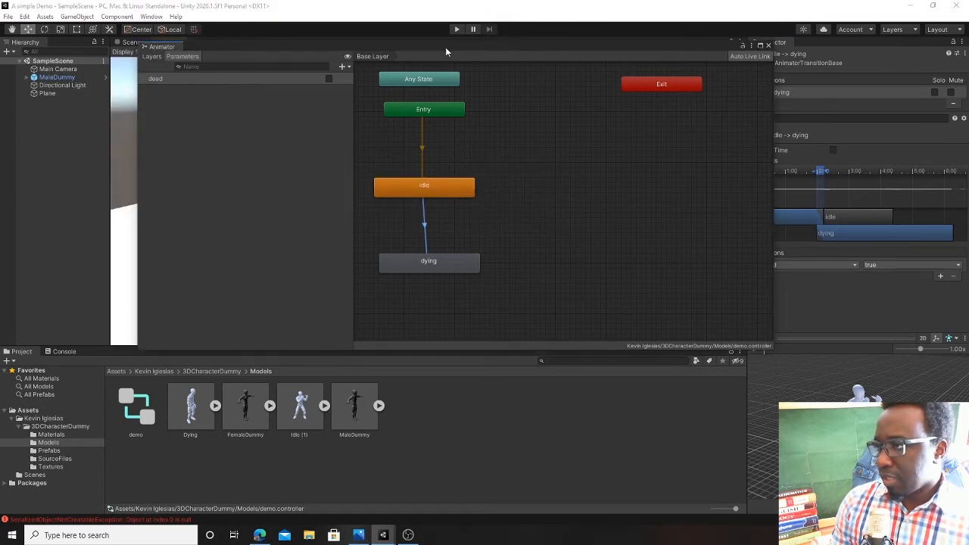
drag(446, 52, 370, 242)
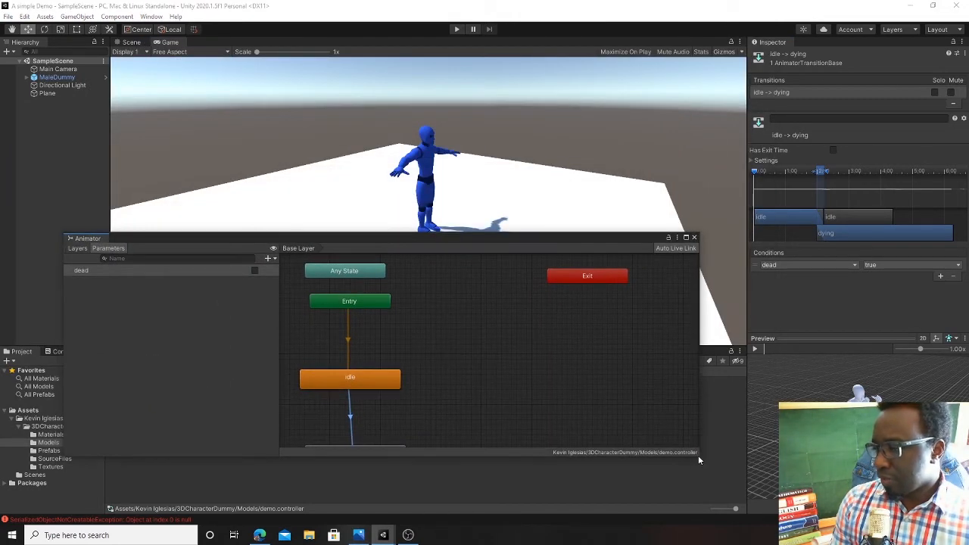
drag(702, 455, 427, 502)
drag(290, 238, 268, 224)
Play the scene and switch the dead parameter on and off to test the idle-to-dying transition.
click(457, 29)
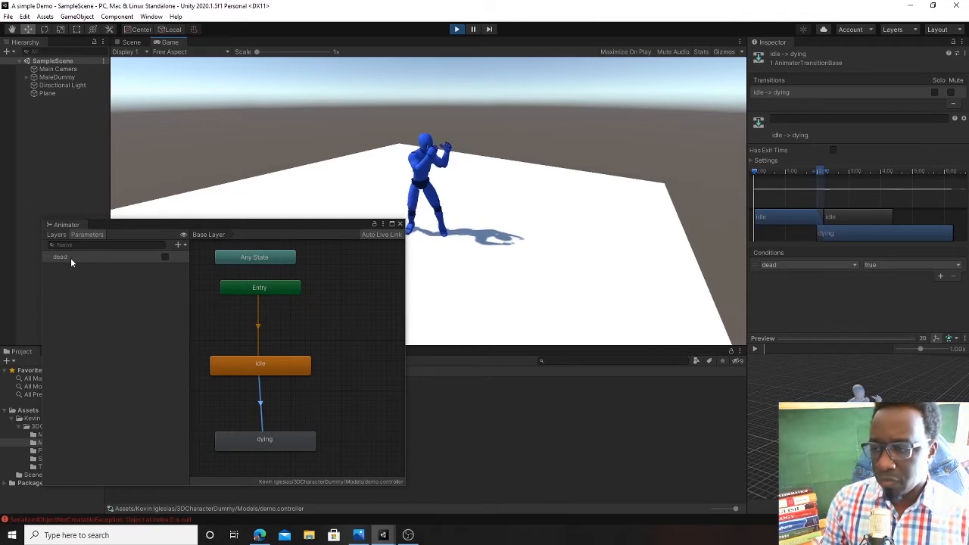
click(165, 258)
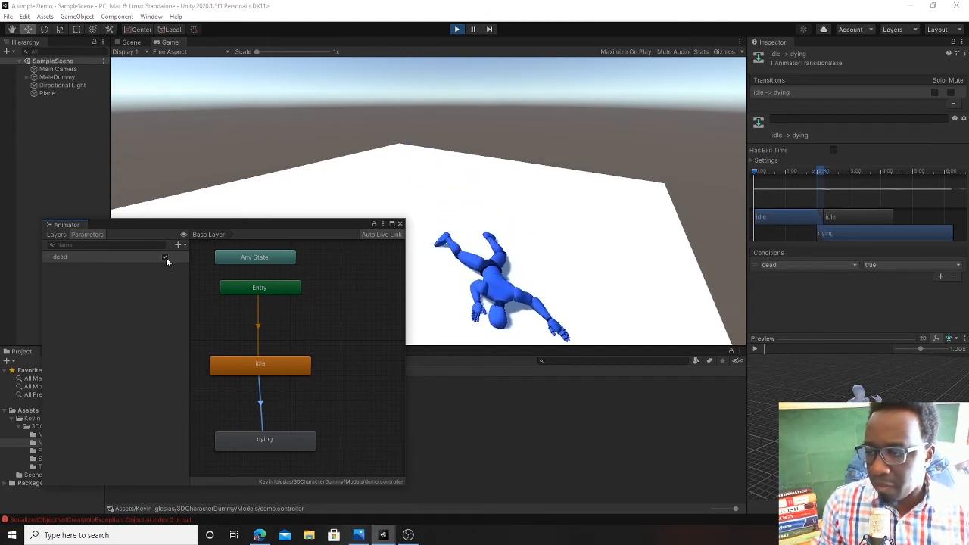
click(165, 258)
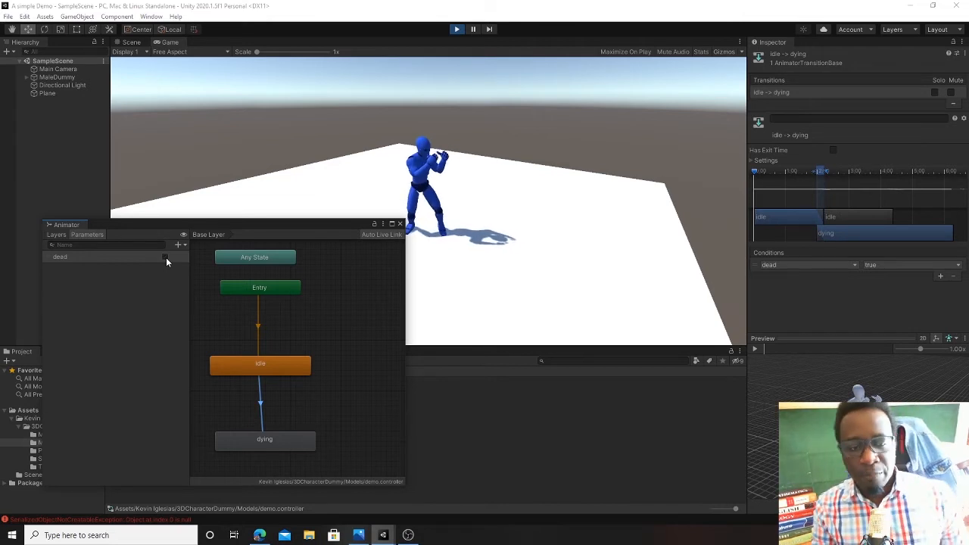
drag(198, 227, 183, 180)
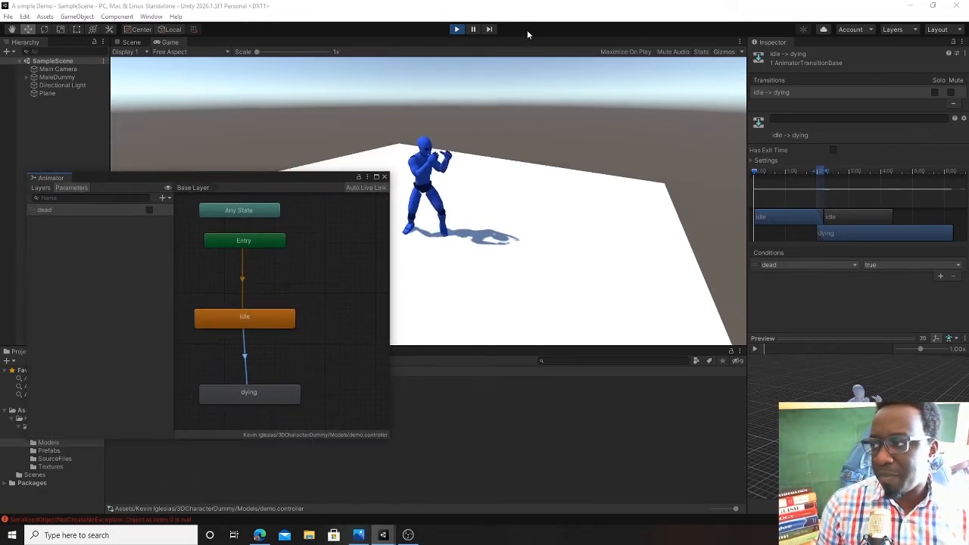
Stop playback and dock the Animator window back beside the Scene and Game views.
click(456, 29)
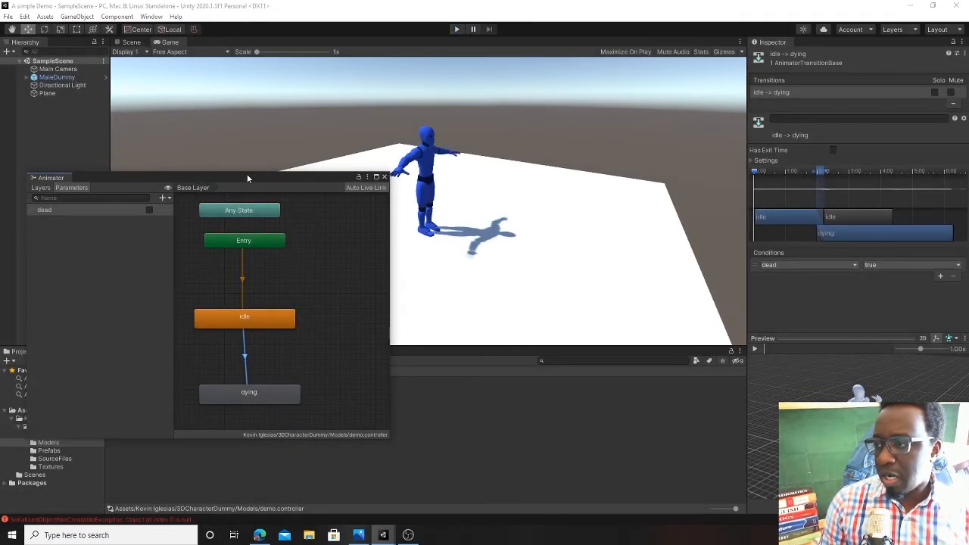
drag(230, 176, 365, 62)
drag(199, 63, 212, 42)
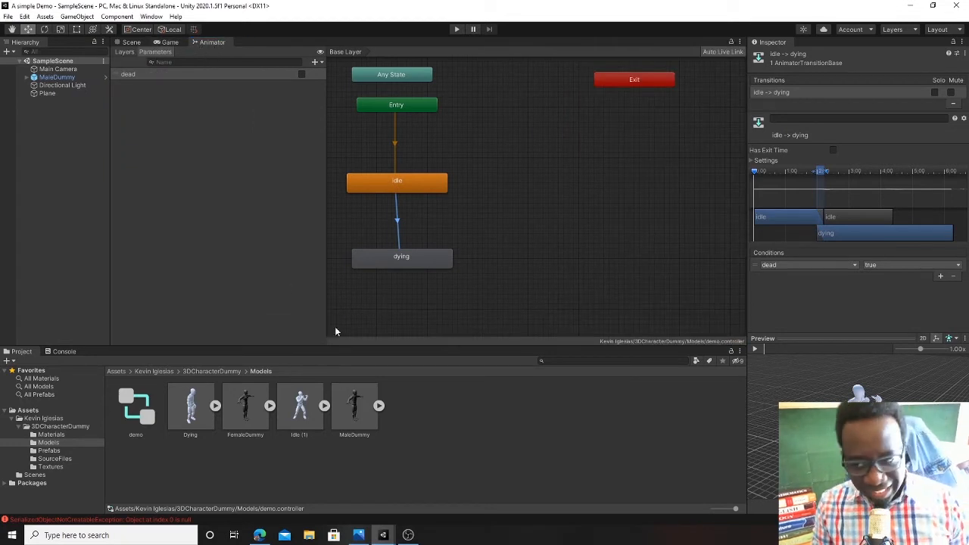
Attach the demo script from the Assets folder to MaleDummy as a component.
click(30, 411)
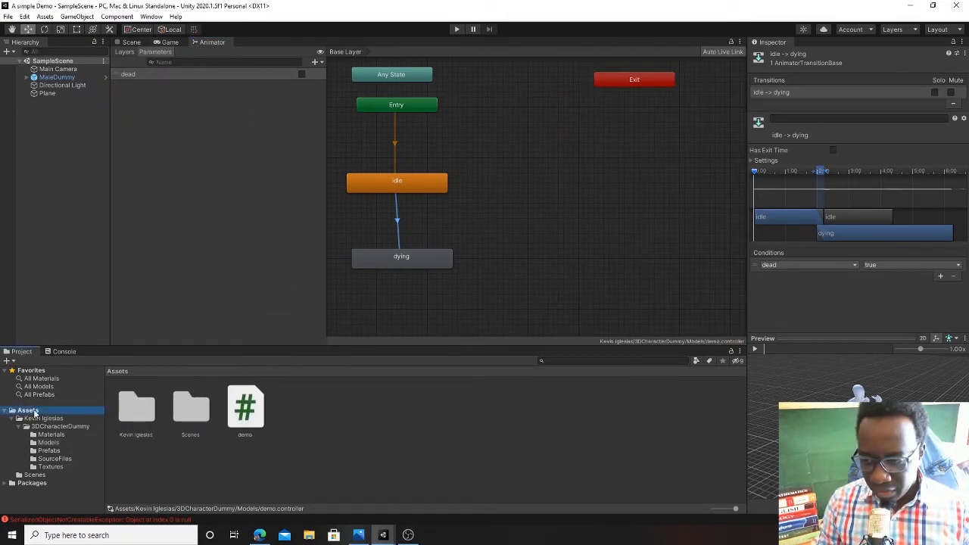
click(246, 418)
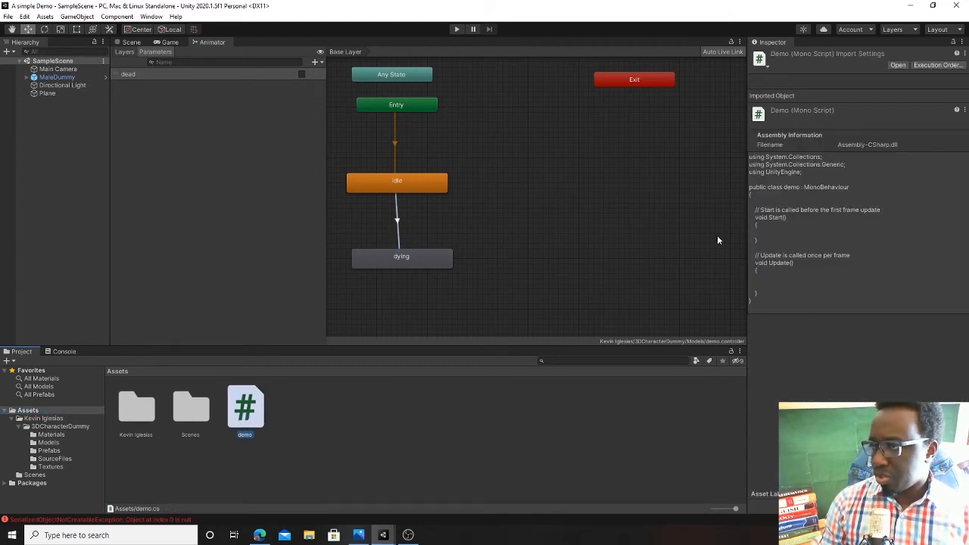
click(131, 41)
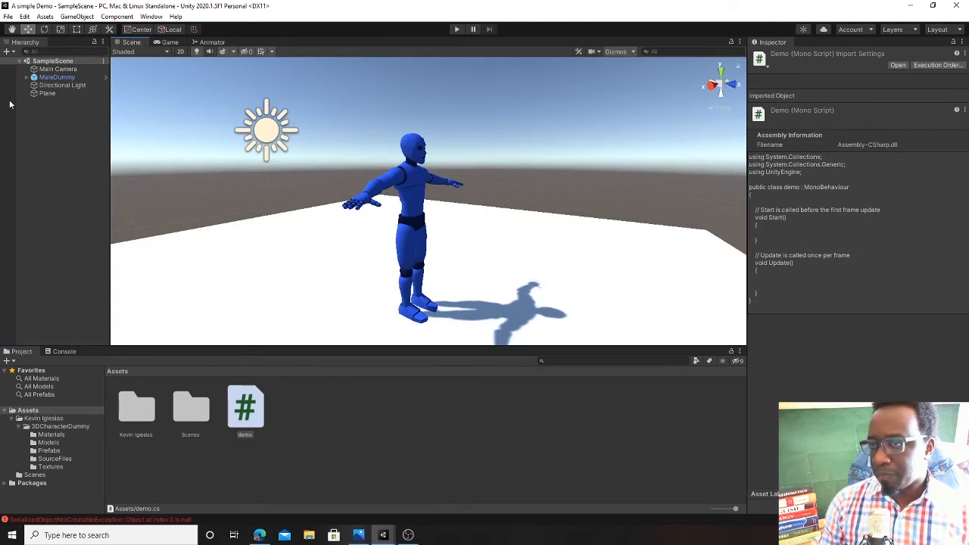
click(48, 77)
drag(244, 409, 880, 347)
Open the demo script in Visual Studio, checking in Unity that the script component is on MaleDummy.
double_click(245, 409)
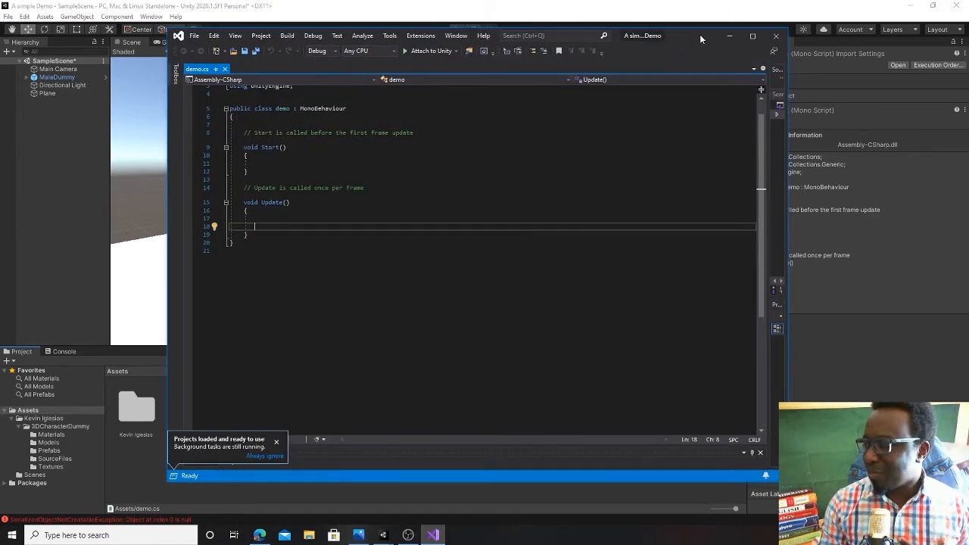
drag(700, 34, 716, 79)
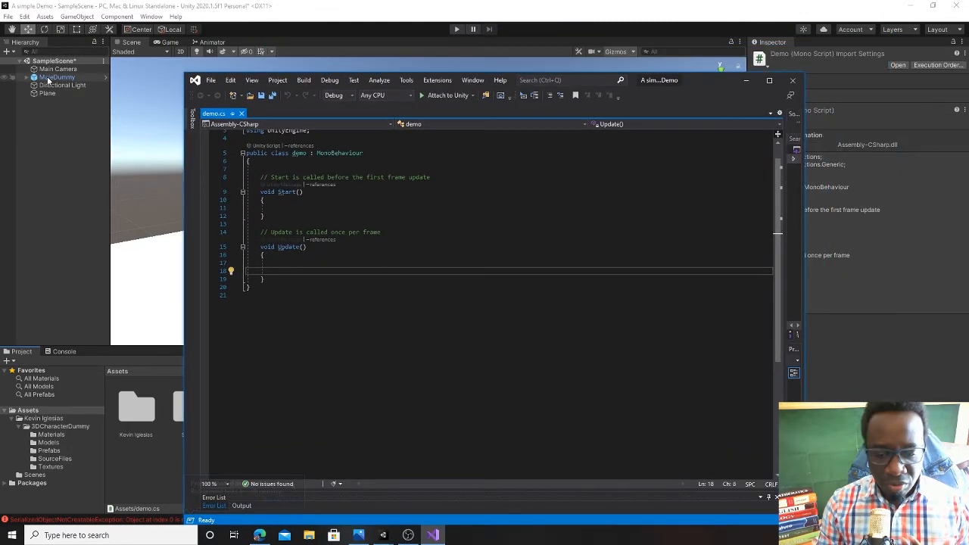
click(47, 78)
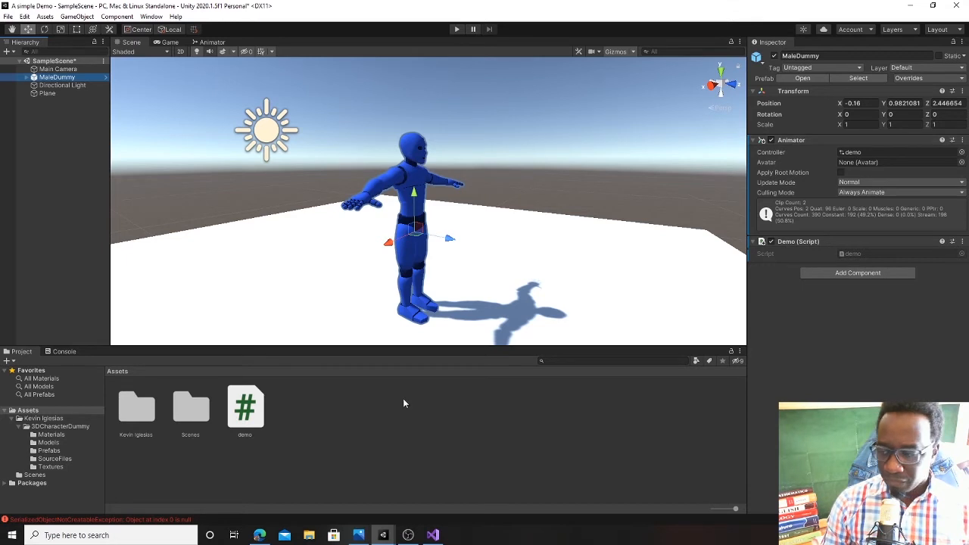
double_click(244, 409)
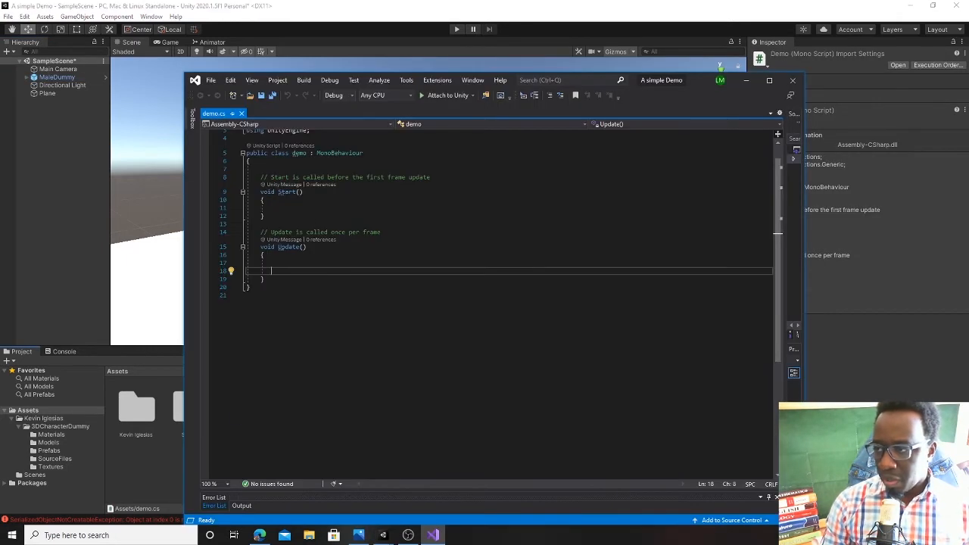
Declare the field public Animator ani; at the top of the demo class and save the script.
click(280, 168)
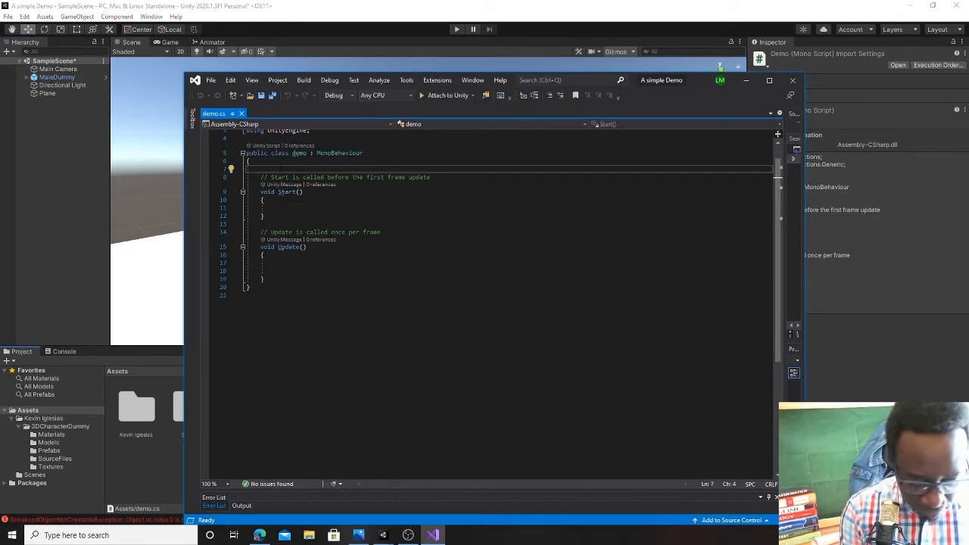
text(public)
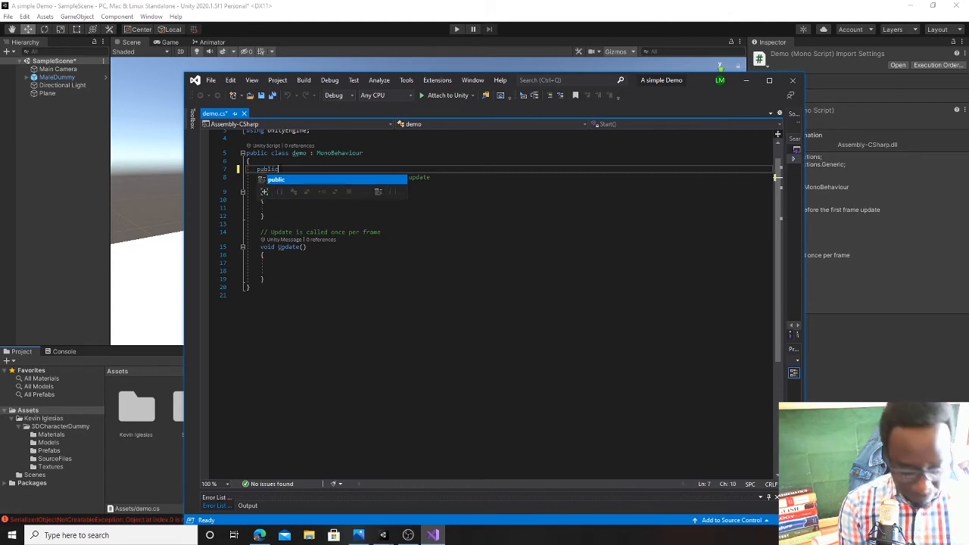
text( Animator )
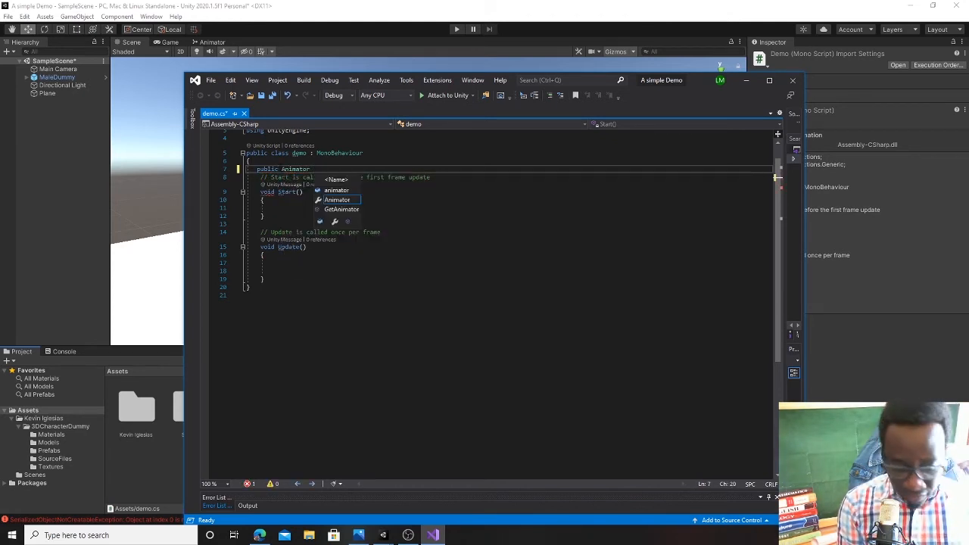
text(ani;)
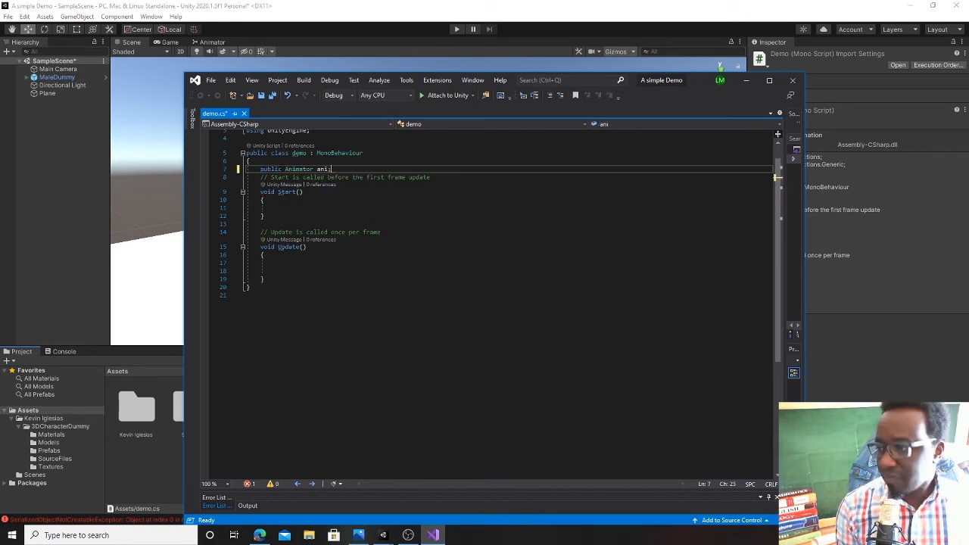
key(ctrl+s)
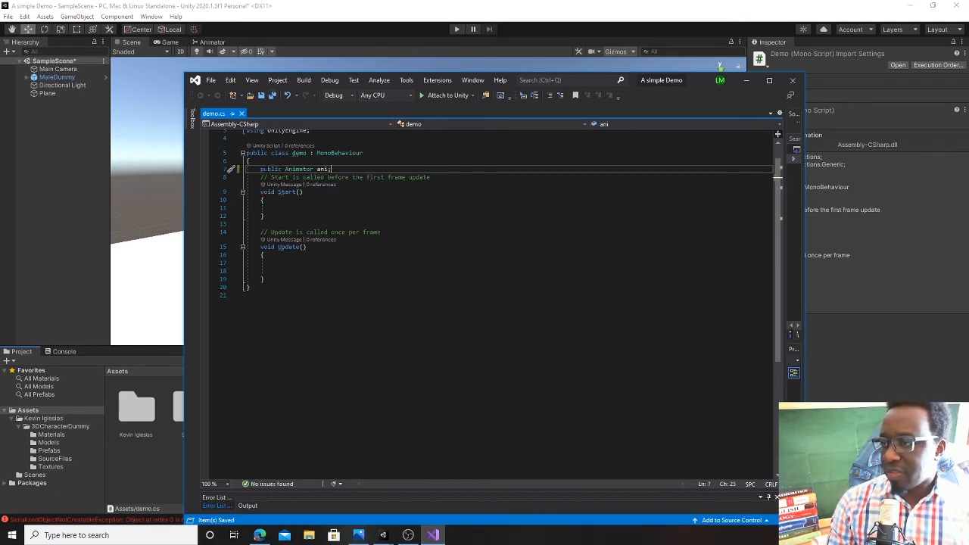
Back in Unity, assign MaleDummy's own Animator component to the Ani field of its Demo script.
click(81, 171)
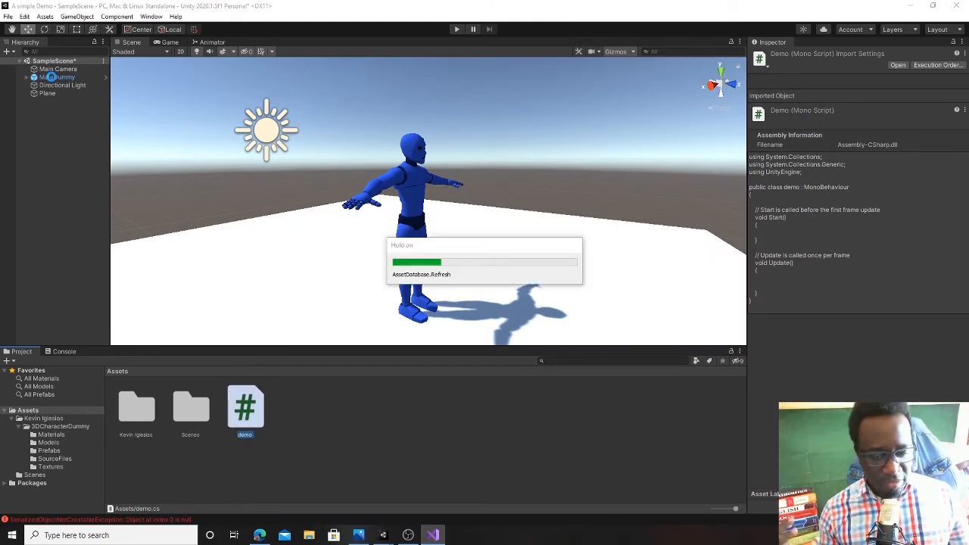
click(53, 78)
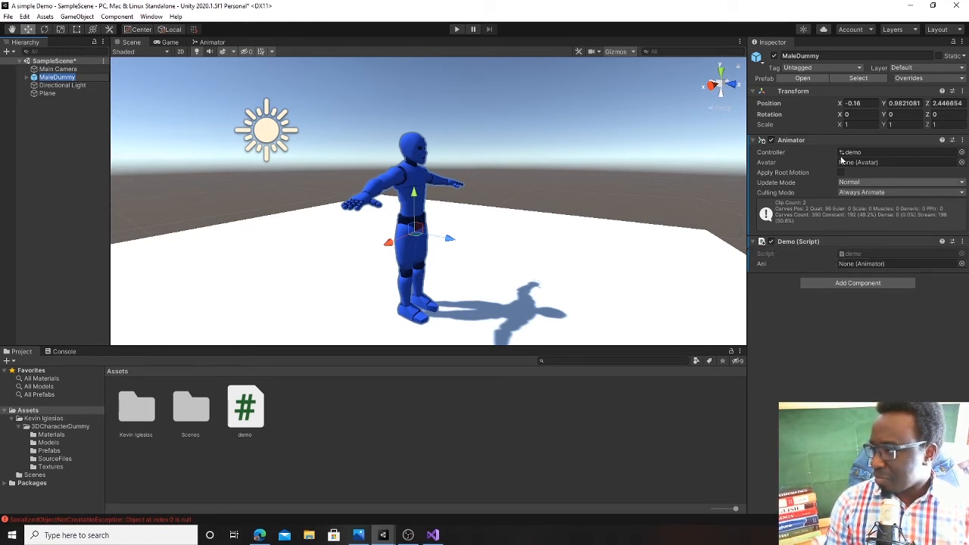
drag(796, 140, 862, 264)
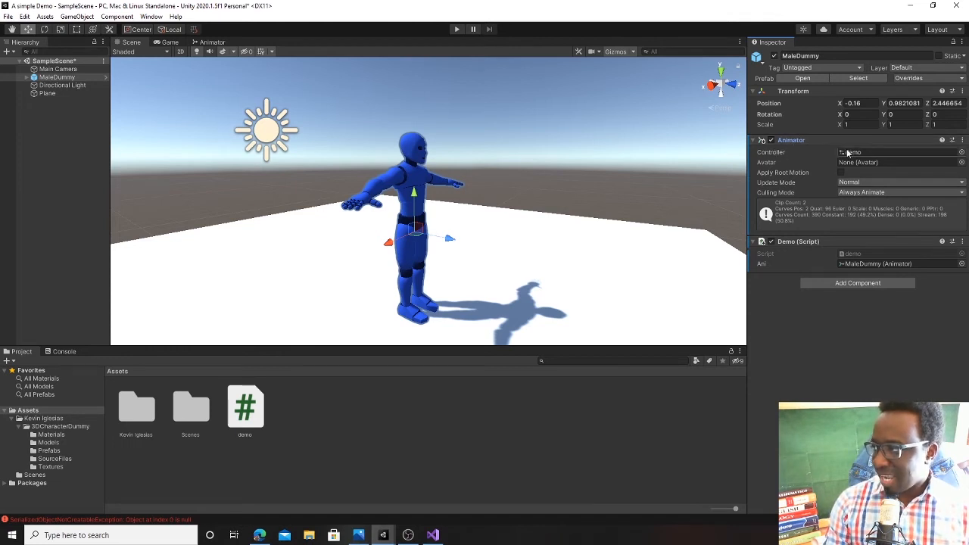
Turn on the dead parameter in the Animator.
click(211, 42)
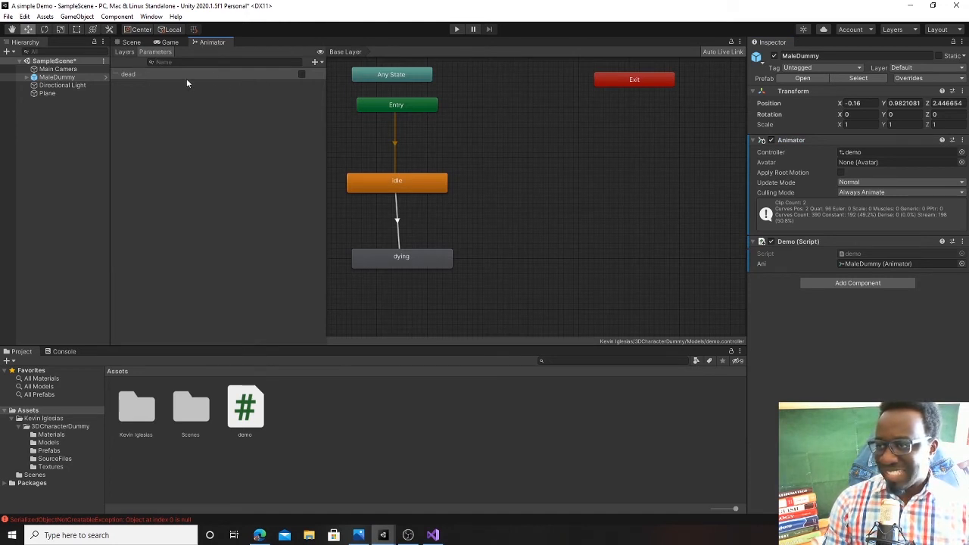
click(301, 74)
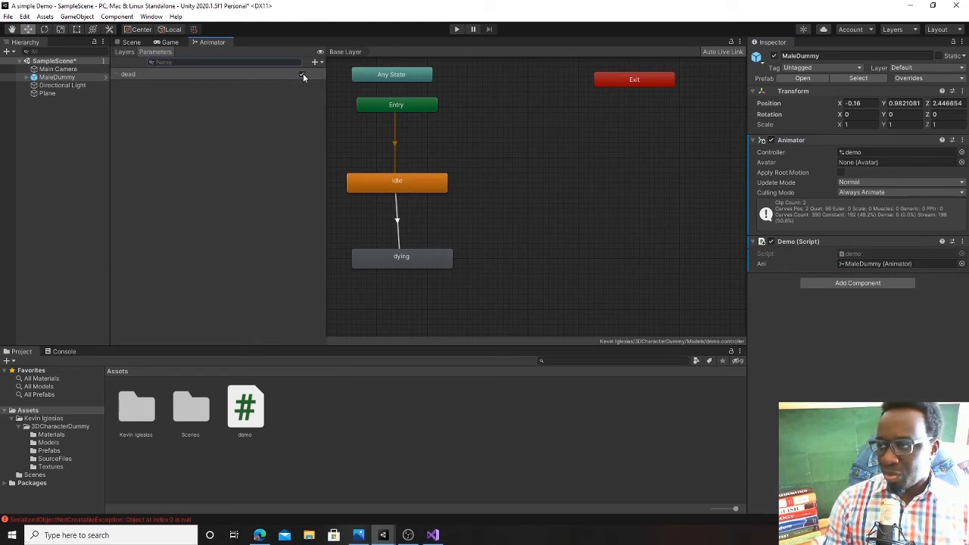
Return to the demo script in Visual Studio and highlight the public Animator ani; declaration for review.
click(432, 534)
drag(331, 169, 254, 169)
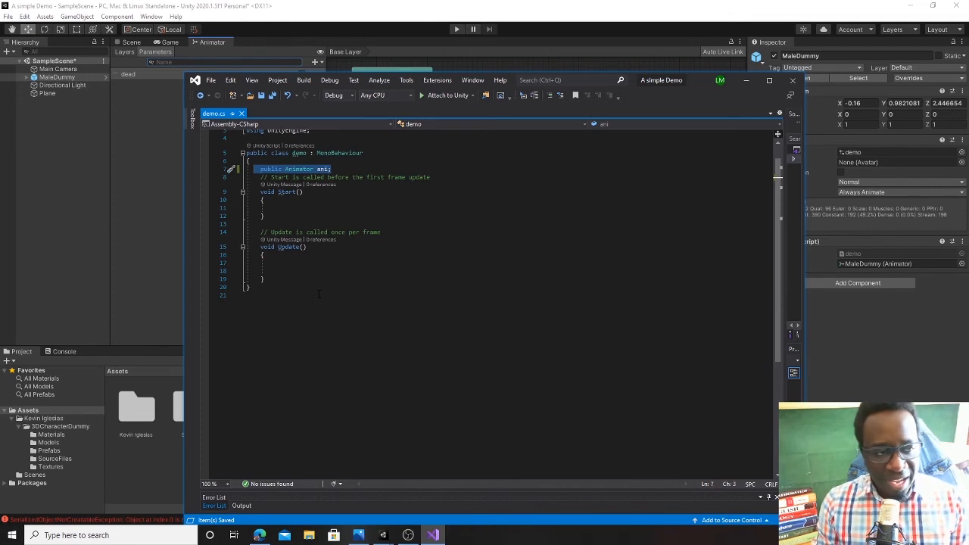
click(307, 270)
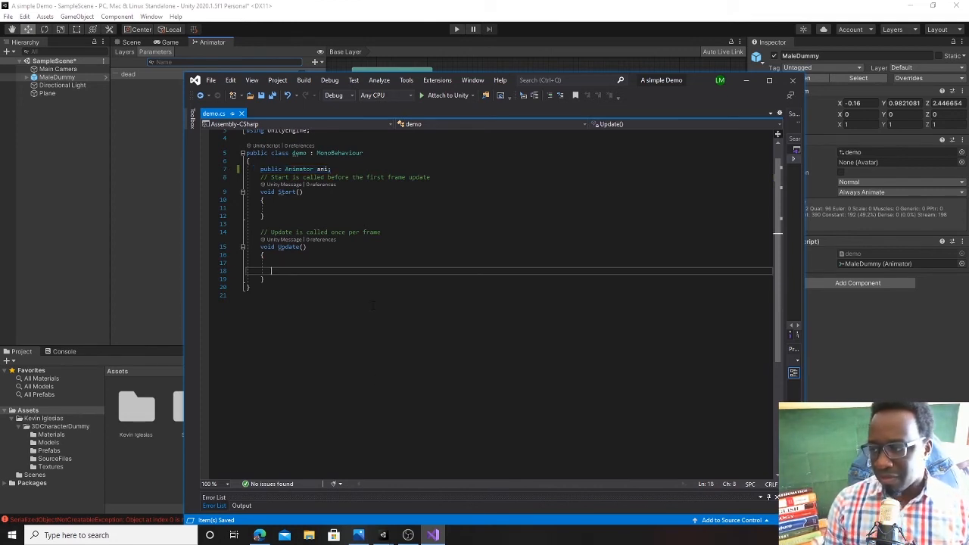
click(333, 169)
key(shift+Home)
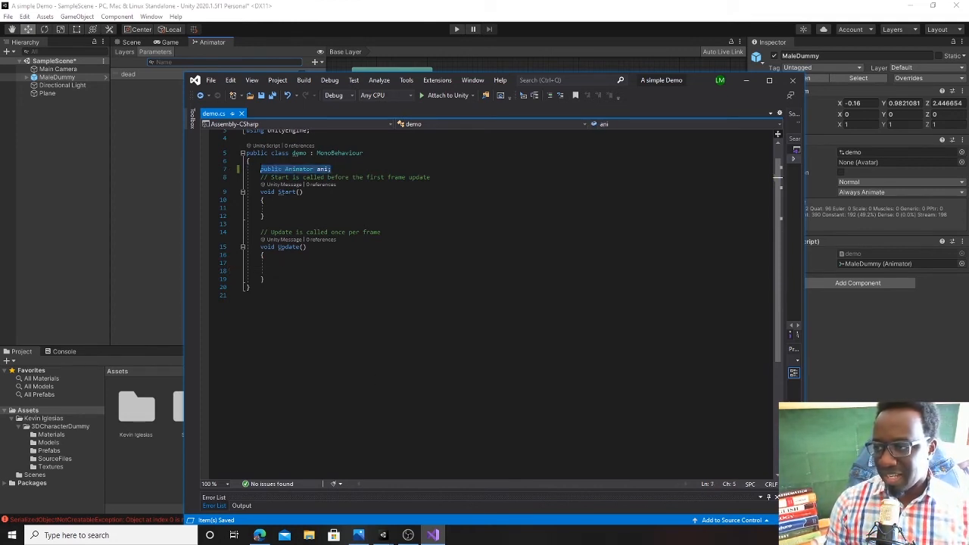
Inside Update() of the demo script, write the condition if(Input.GetKeyDown(KeyCode.Space)) and start a new line below it.
click(287, 271)
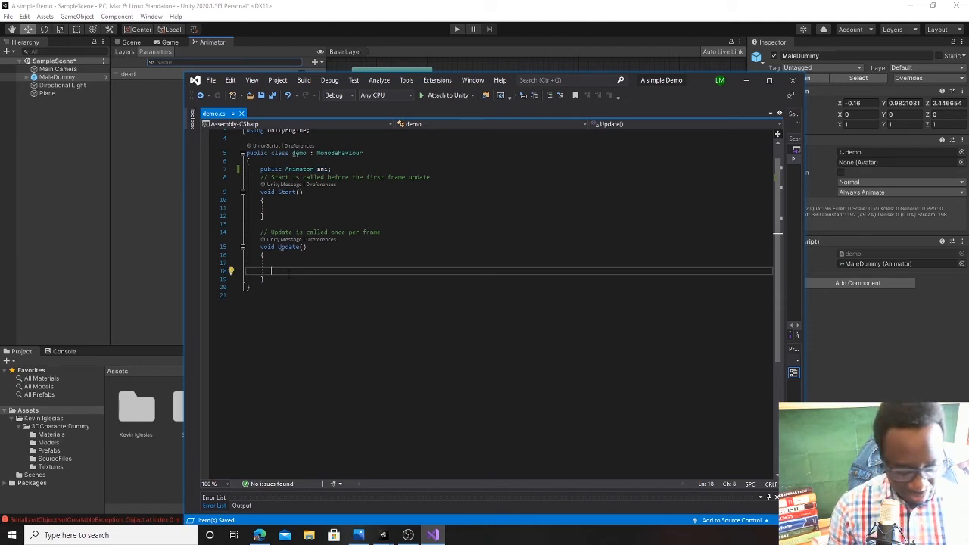
text(if()
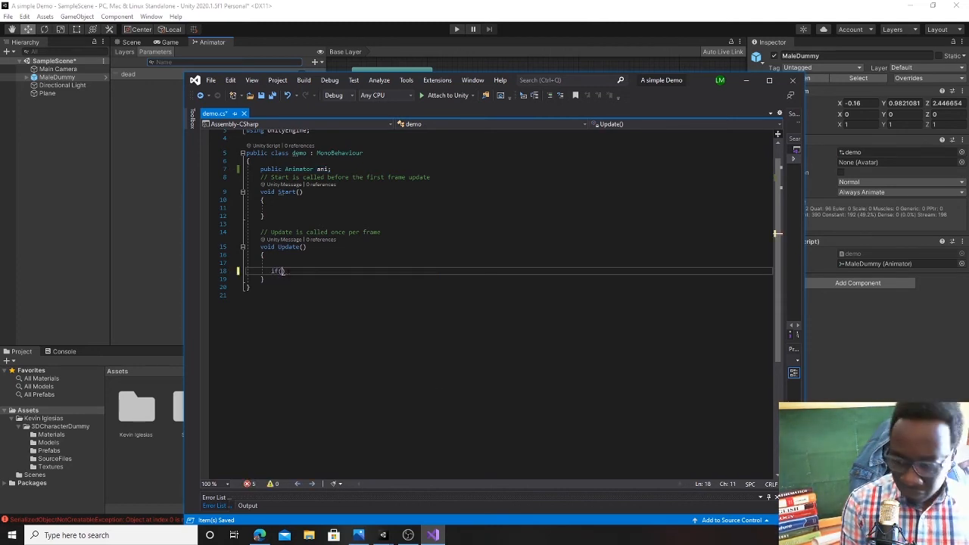
text(Input)
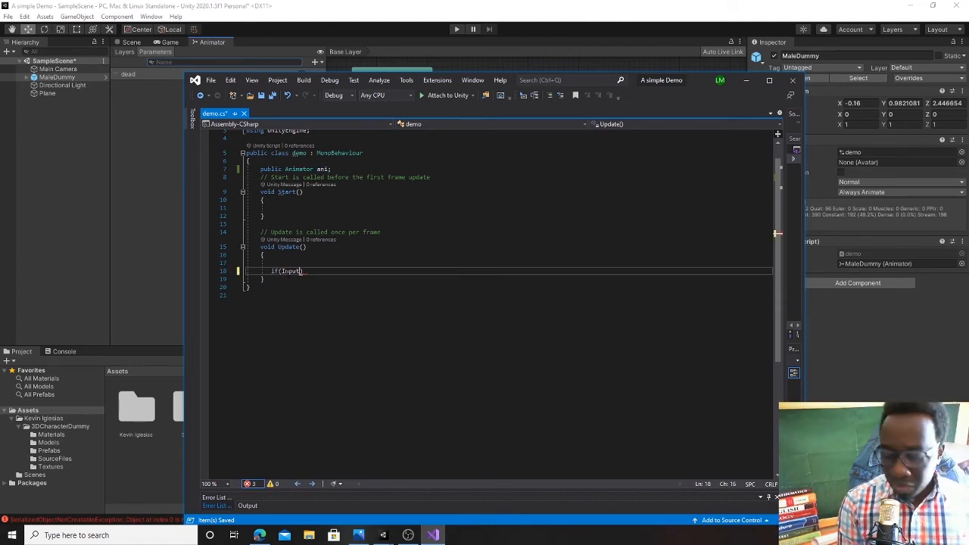
text(.getK)
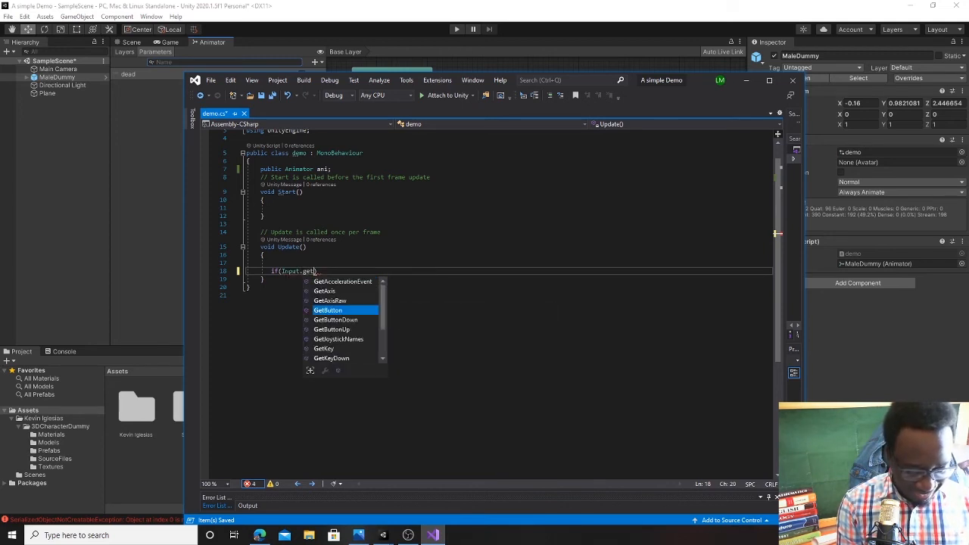
text(ey)
key(Down)
key(Tab)
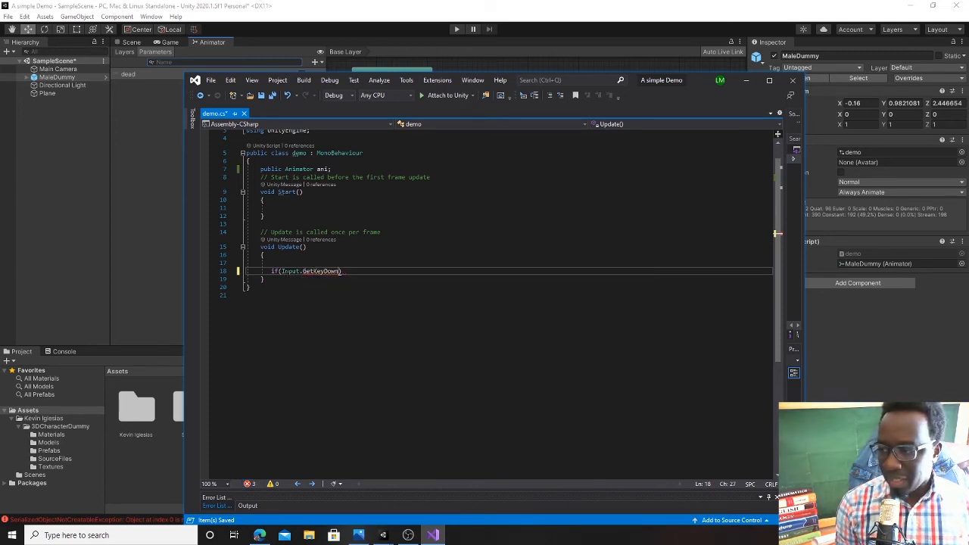
text((Ke)
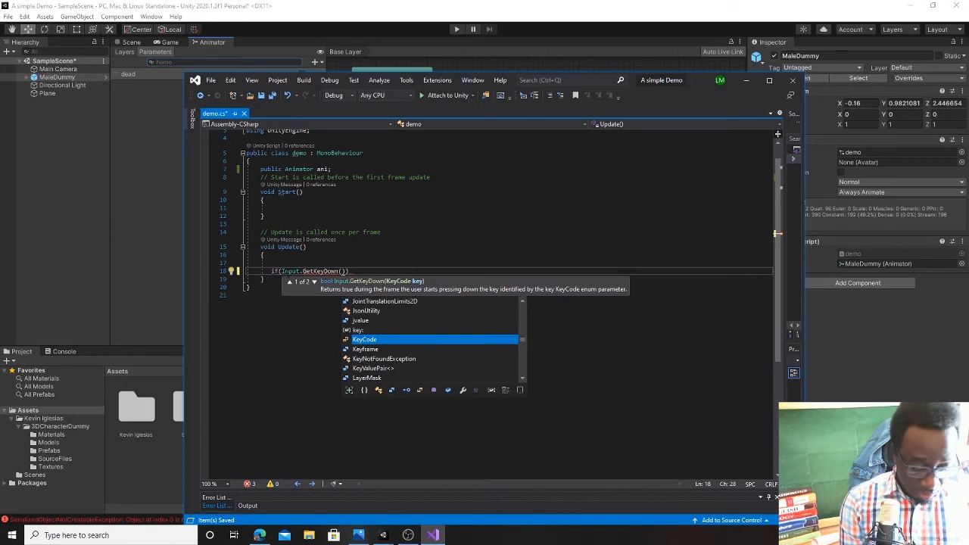
text(yc)
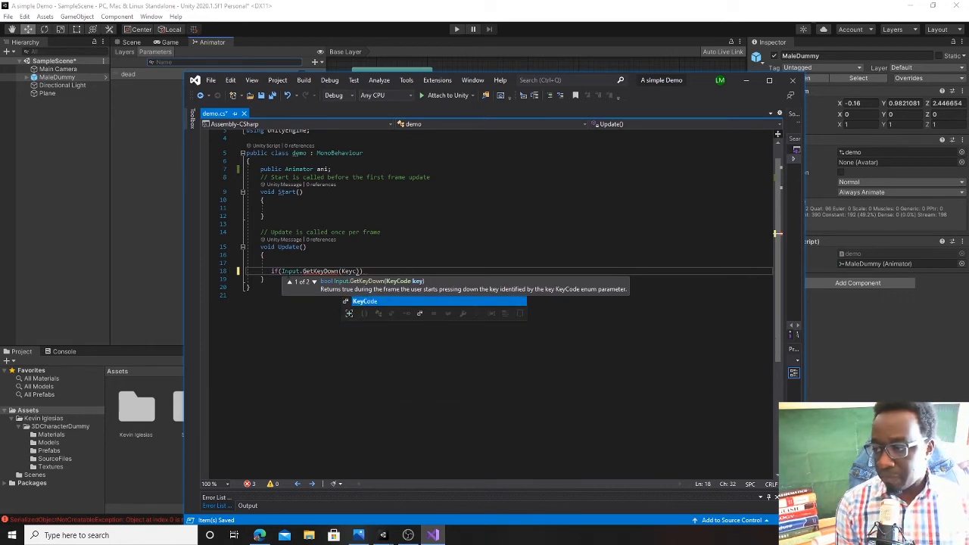
key(Tab)
text(.Space)
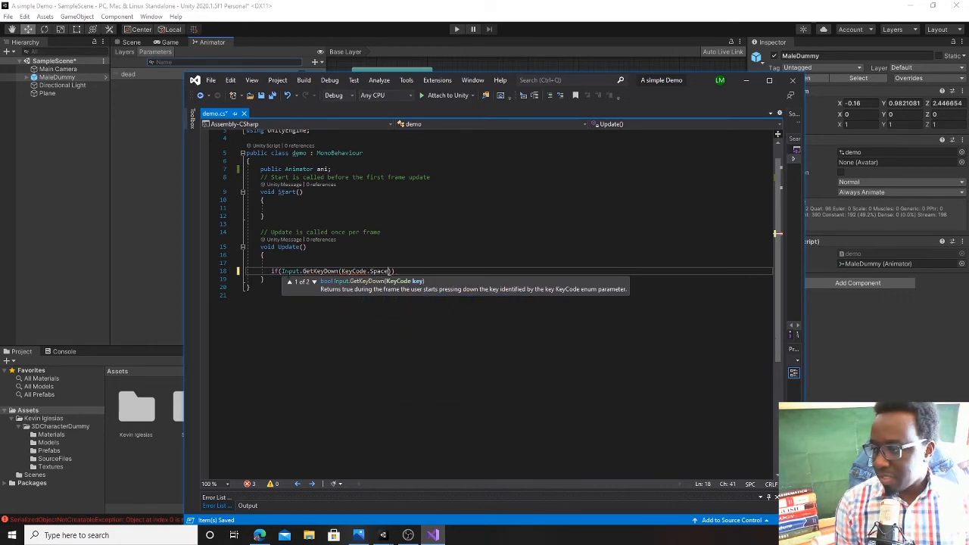
text()))
key(Return)
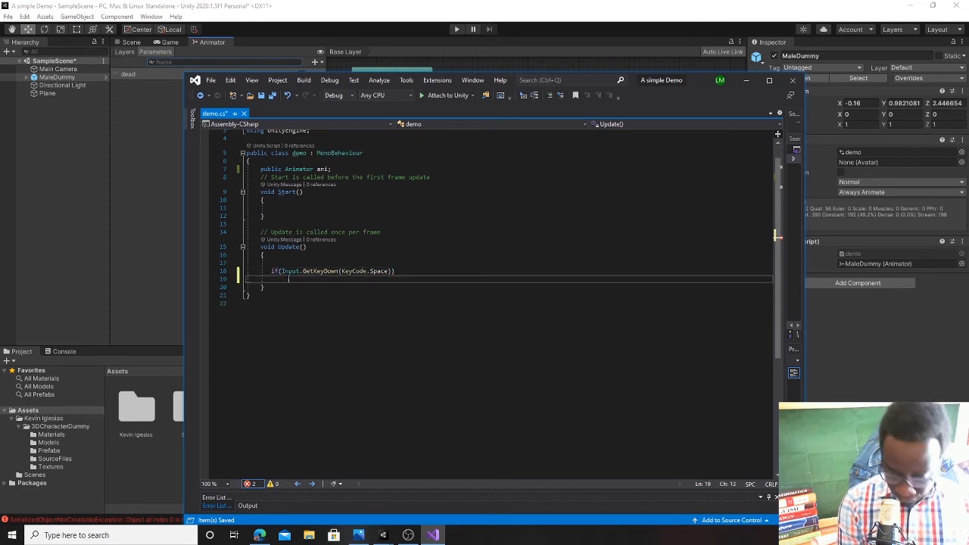
text({)
key(Return)
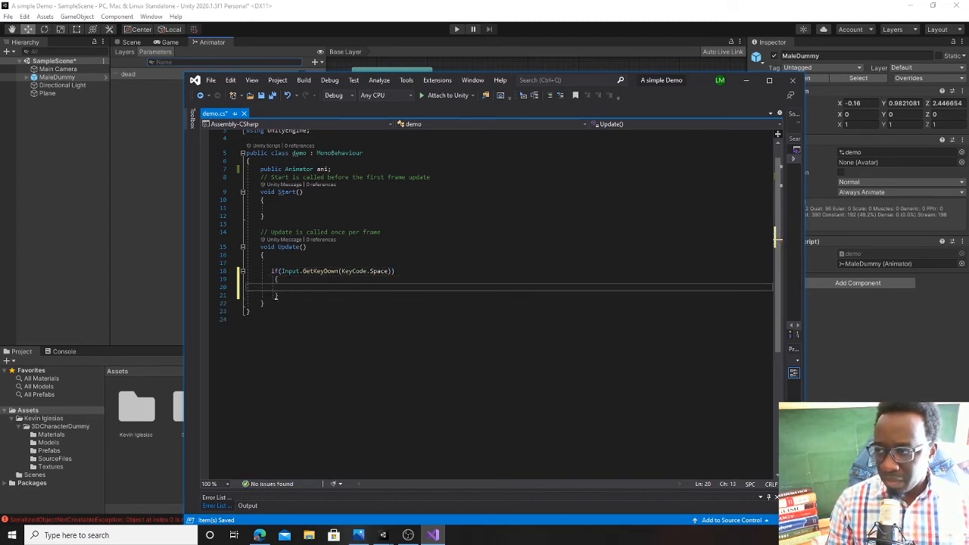
drag(278, 296, 247, 279)
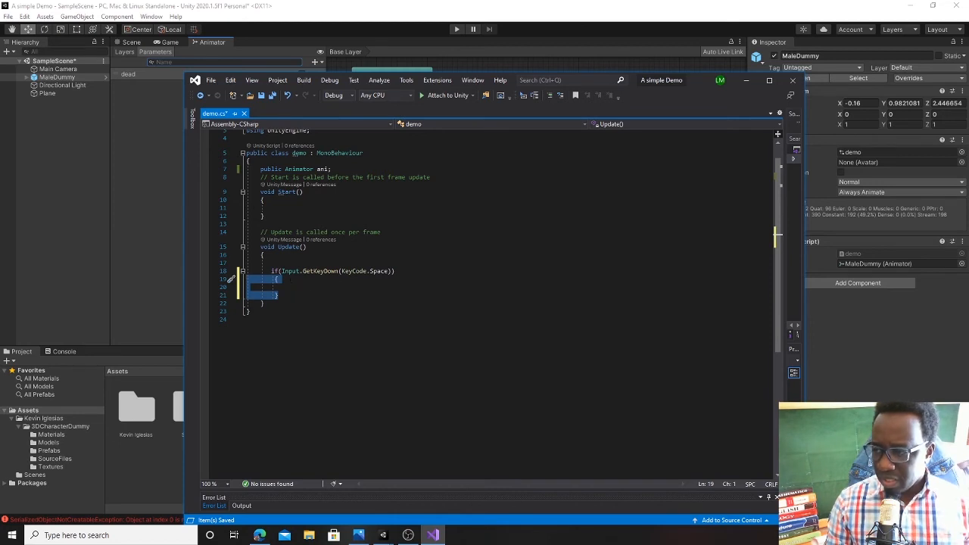
key(Down)
key(Down)
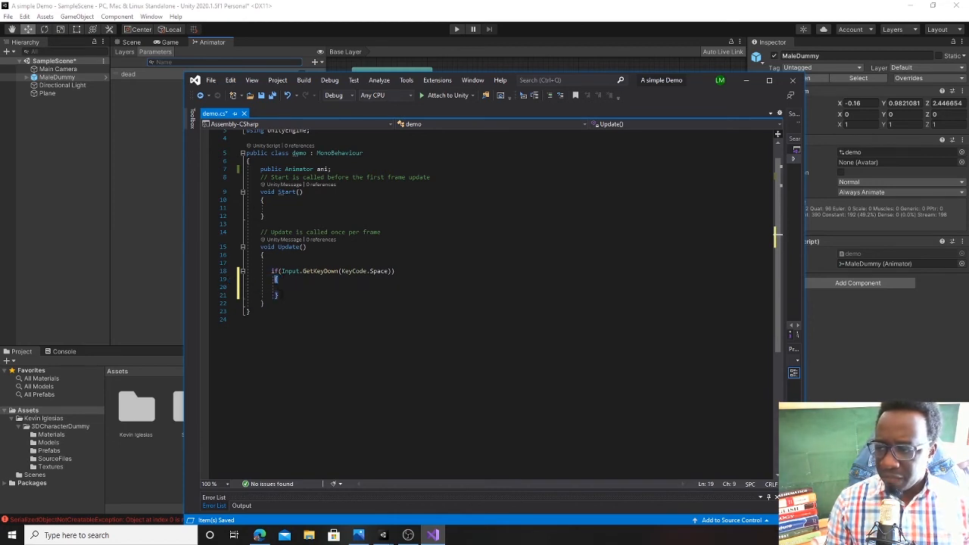
key(End)
key(shift+Up)
key(shift+Up)
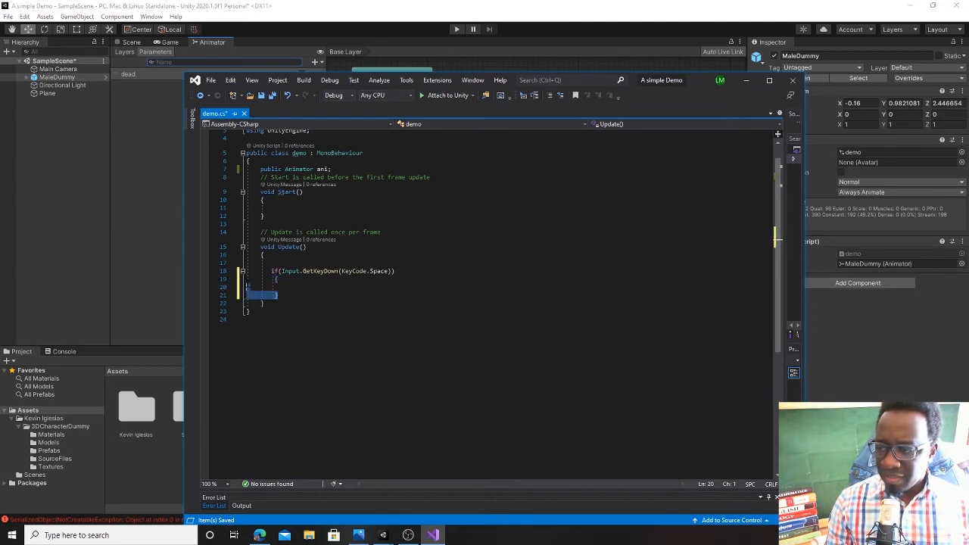
key(Delete)
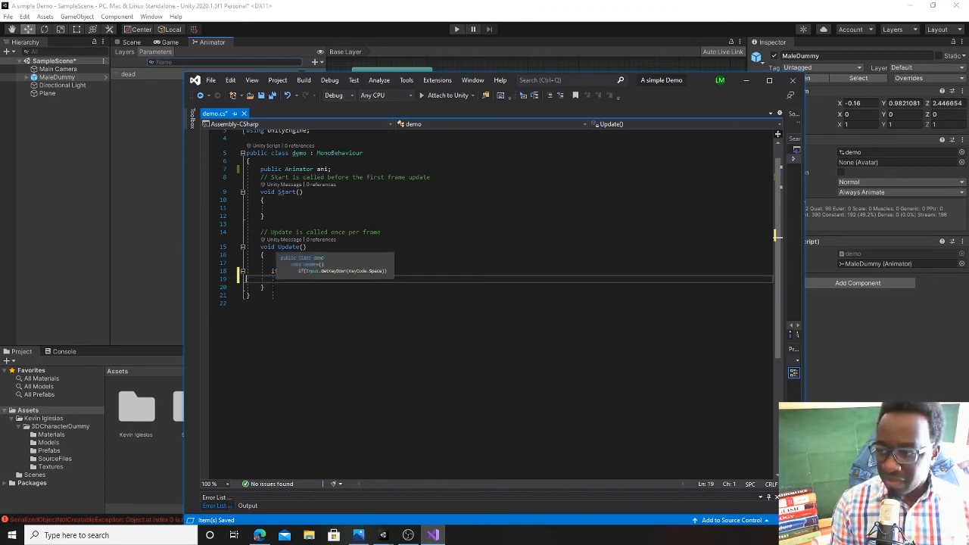
On an indented line directly below the if condition, begin a call to ani.SetBool.
click(405, 274)
key(Return)
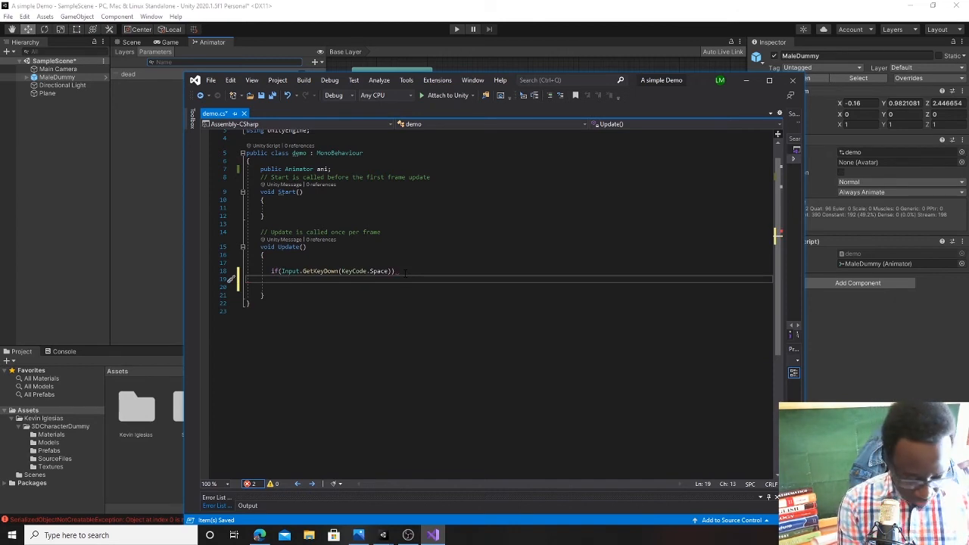
text(ani)
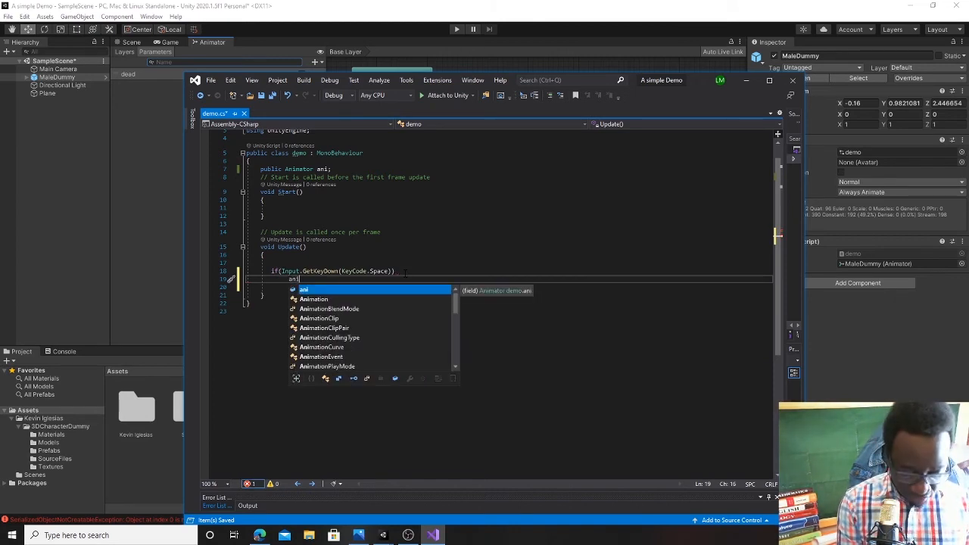
text(.)
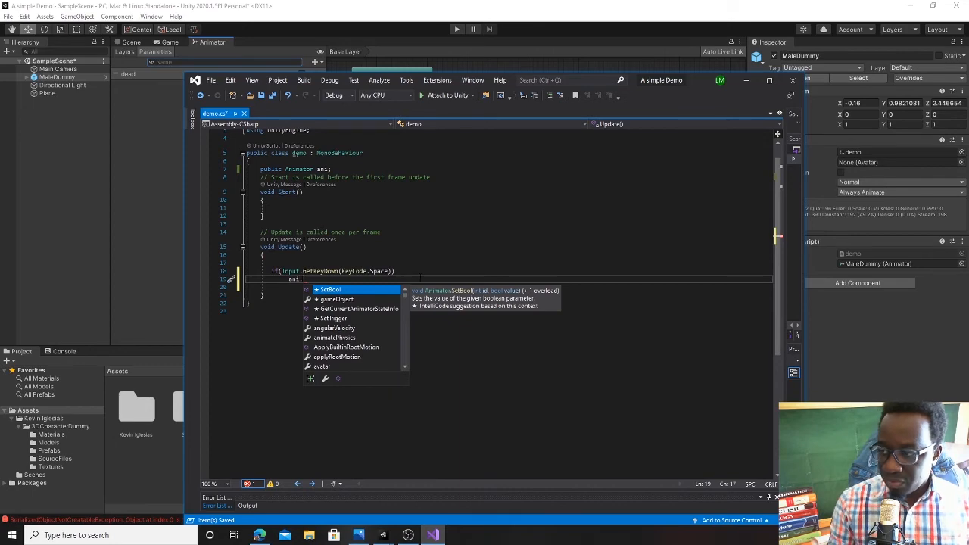
key(Tab)
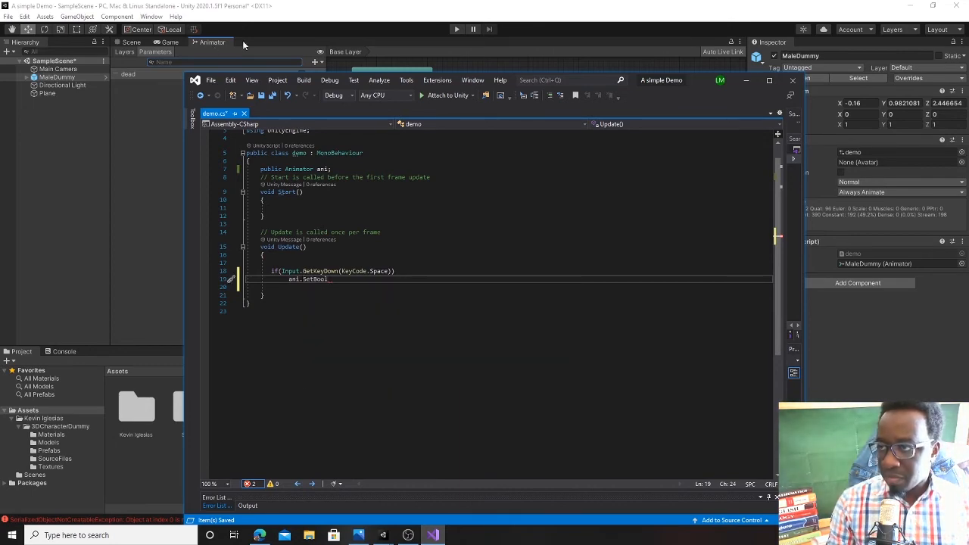
Check the dead parameter's name in Unity's Animator and return to the demo script in Visual Studio.
drag(698, 84, 676, 199)
click(194, 72)
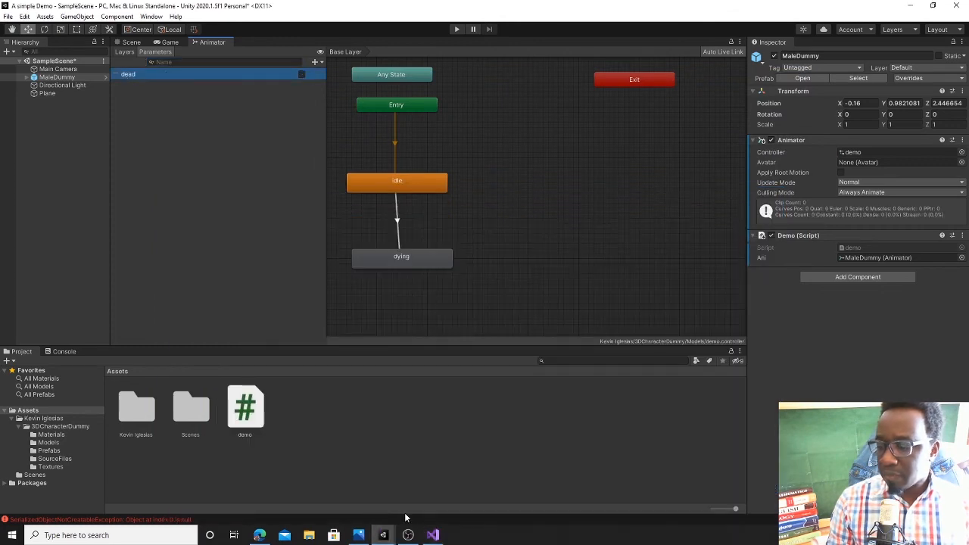
click(433, 536)
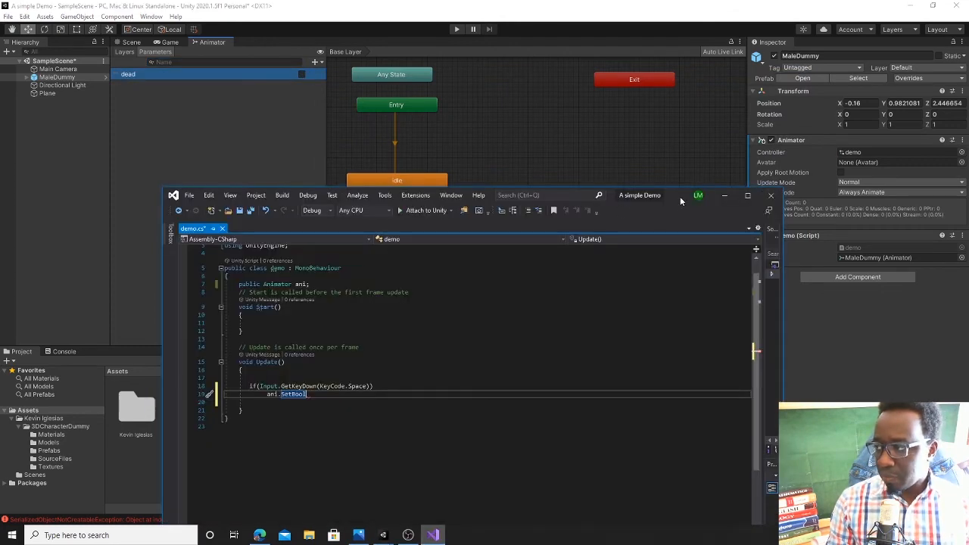
drag(680, 200, 652, 121)
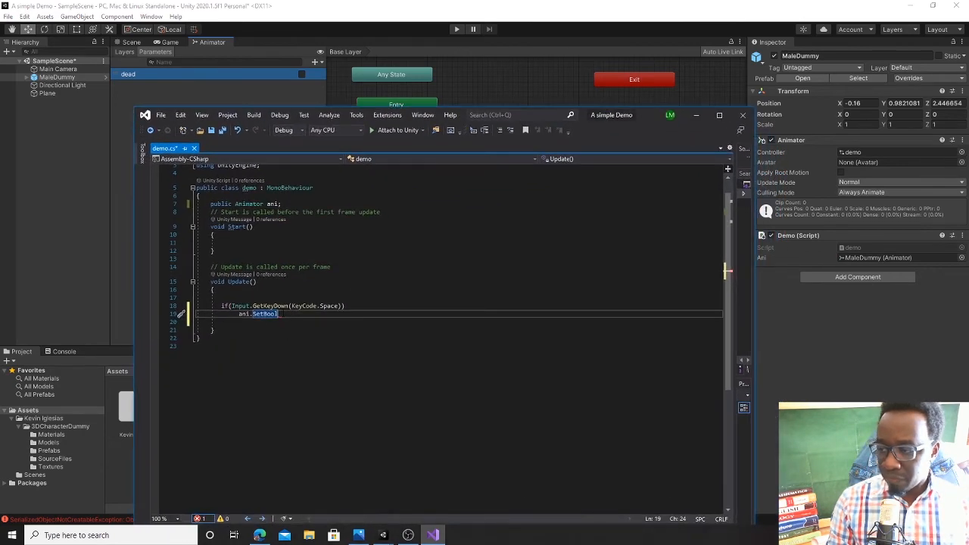
Complete the SetBool call with the arguments "dead" and true, ending the statement with a semicolon.
text(()
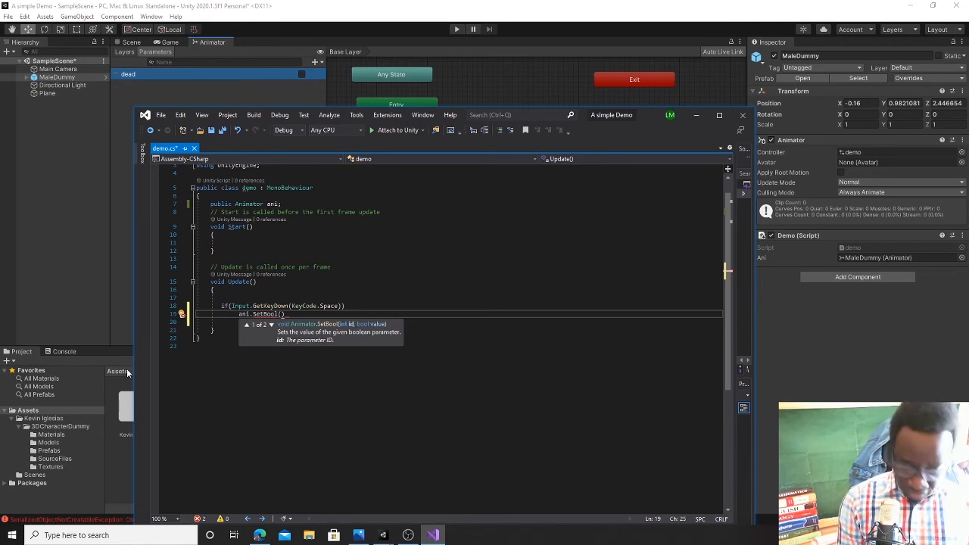
text(")
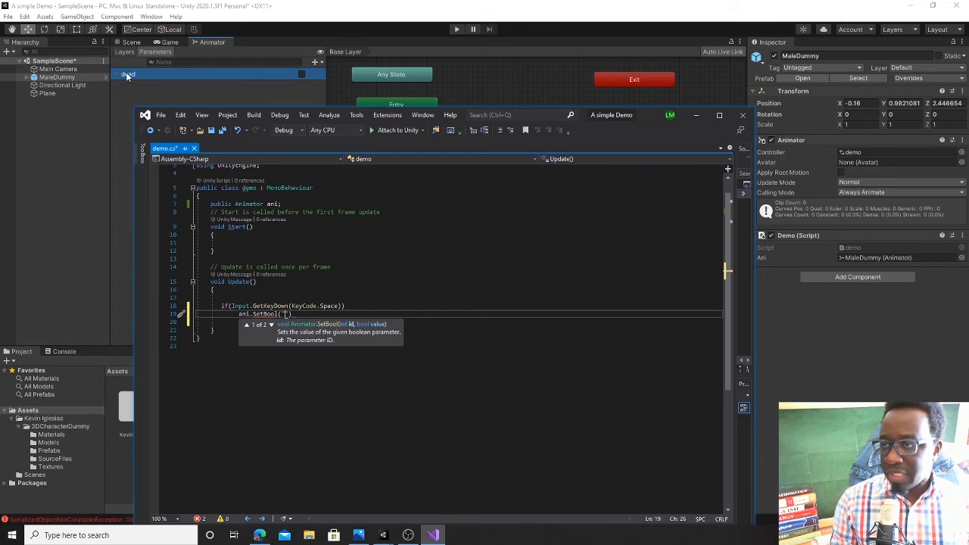
text(dead)
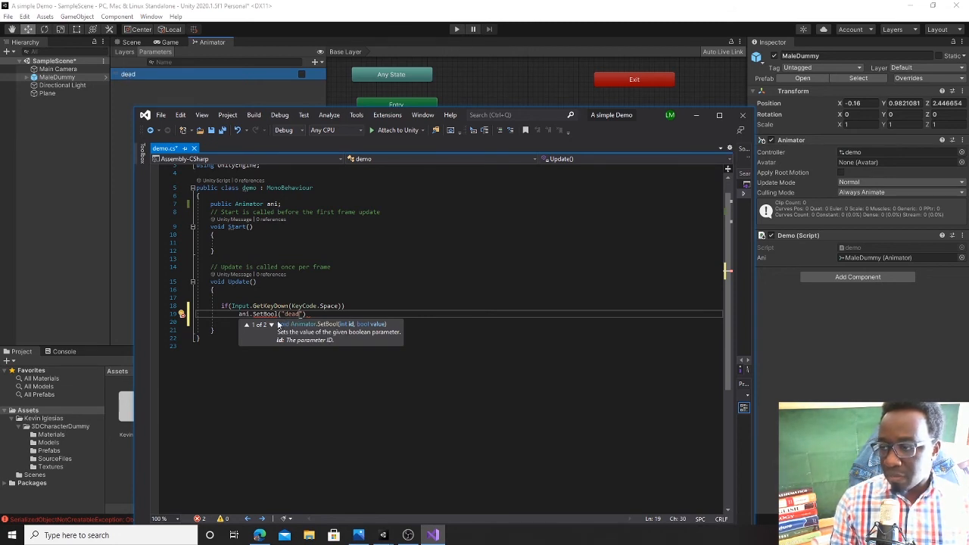
text())
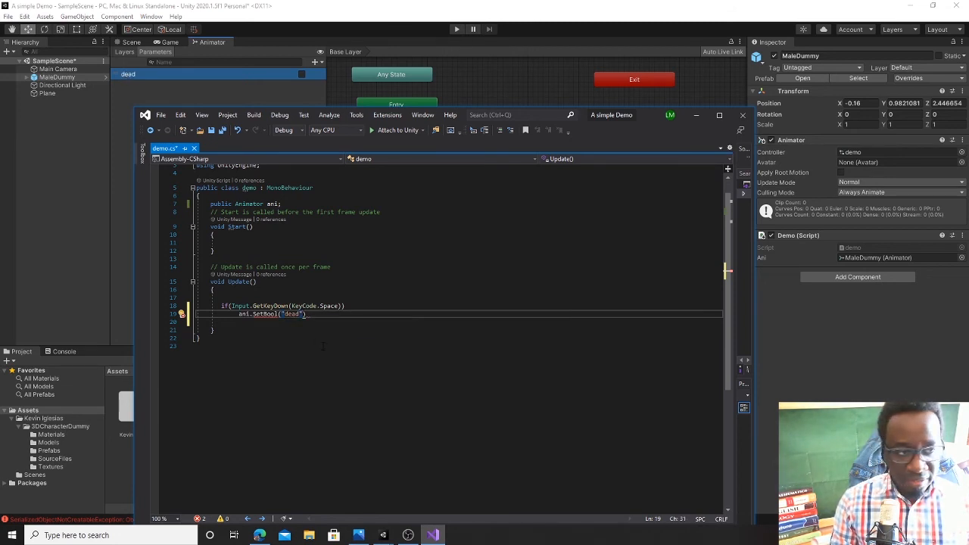
text(,)
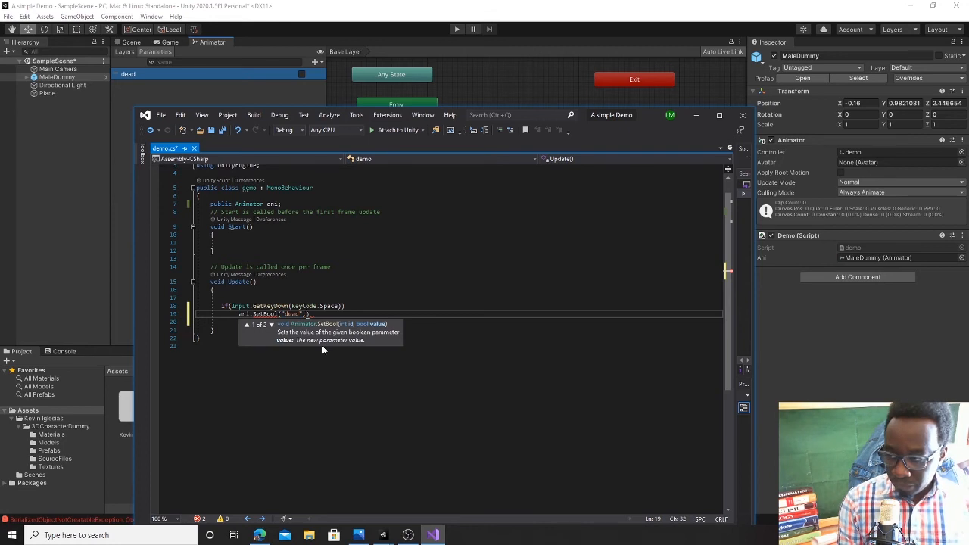
text(tu)
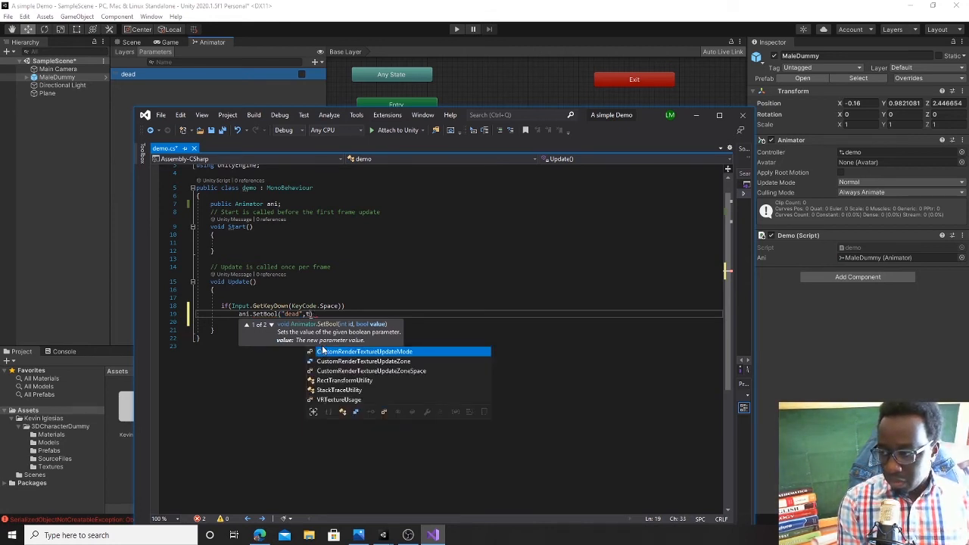
text(rue))
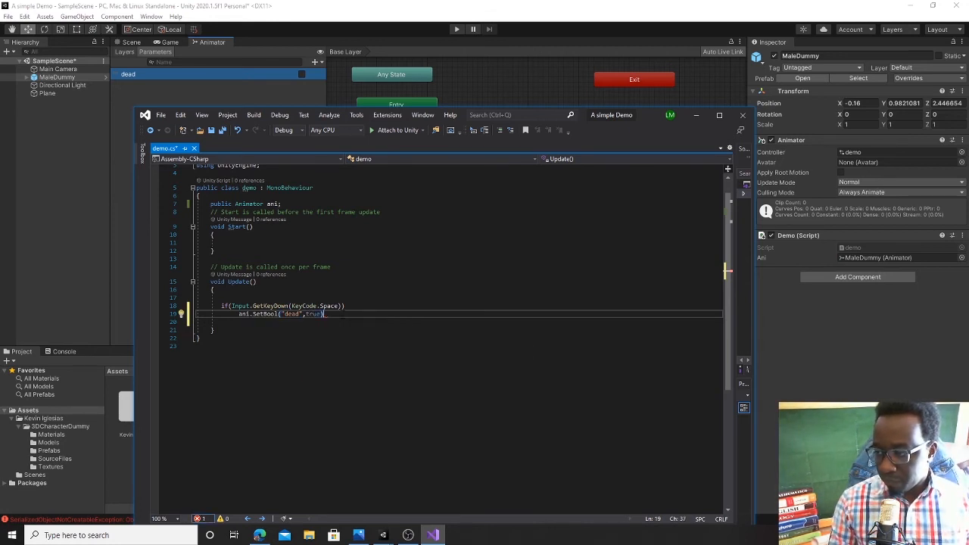
text(;)
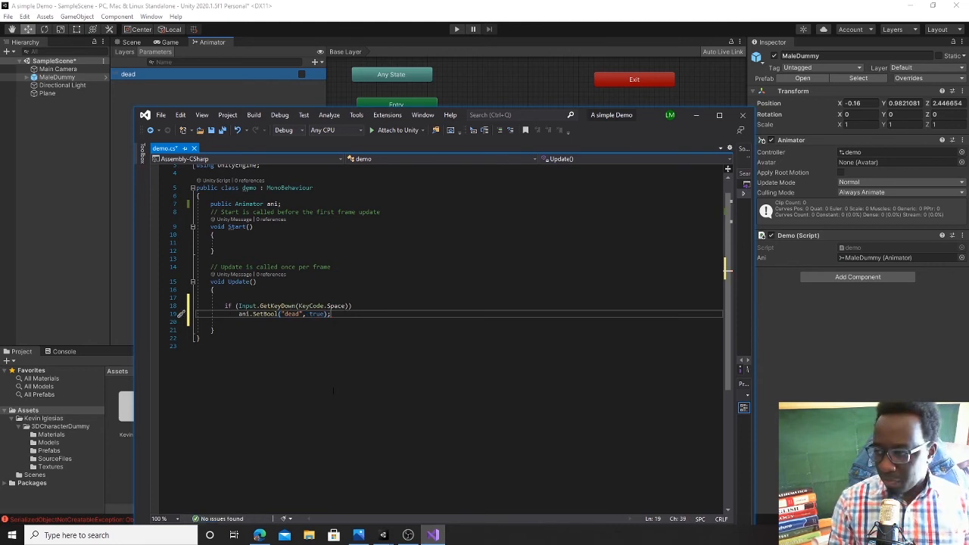
Enlarge the code and review the ani.SetBool("dead", true); statement inside Update().
click(196, 346)
ctrl+scroll(303, 324, up, 2)
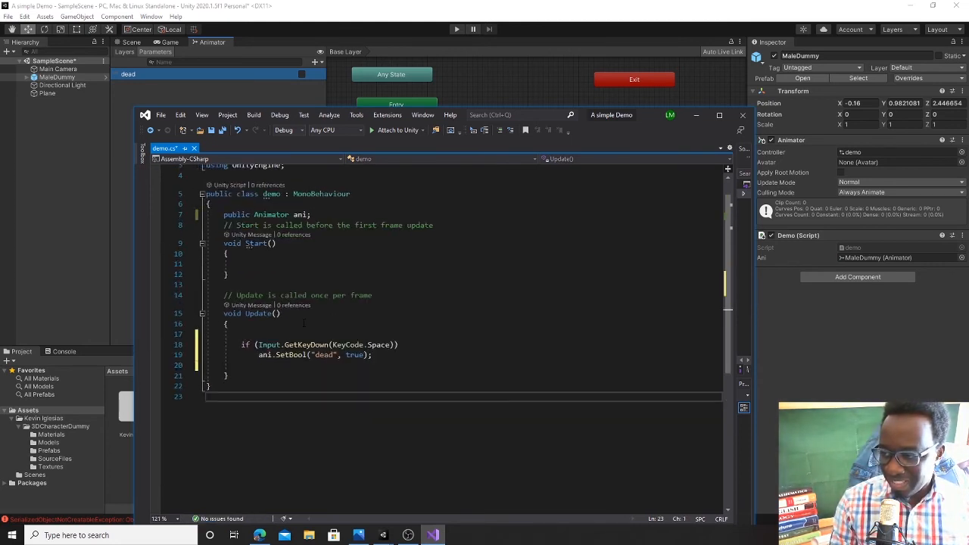
ctrl+scroll(303, 324, up, 2)
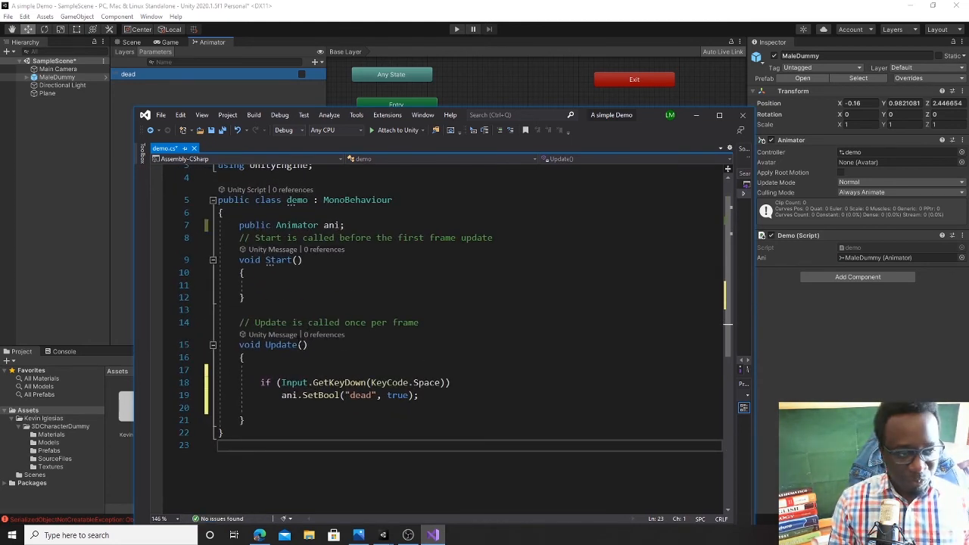
click(419, 407)
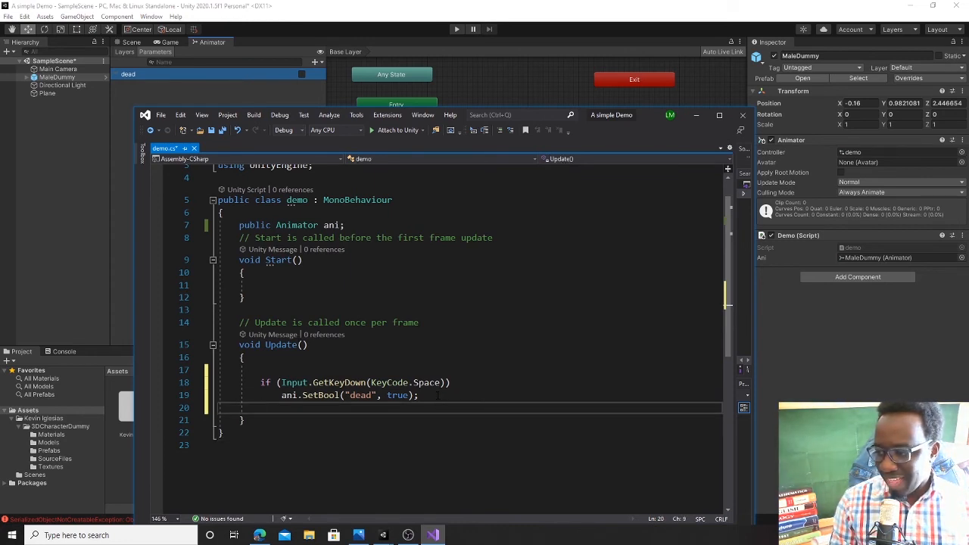
click(419, 395)
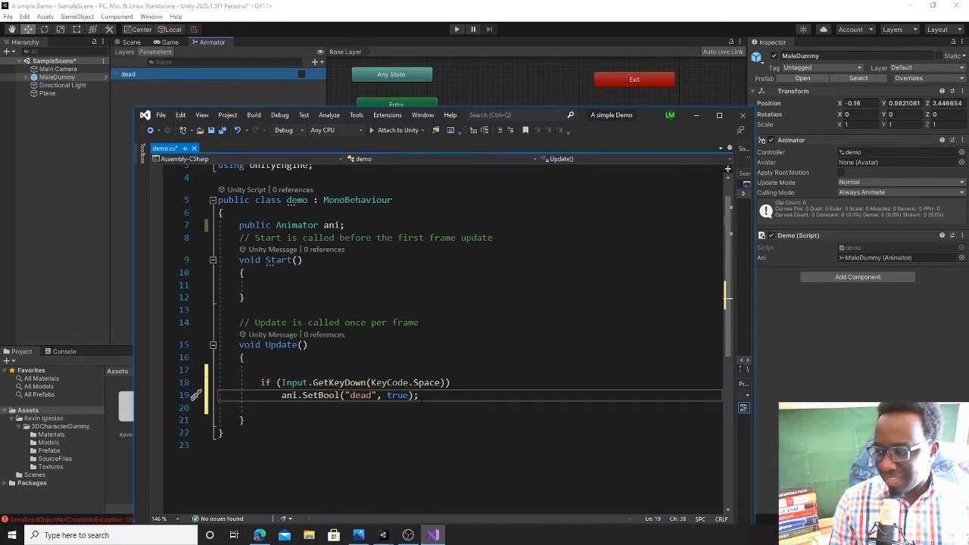
drag(419, 395, 281, 395)
click(437, 415)
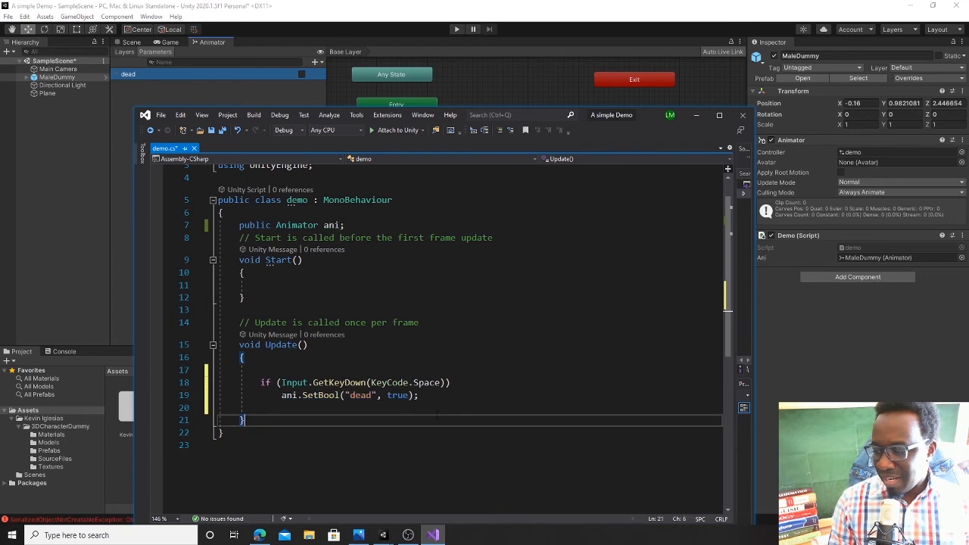
click(419, 396)
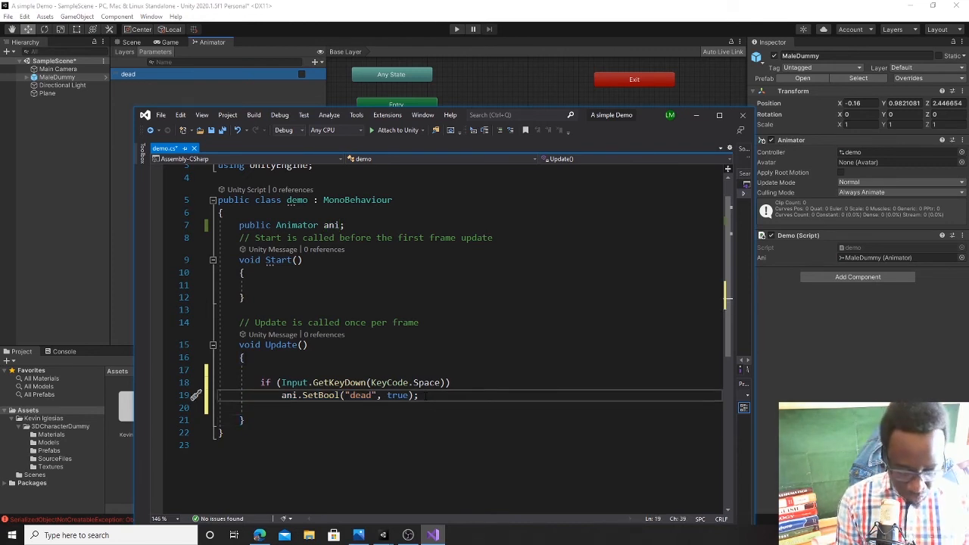
Add the statement print("bob"); on a new line below the ani.SetBool call in Update().
key(Return)
text(print)
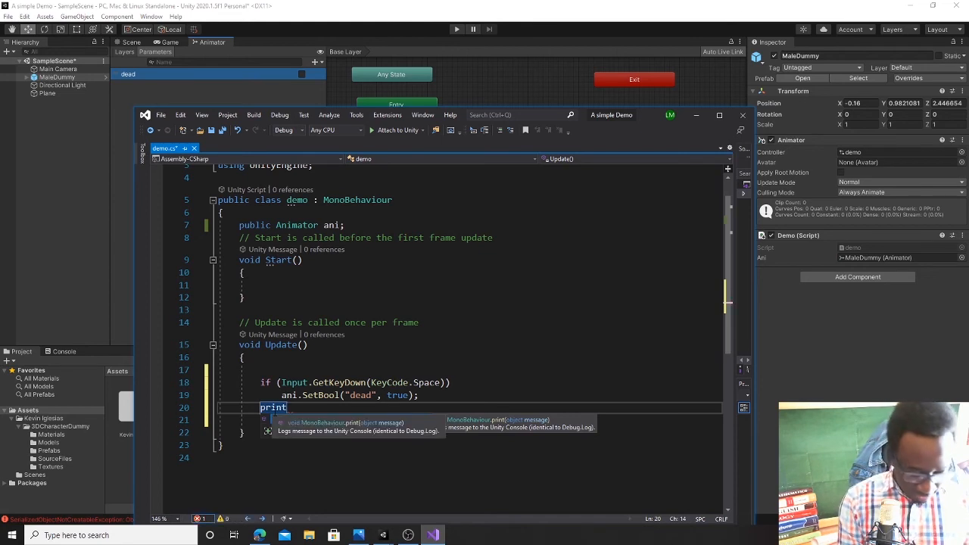
text((")
text(boom)
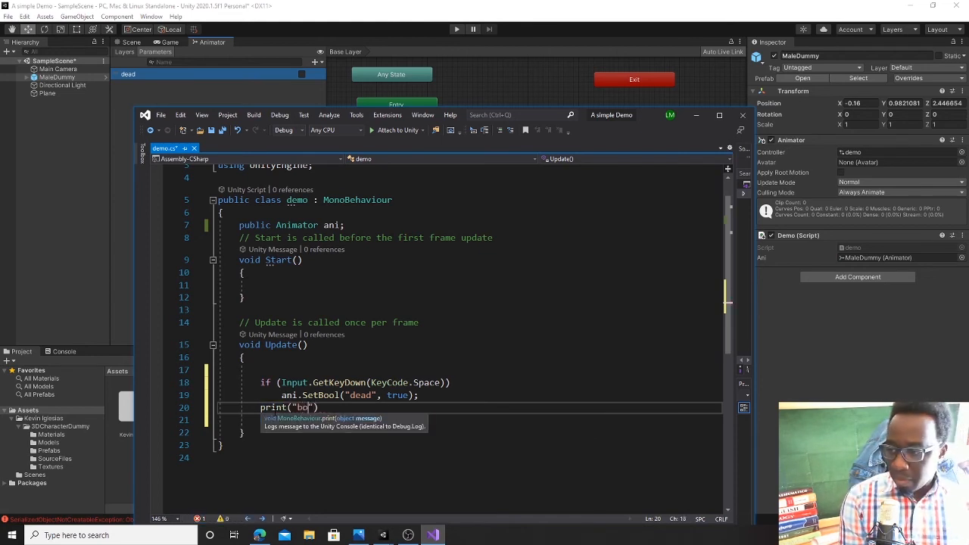
text("))
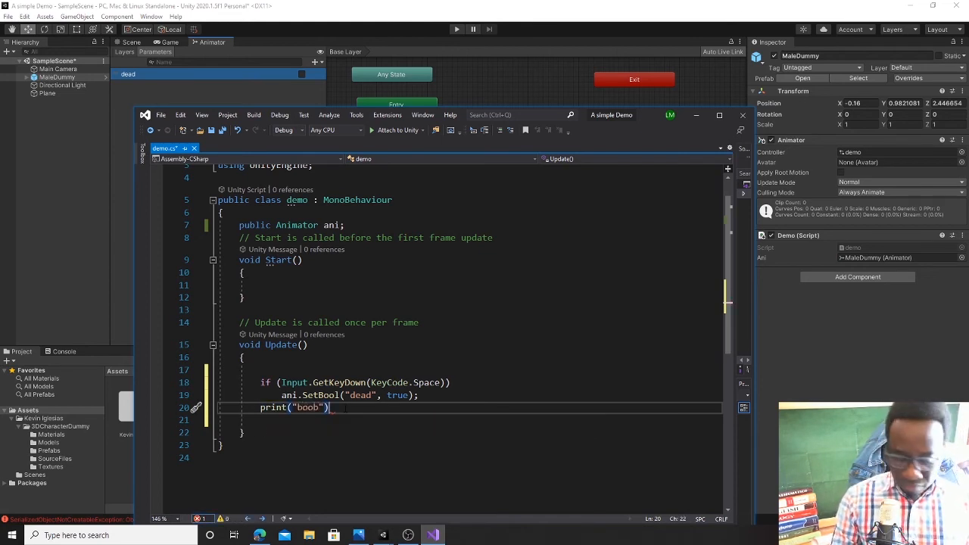
text(;)
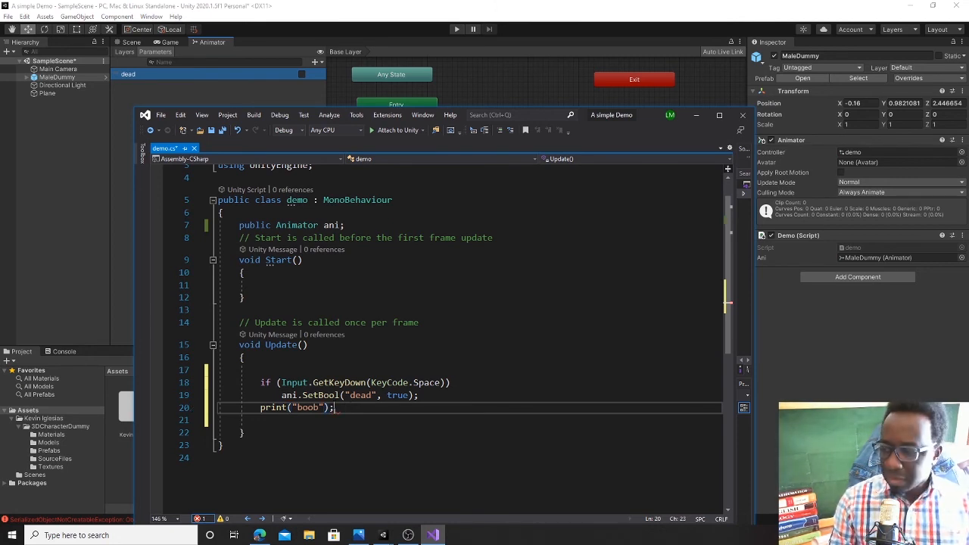
key(BackSpace)
key(BackSpace)
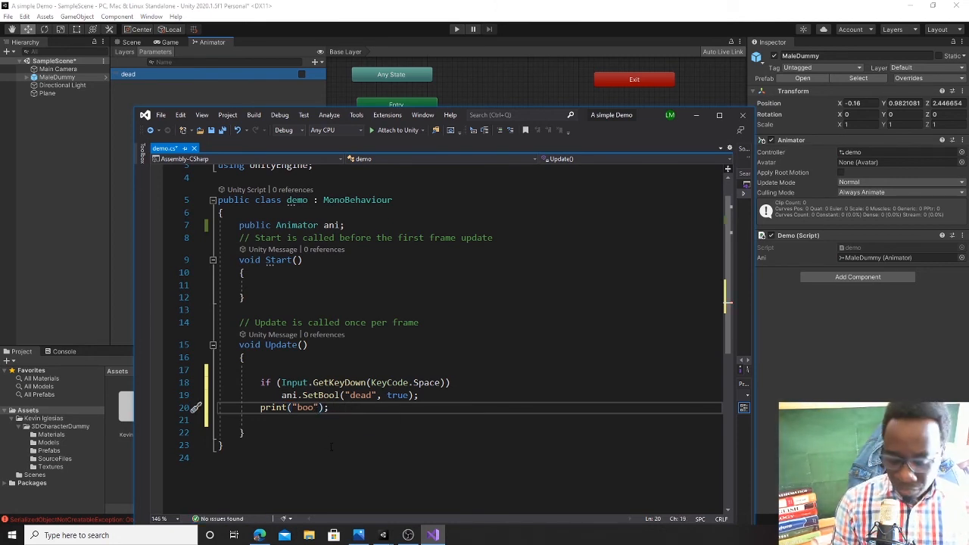
text(b)
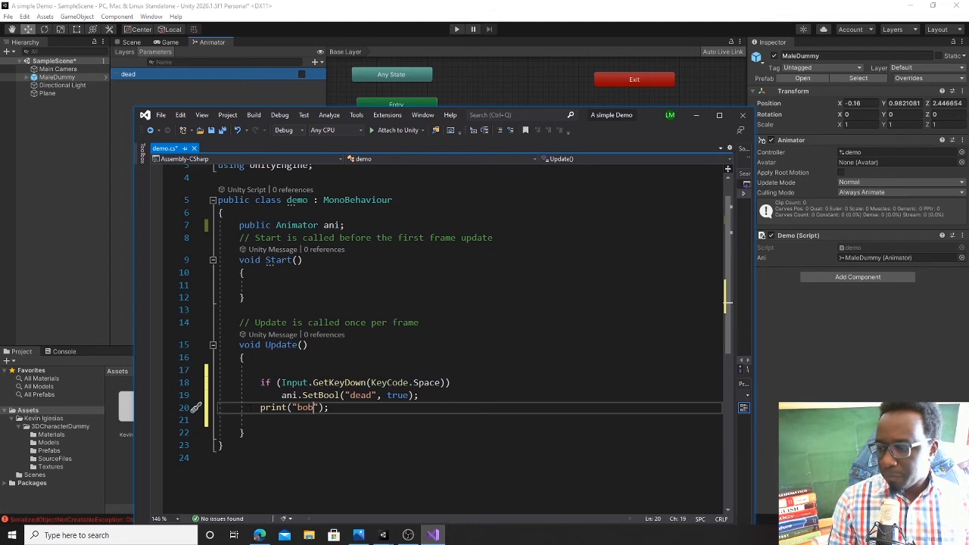
Indent the print("bob"); line one level so it aligns with the ani.SetBool statement above it.
click(258, 407)
key(Right)
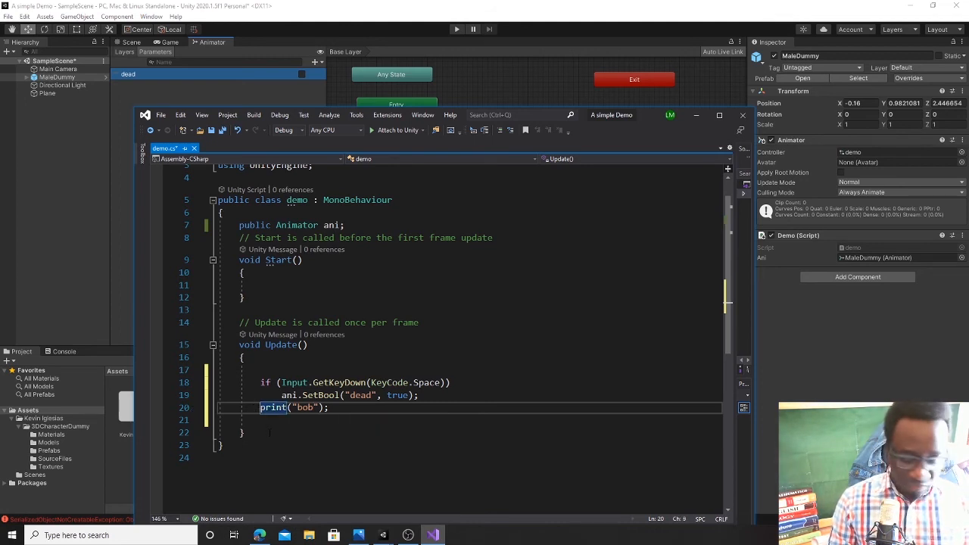
key(Tab)
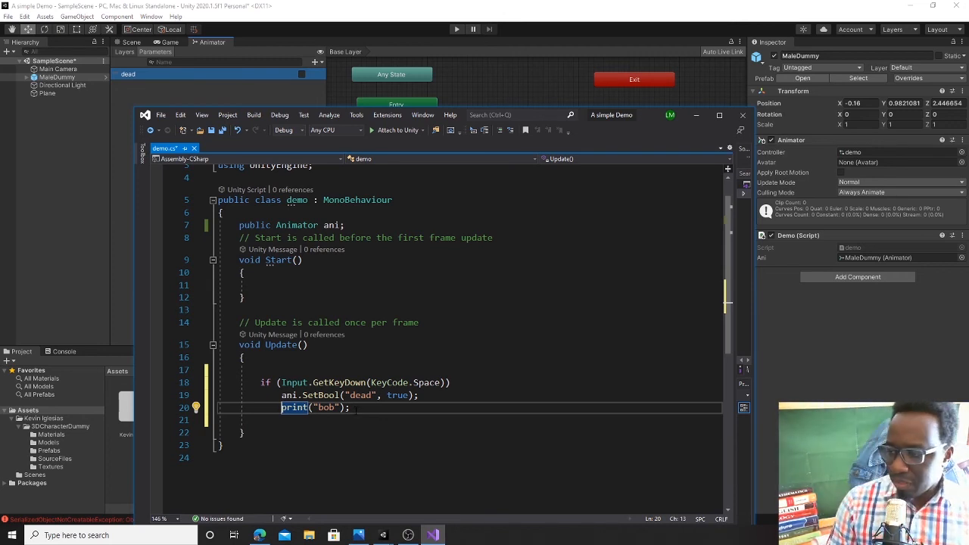
click(360, 408)
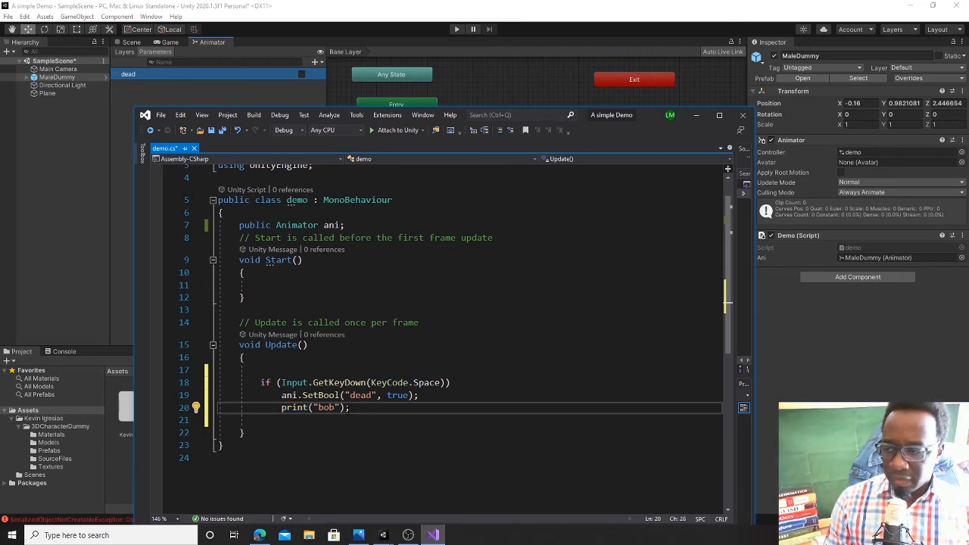
Examine how the if condition relates to the SetBool and print statements inside Update().
drag(436, 400, 280, 395)
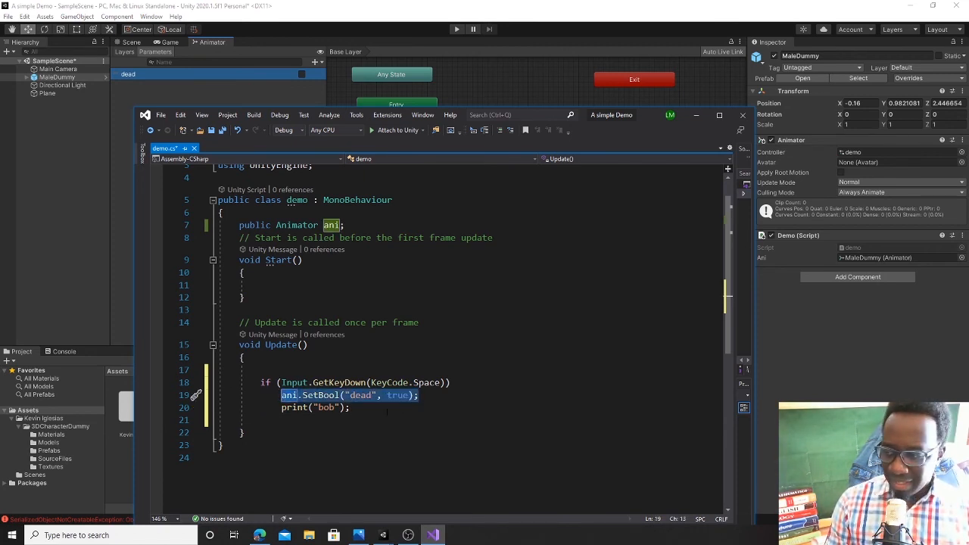
drag(261, 383, 450, 384)
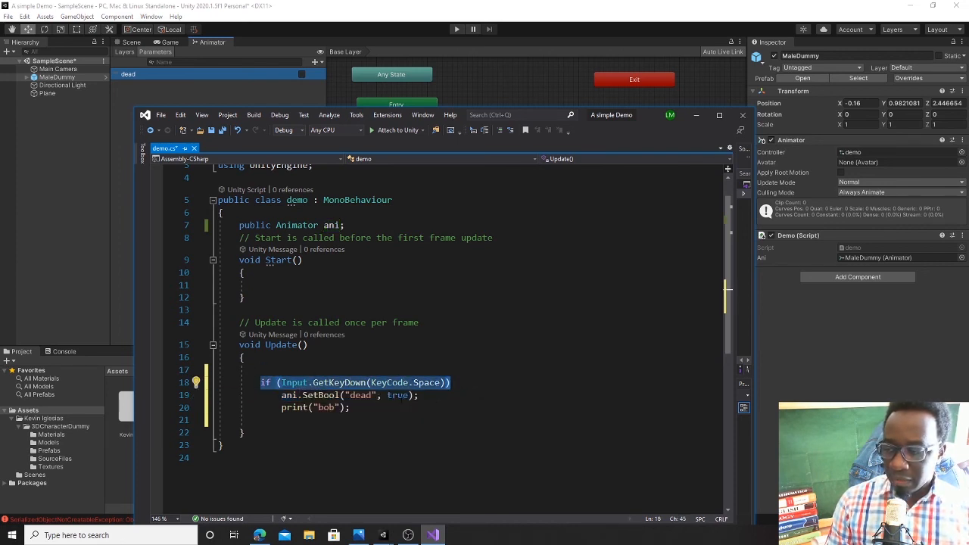
drag(421, 396, 282, 395)
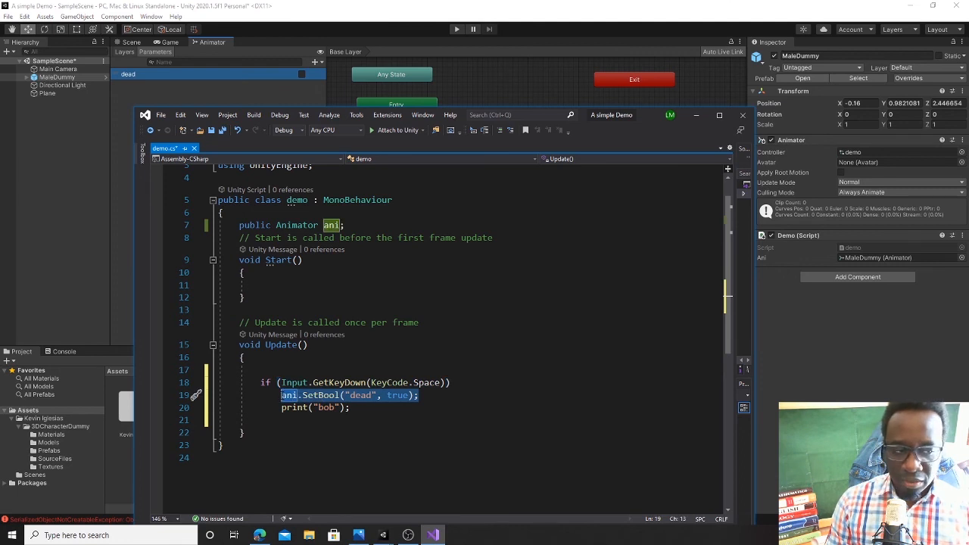
drag(349, 408, 281, 407)
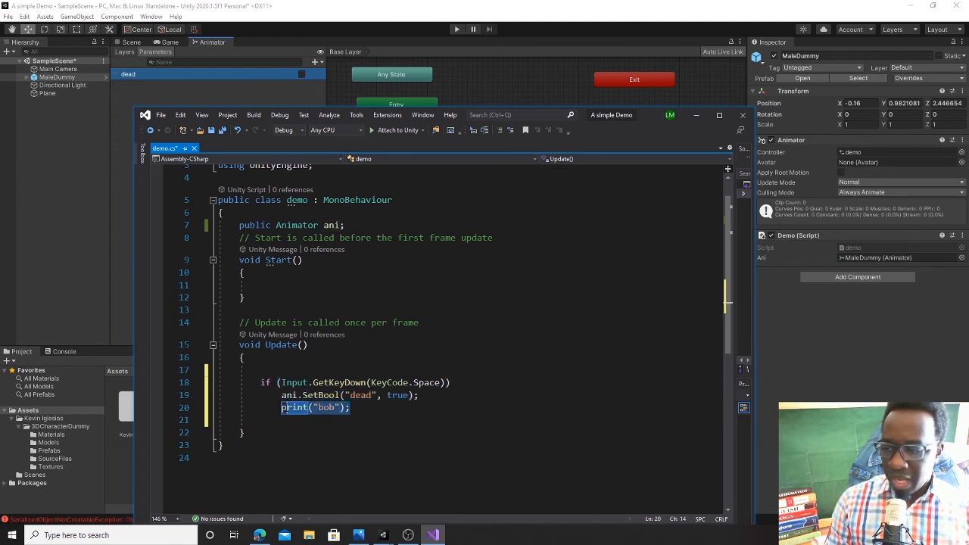
drag(312, 347, 234, 346)
Separate the print("bob"); statement from the SetBool line with two blank lines, and delete the statement.
click(282, 408)
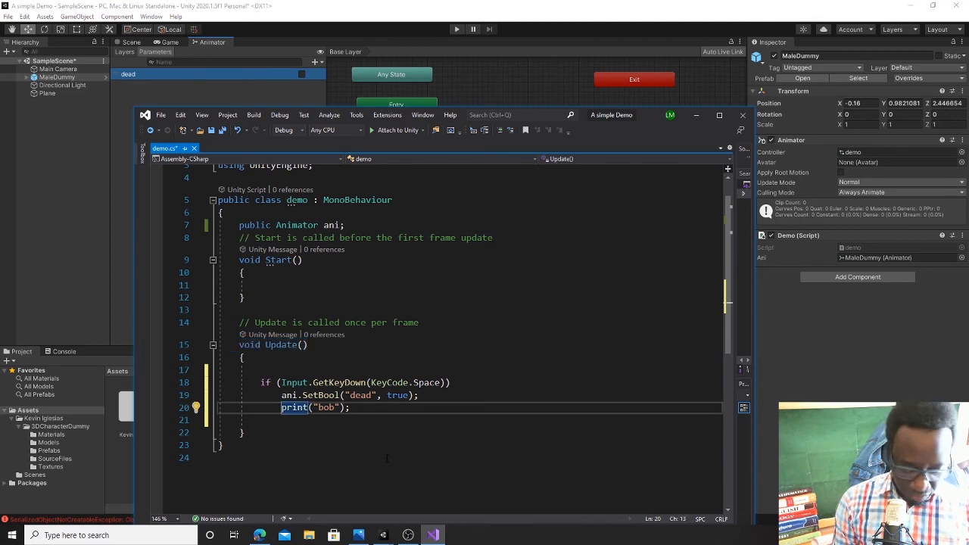
key(Return)
key(Return)
key(BackSpace)
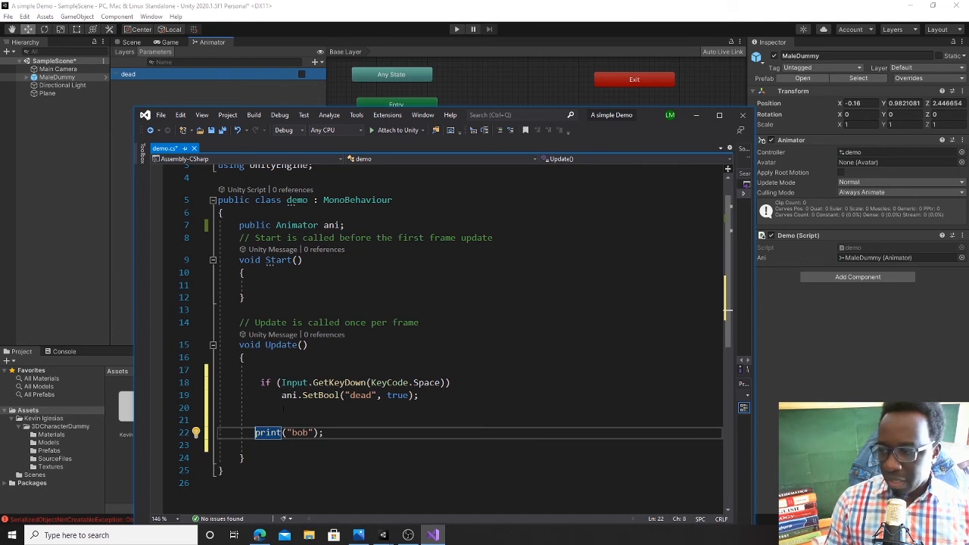
drag(325, 433, 255, 433)
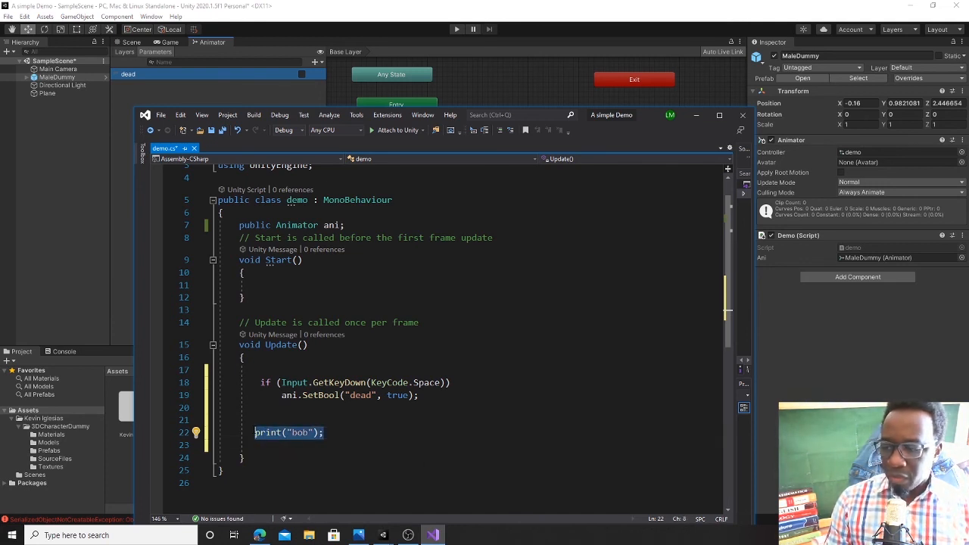
key(BackSpace)
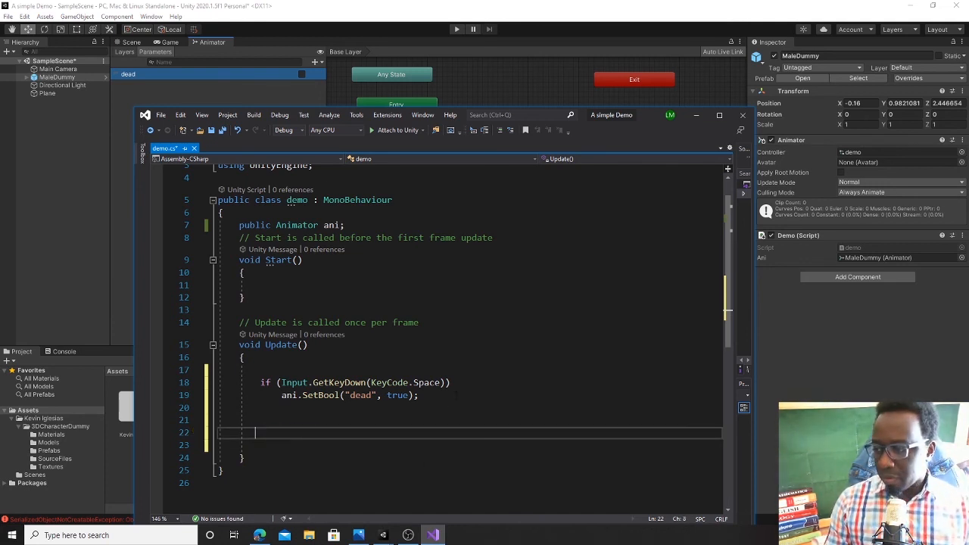
Enclose ani.SetBool("dead", true); in curly braces below the if condition, with each brace on its own line.
click(284, 396)
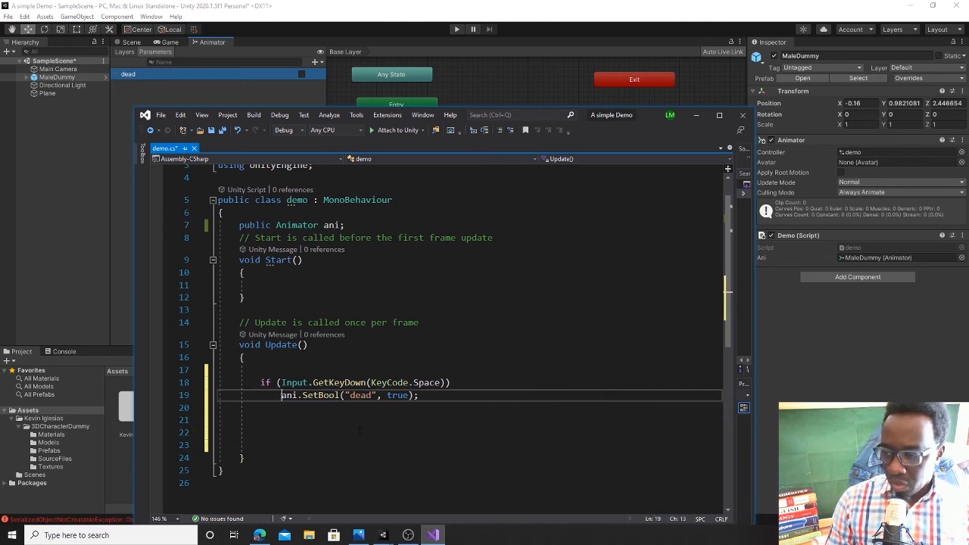
key(BackSpace)
text({)
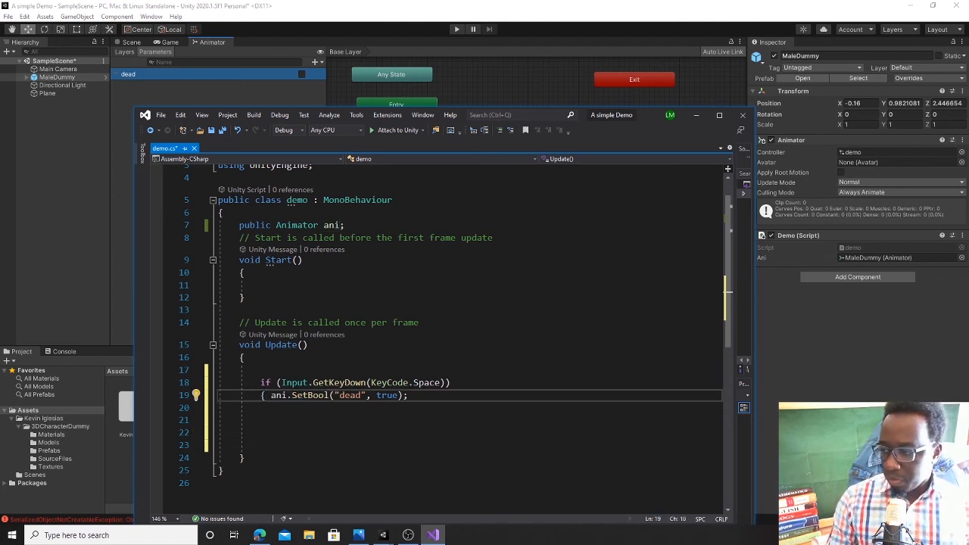
text( })
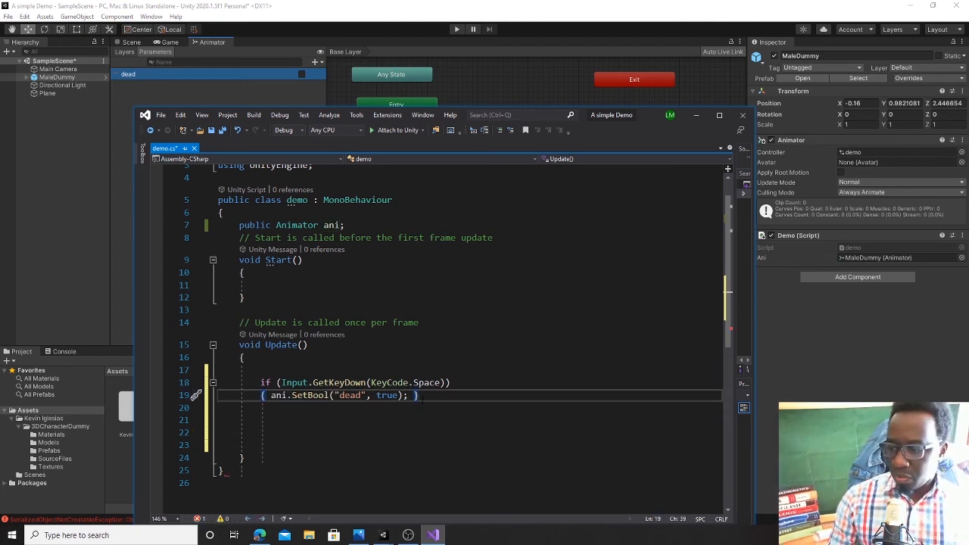
click(270, 396)
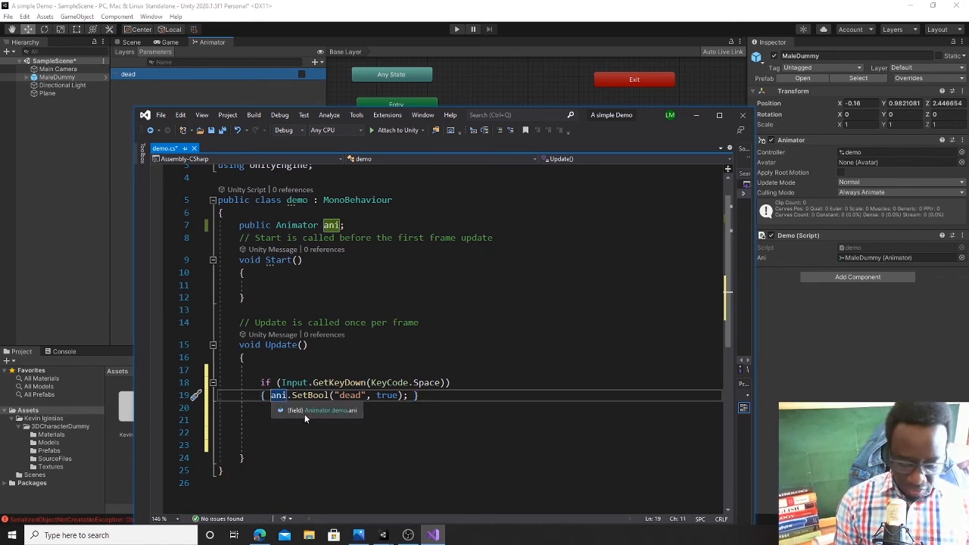
key(Return)
click(438, 415)
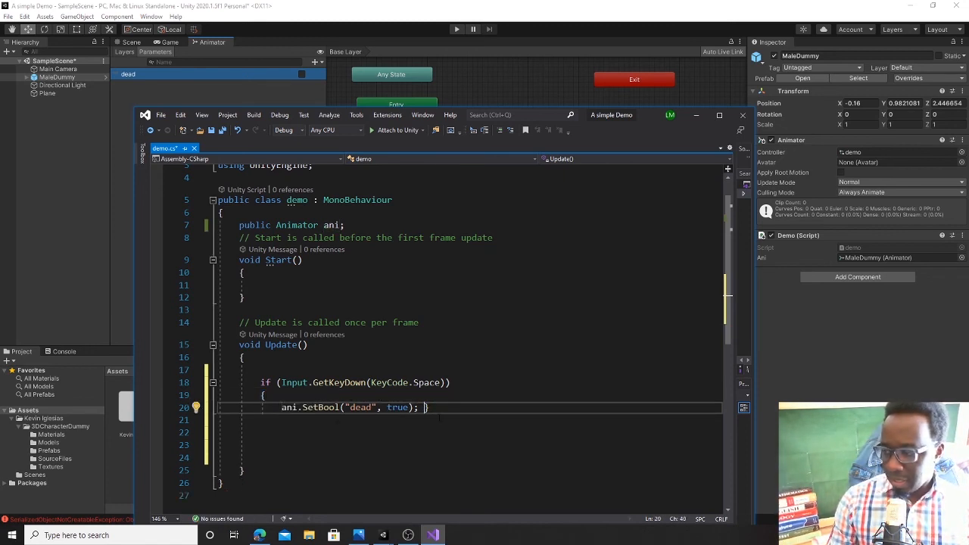
key(Return)
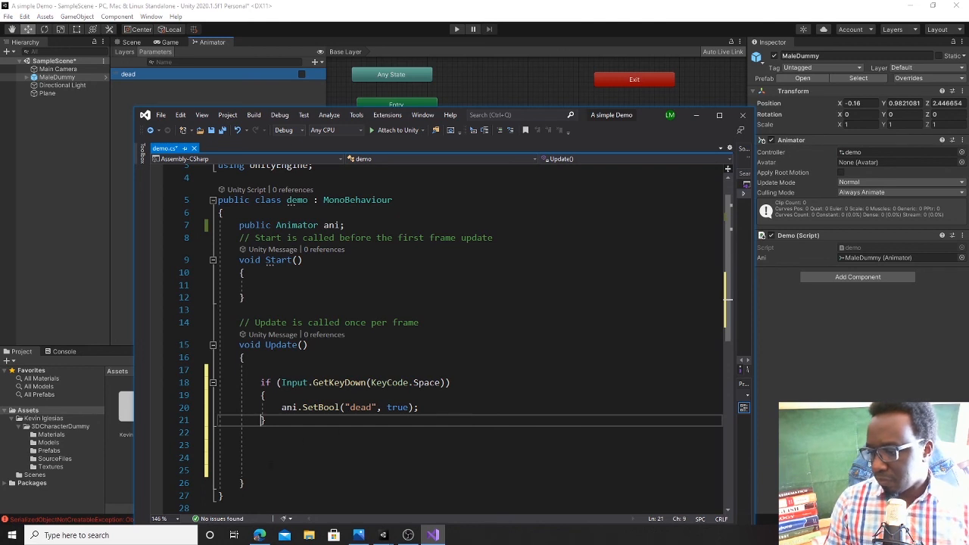
Delete the surplus blank lines below the if block's closing brace and save all script files.
drag(261, 470, 200, 431)
key(BackSpace)
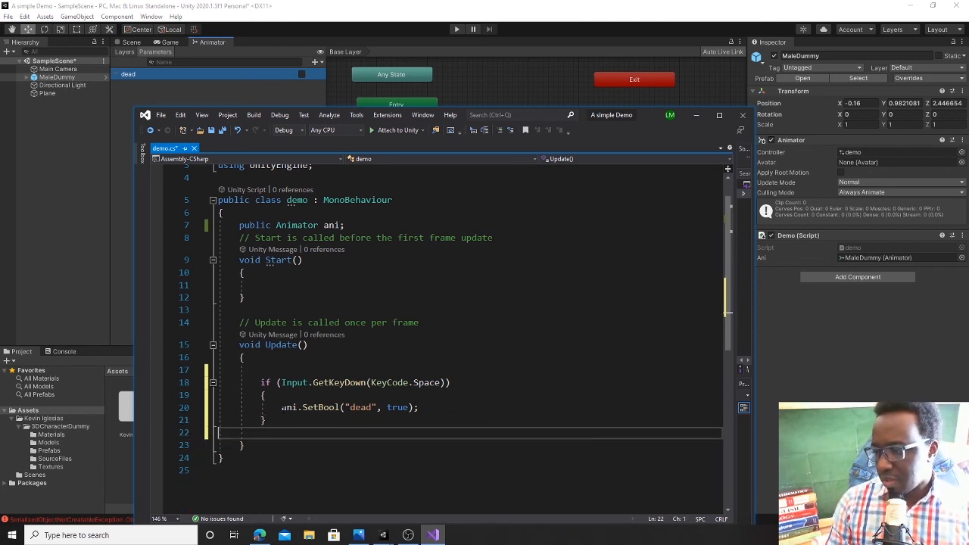
drag(281, 408, 424, 408)
click(223, 131)
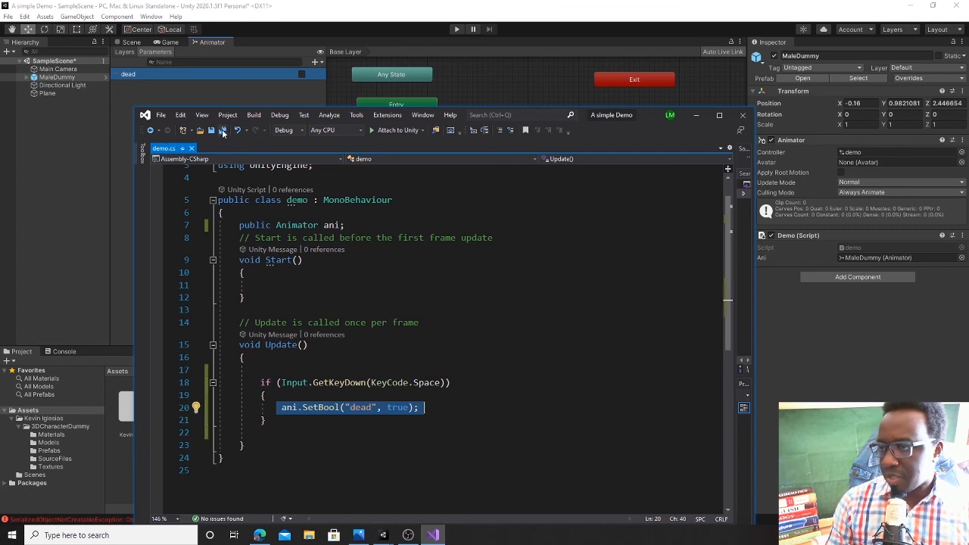
Switch to Unity and play the scene in the Game view to test the dying animation on Space, stopping playback at the end.
click(697, 115)
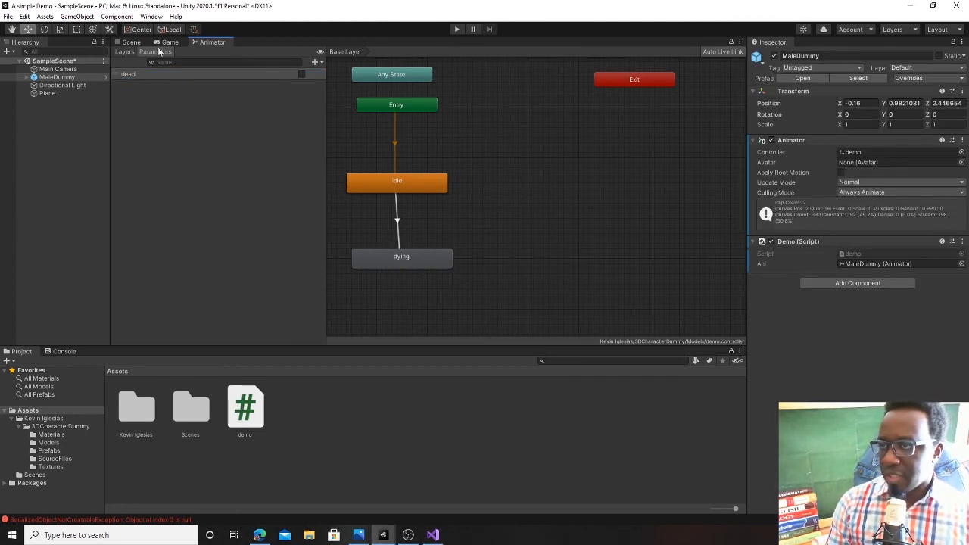
click(169, 43)
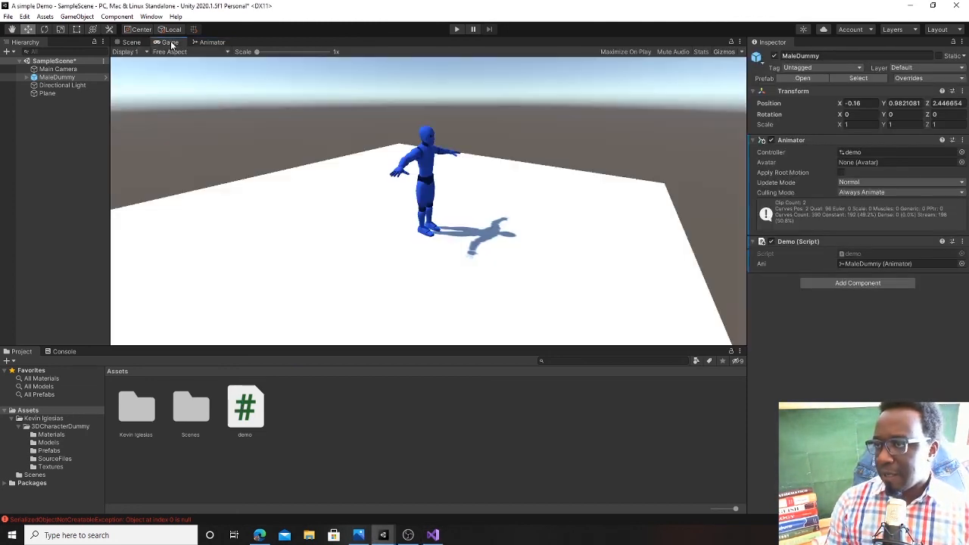
click(456, 30)
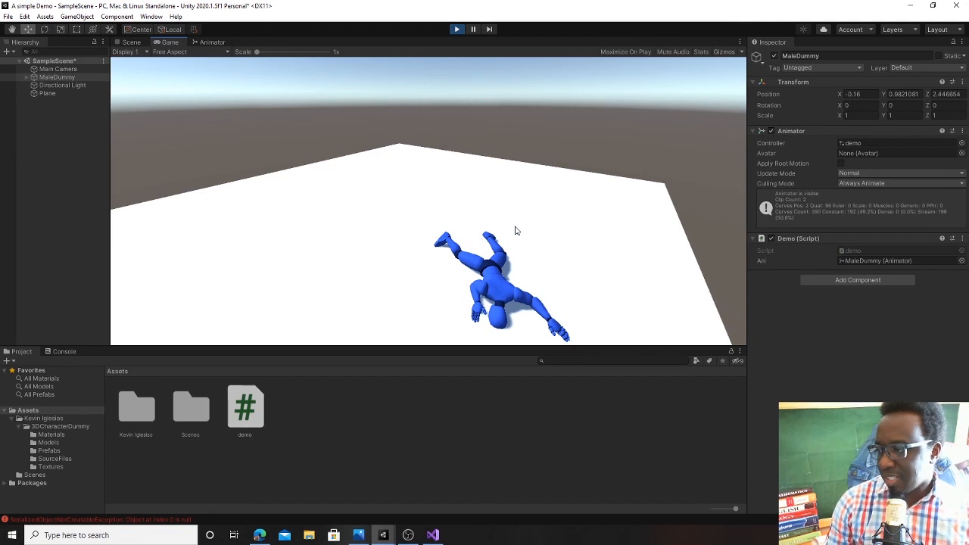
click(457, 30)
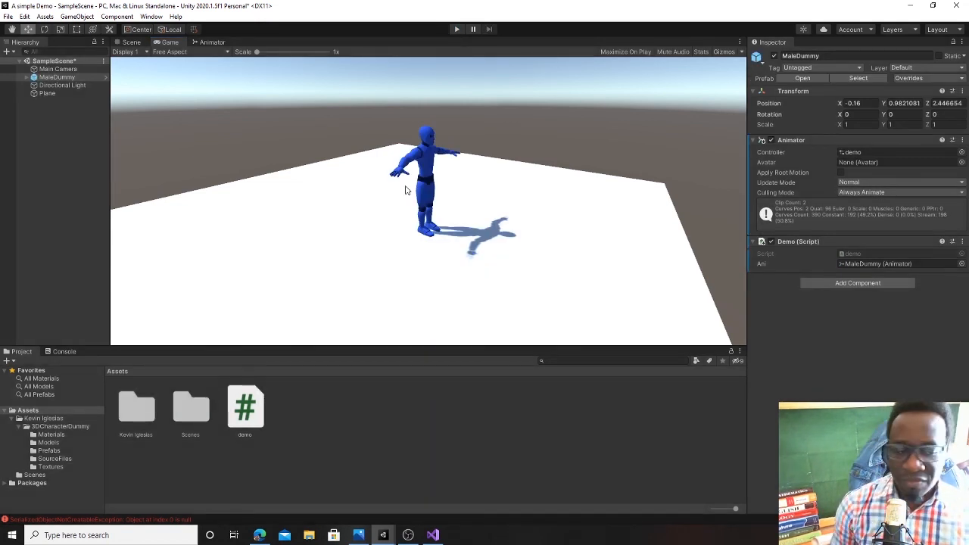